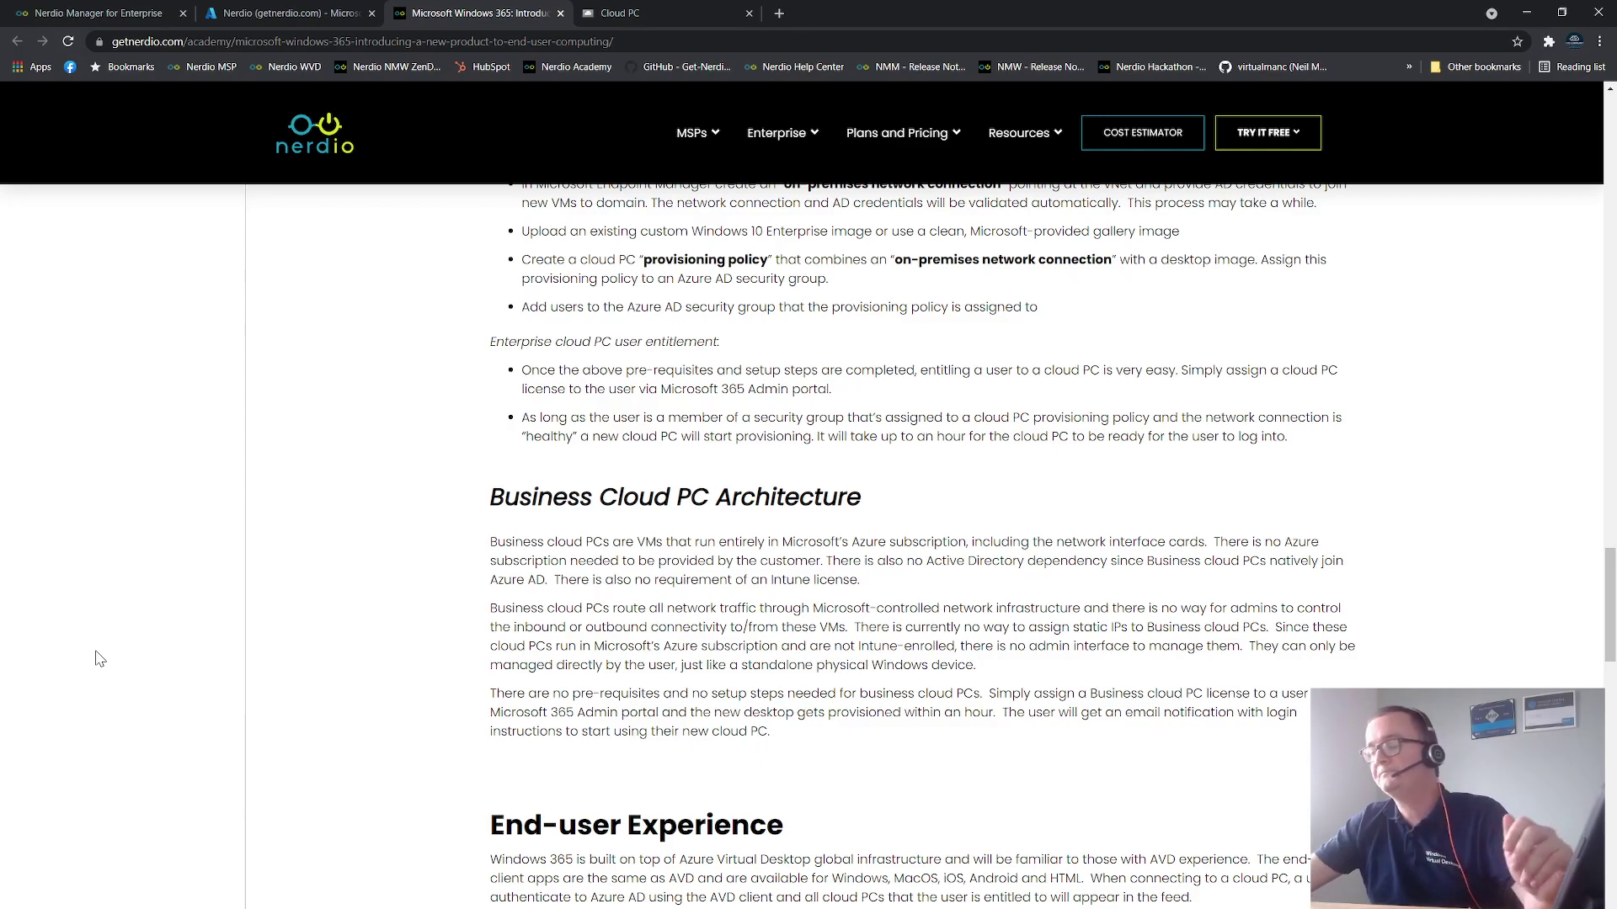
Return to the start of the Windows 365 article and read its introduction and the "What Exactly is Microsoft Windows 365?" section.
scroll(1023, 671, "up", 15)
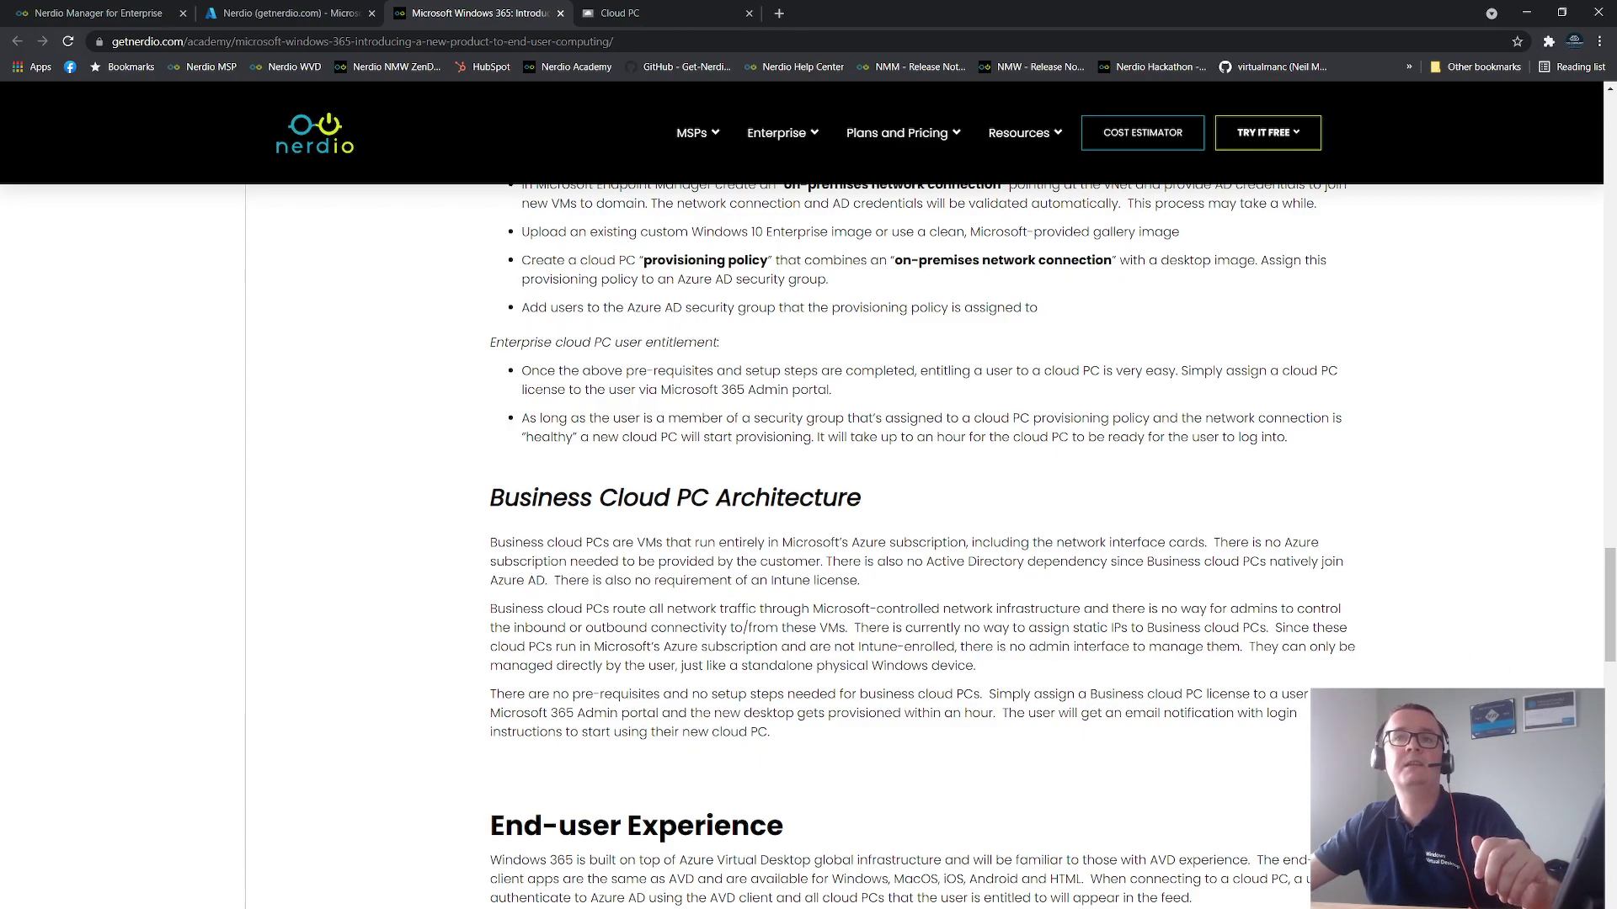
scroll(1023, 671, "up", 20)
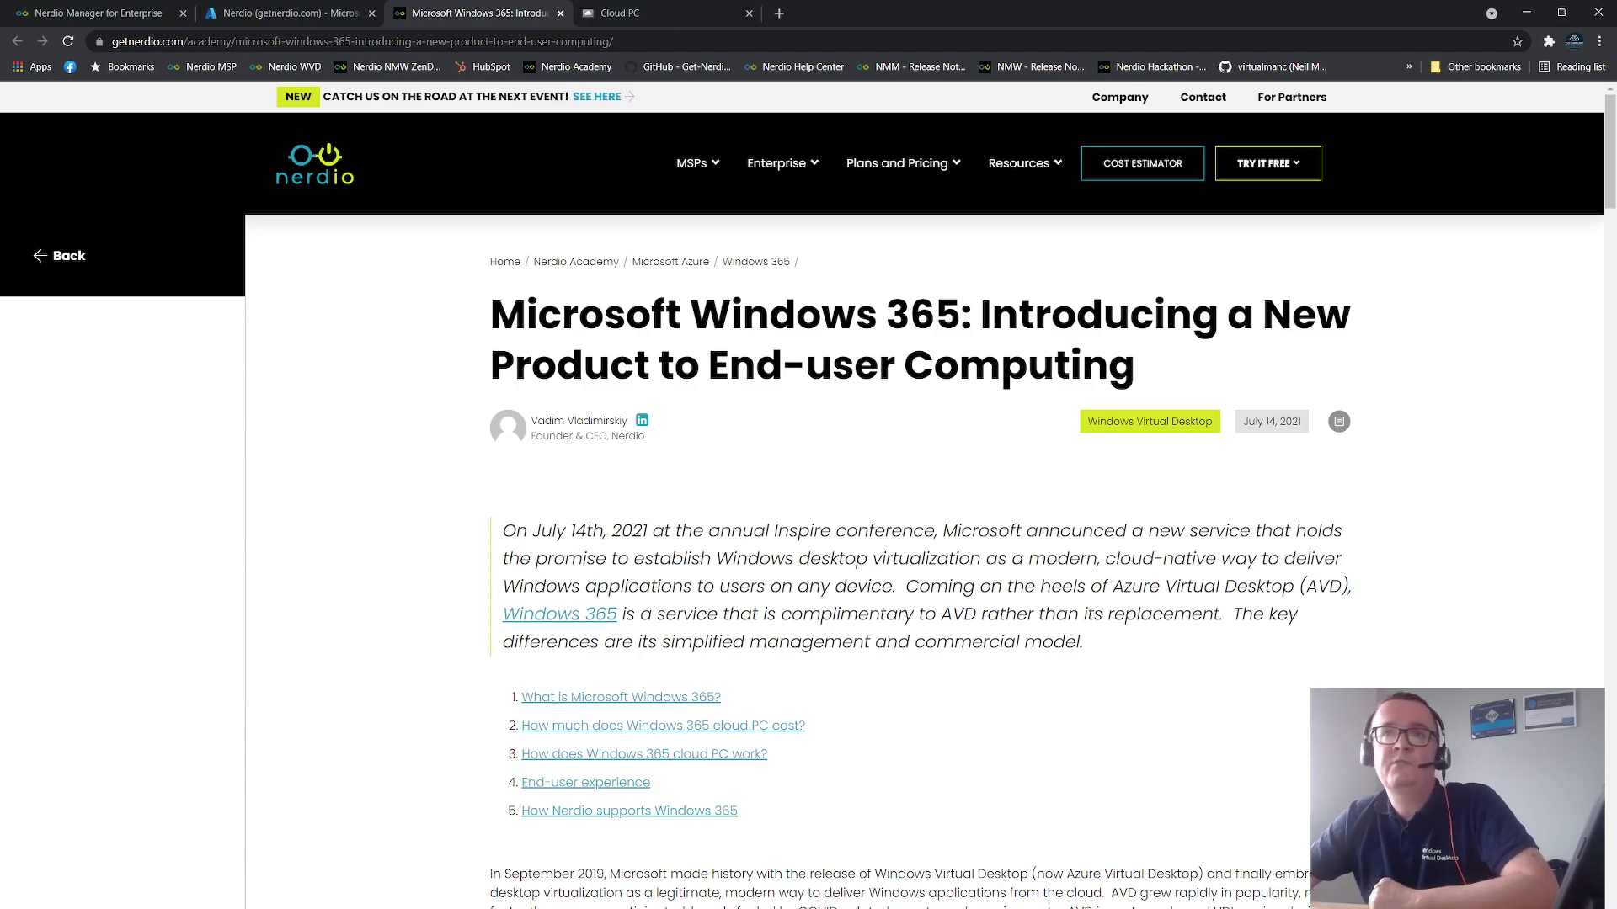
scroll(1038, 524, "down", 5)
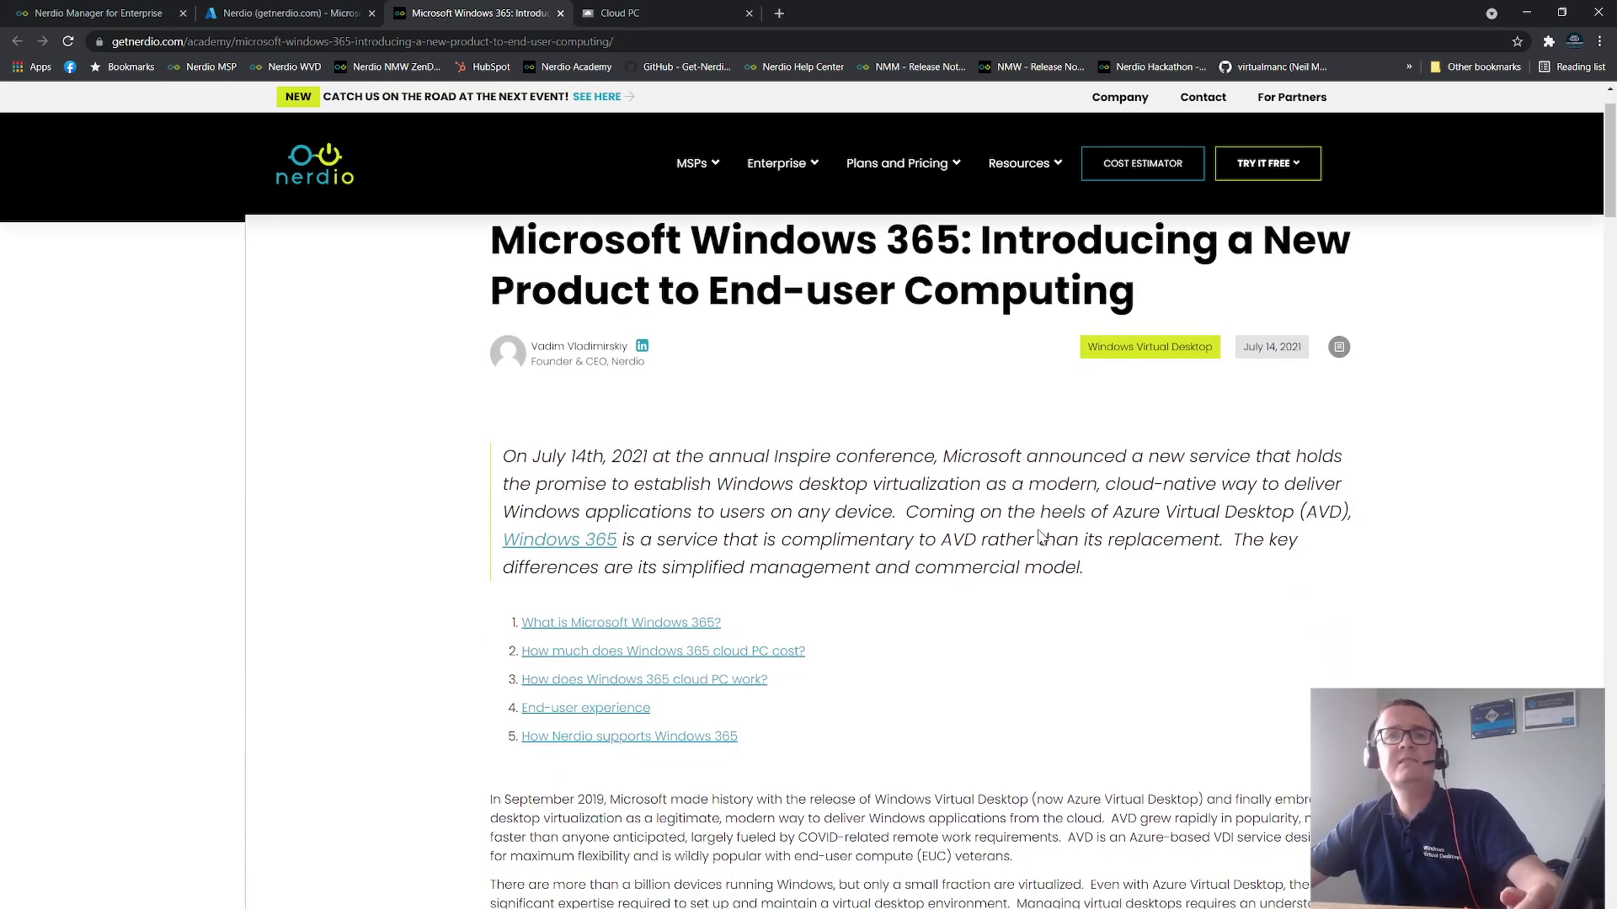
scroll(1038, 524, "down", 5)
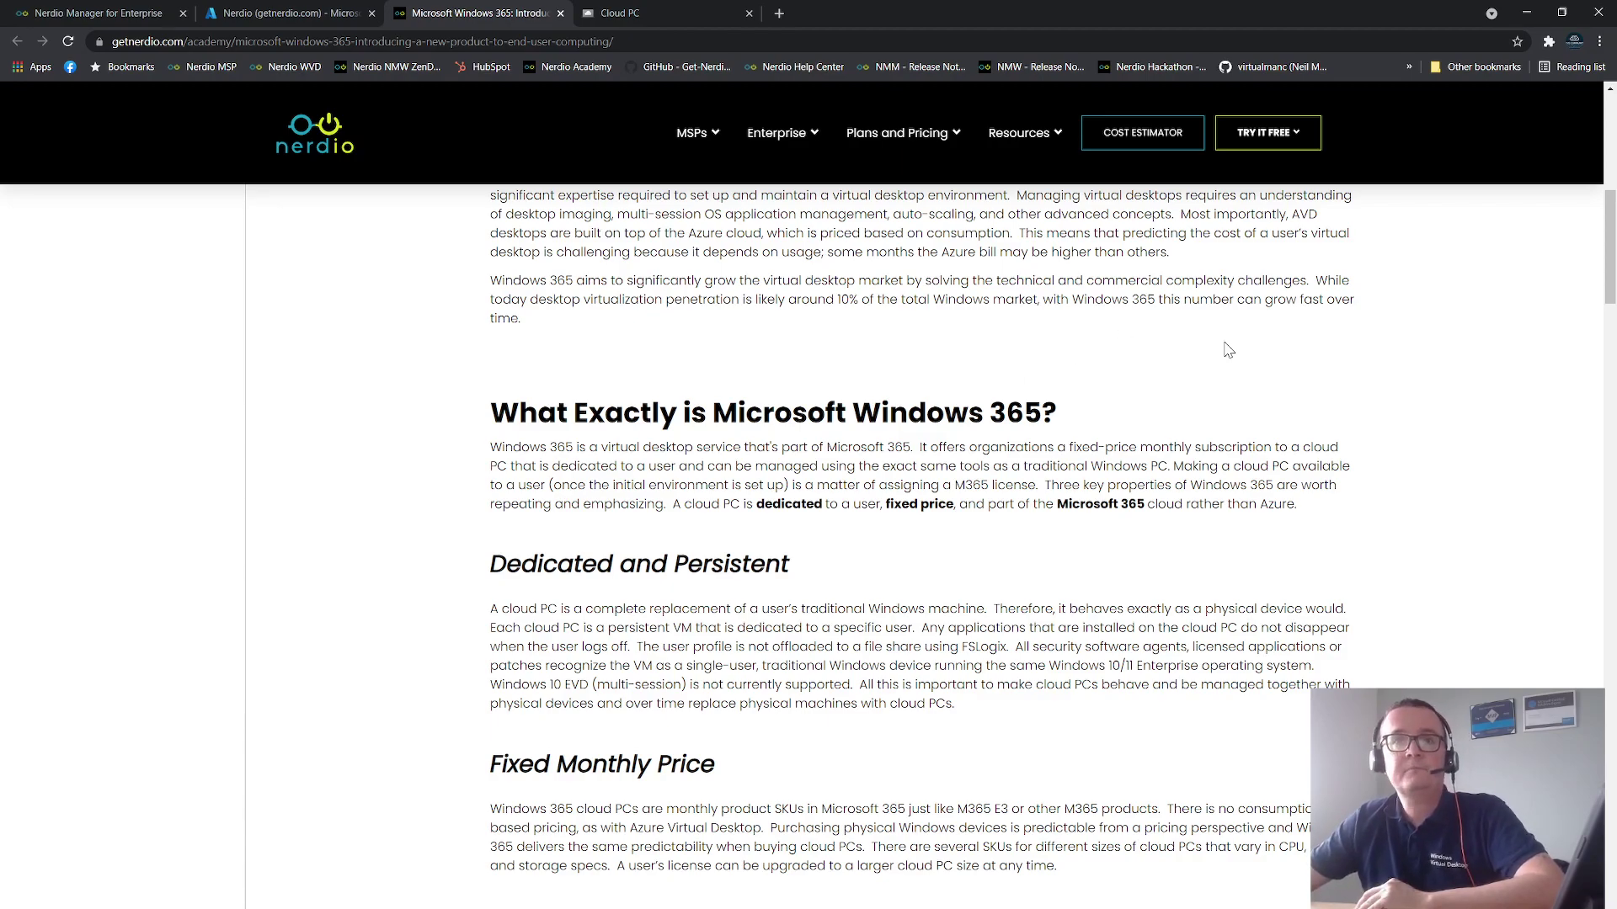
scroll(1196, 366, "down", 1)
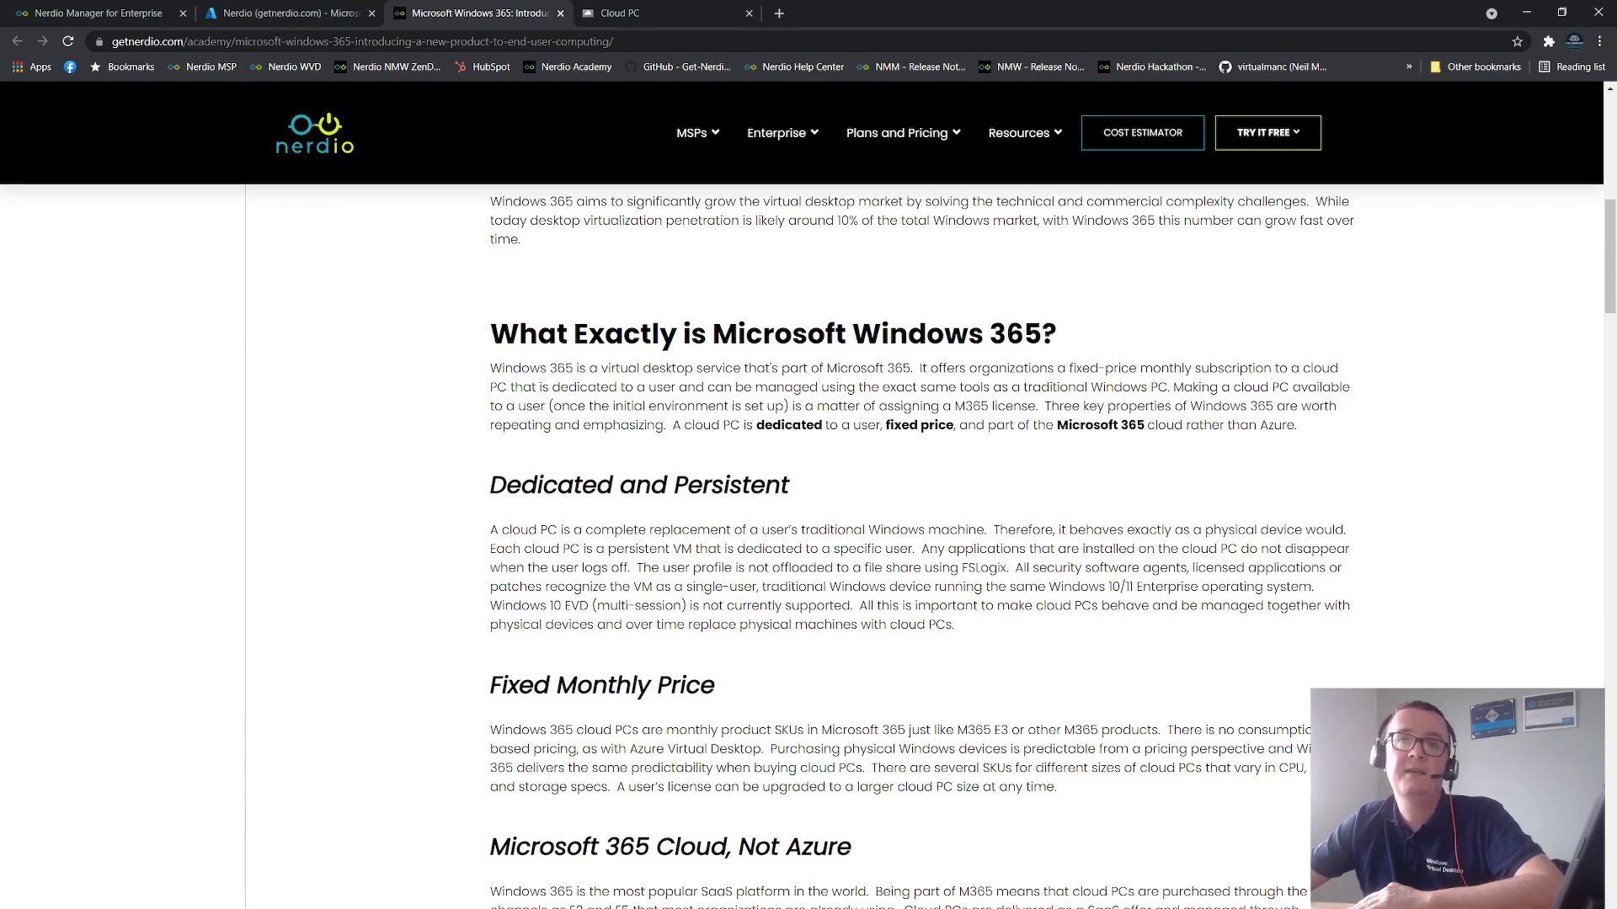
scroll(922, 547, "down", 1)
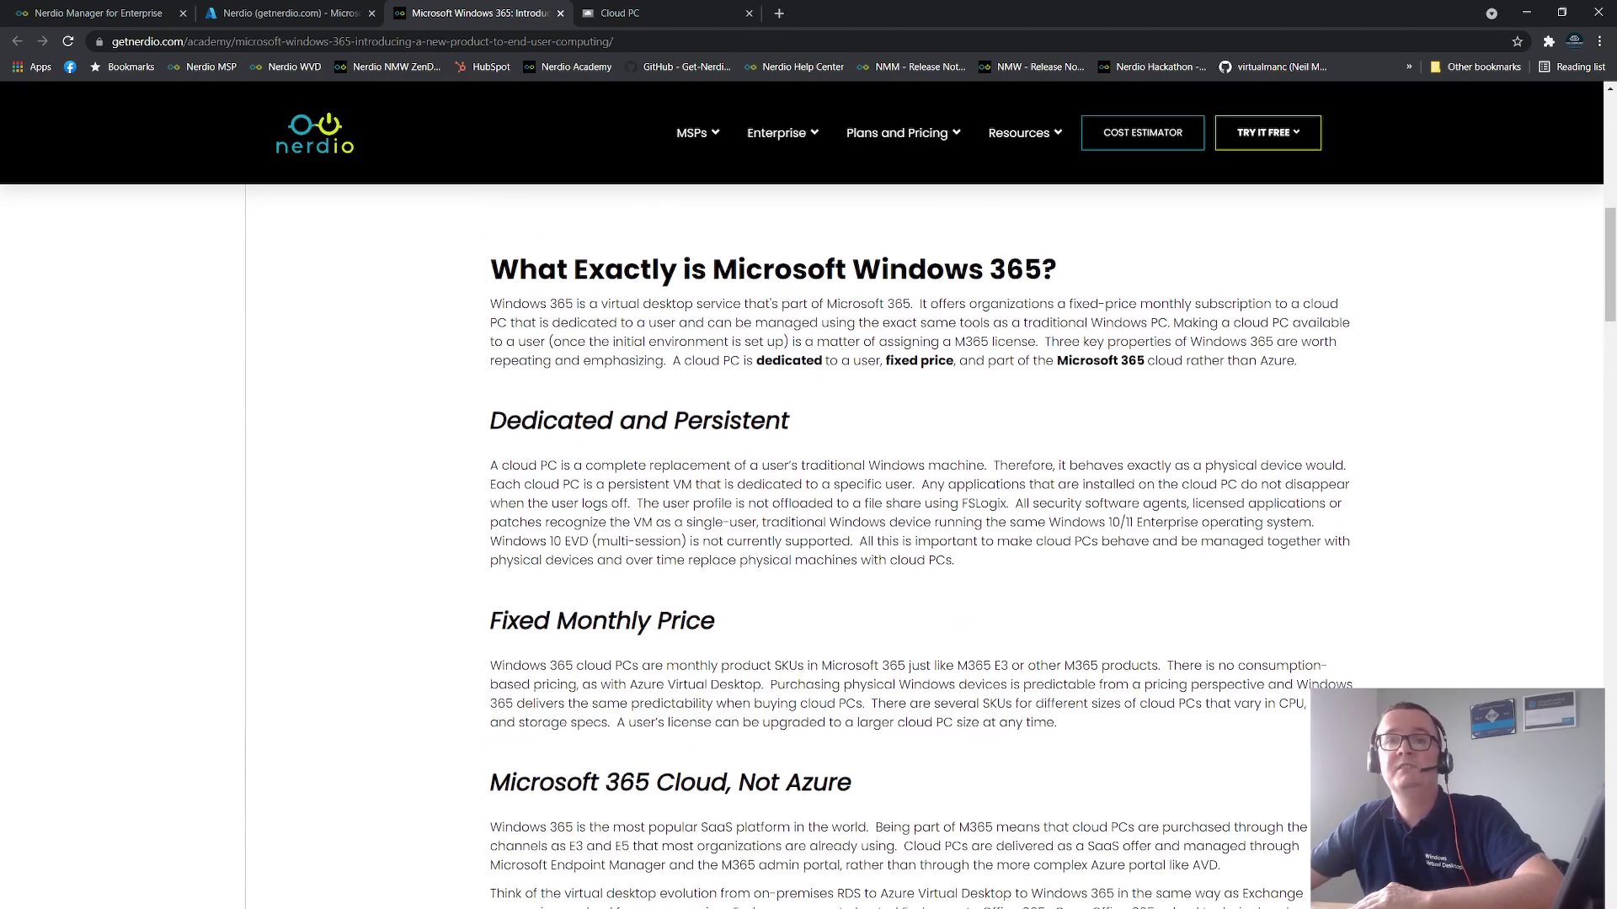
scroll(922, 547, "down", 2)
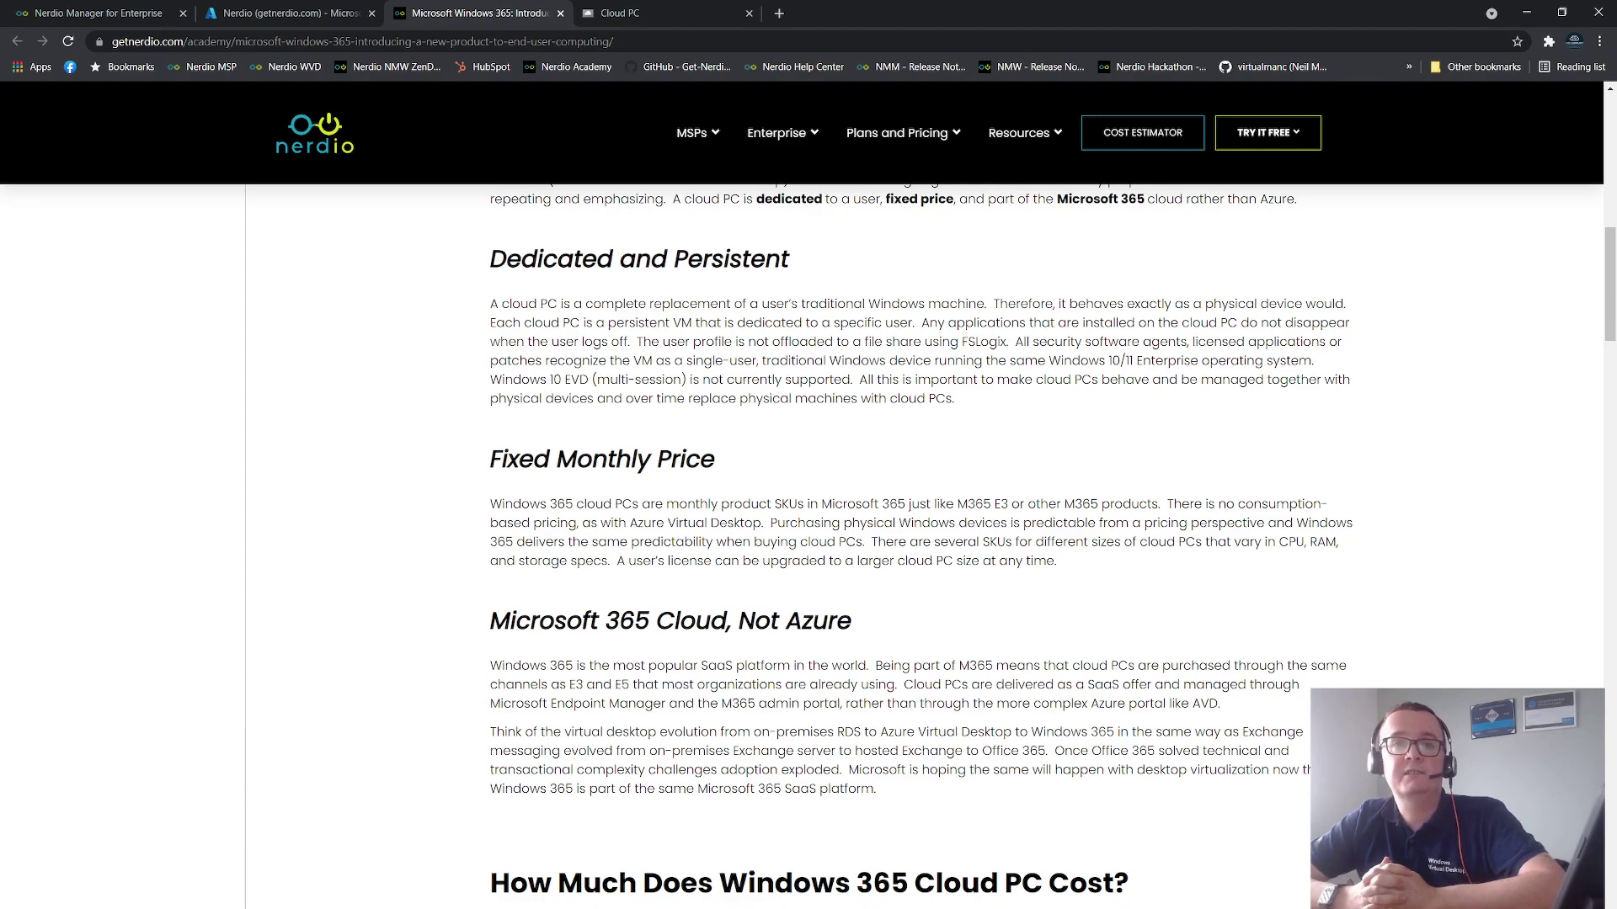
scroll(768, 527, "down", 1)
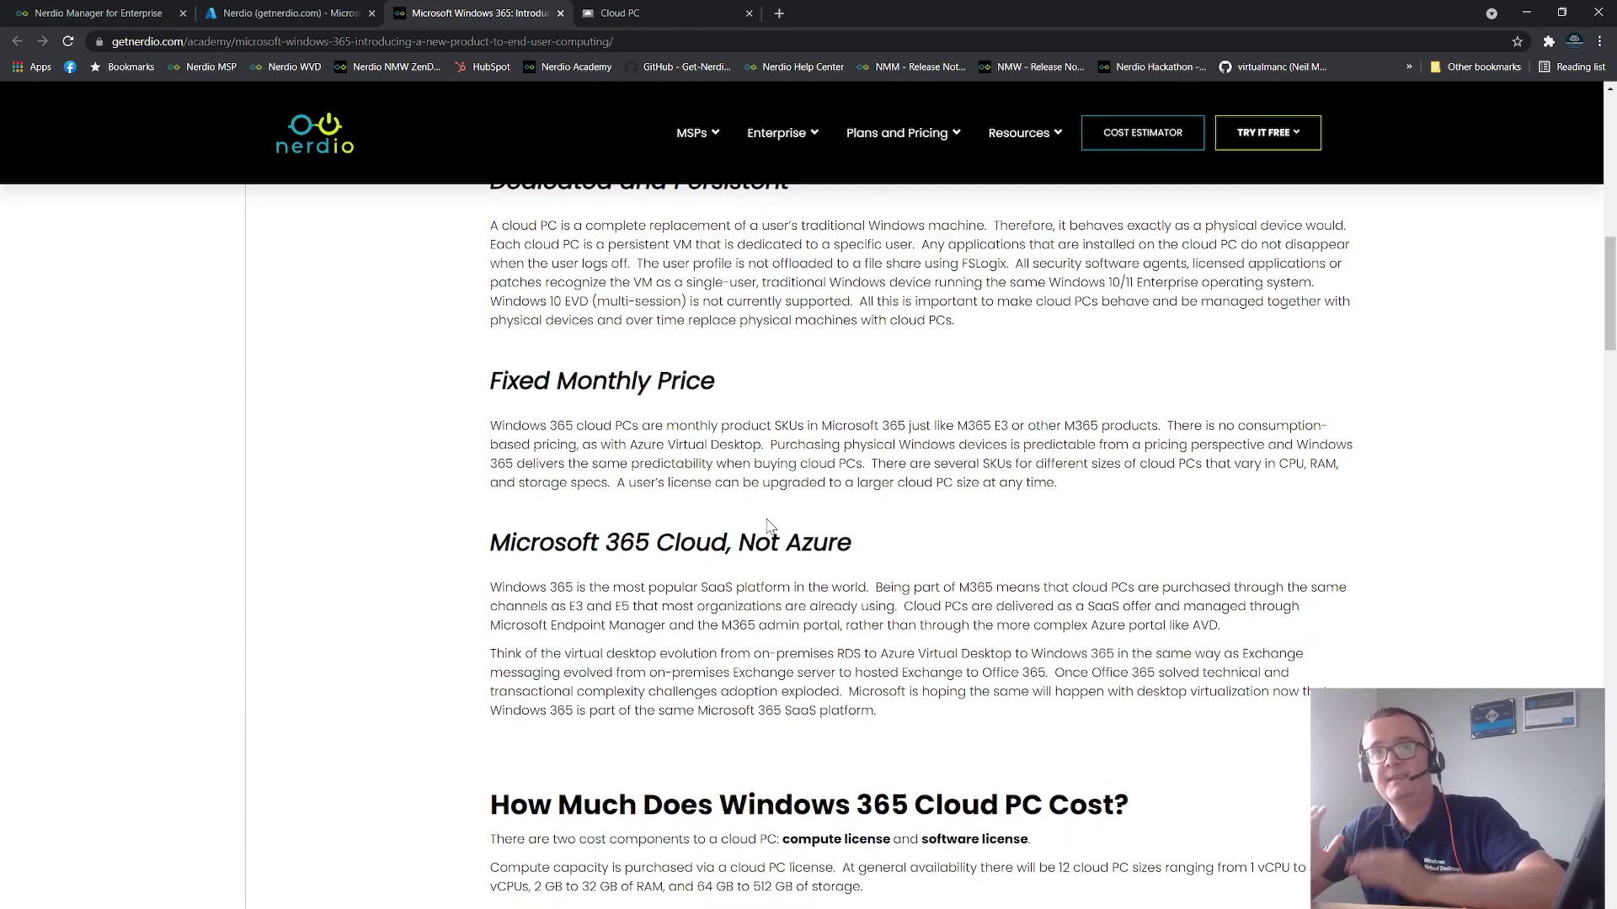
scroll(768, 527, "down", 4)
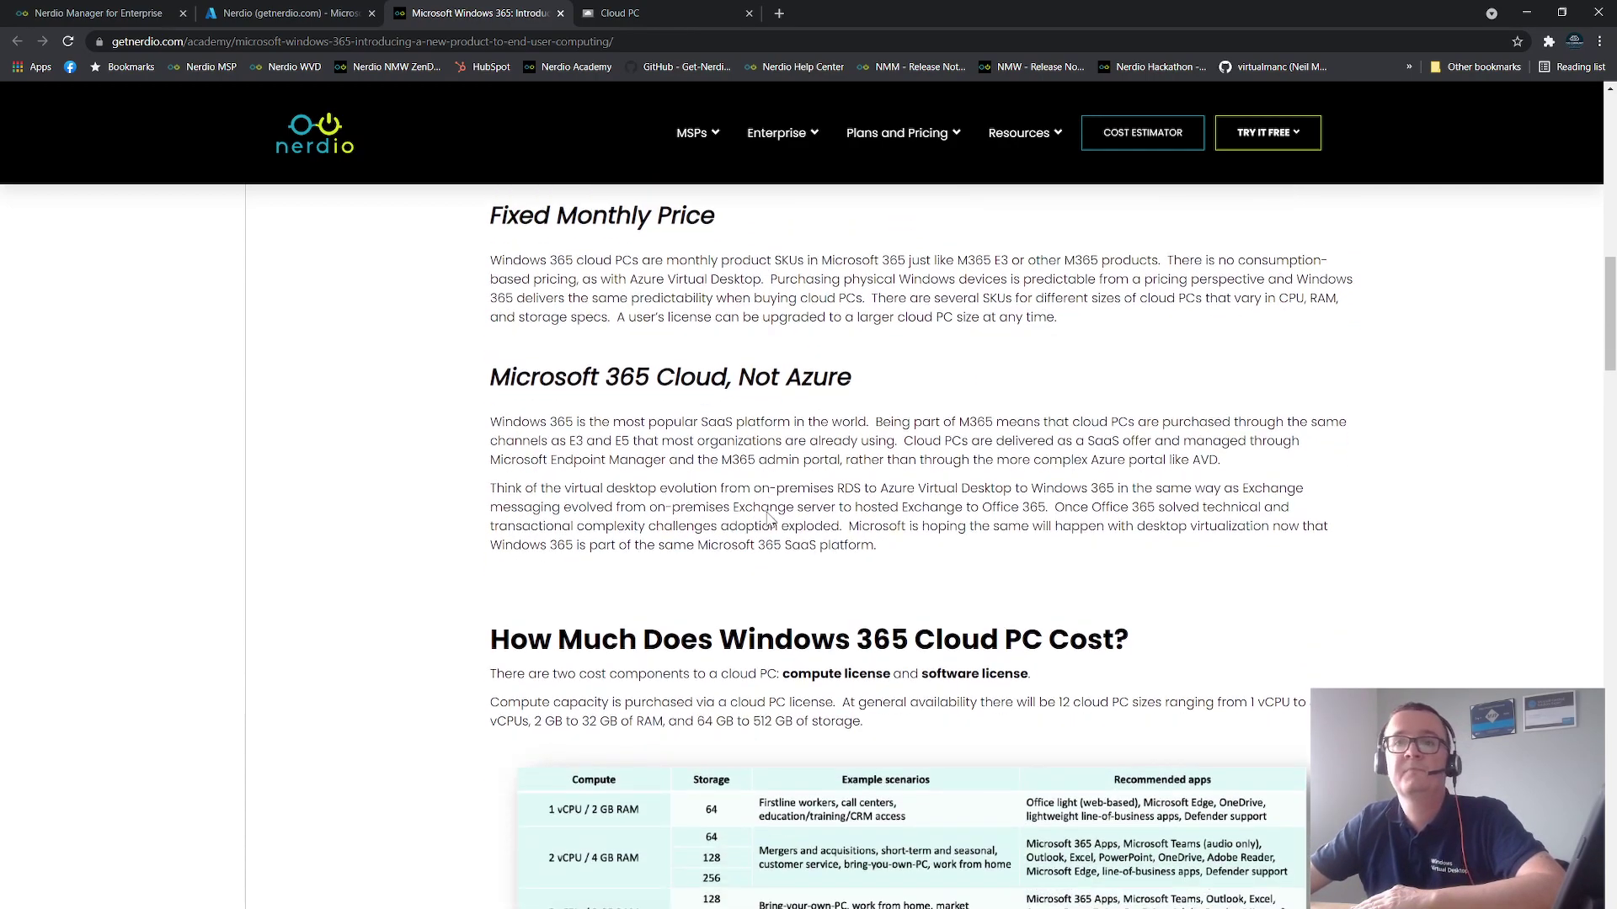
Review the cloud PC cost section, including the compute size table and the licensing requirements.
scroll(768, 526, "down", 1)
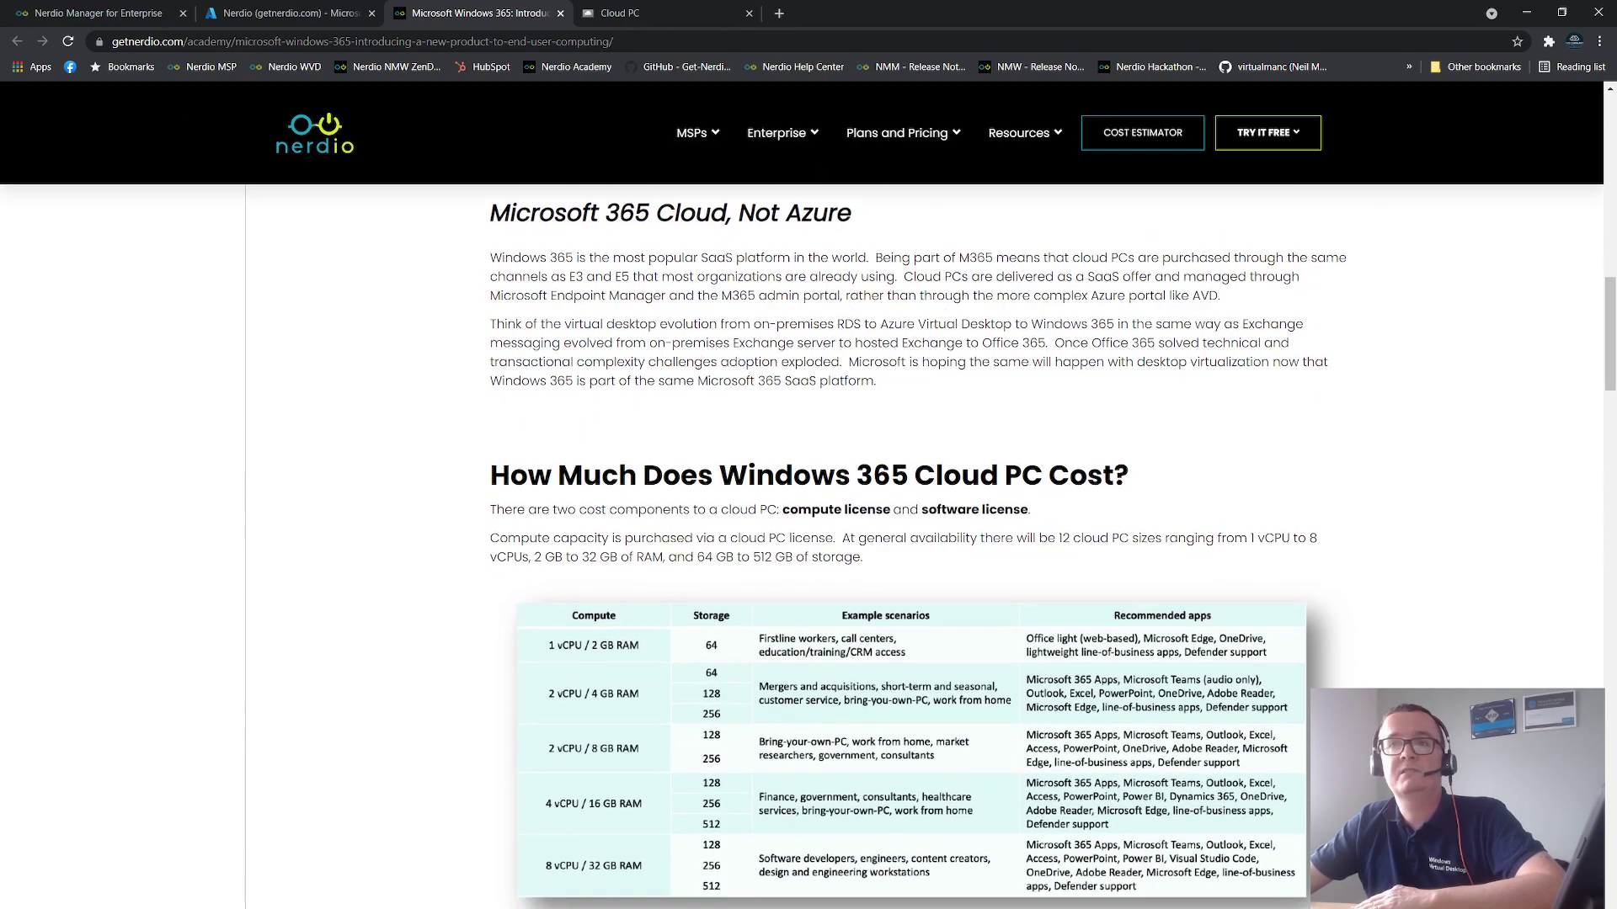
scroll(1152, 448, "down", 1)
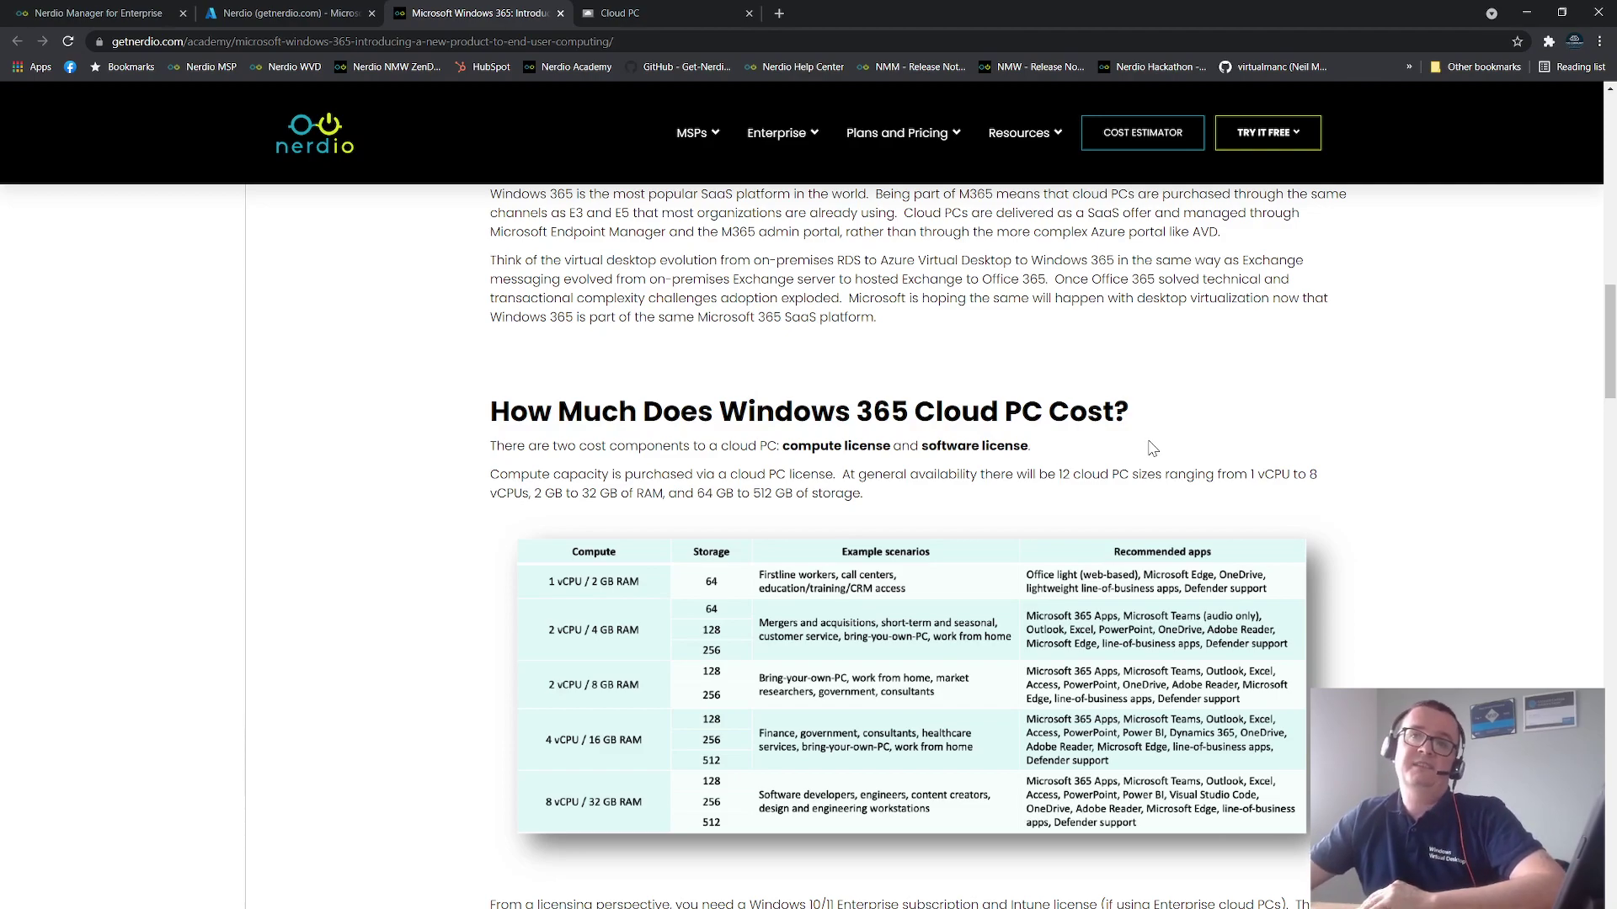
scroll(1152, 448, "down", 1)
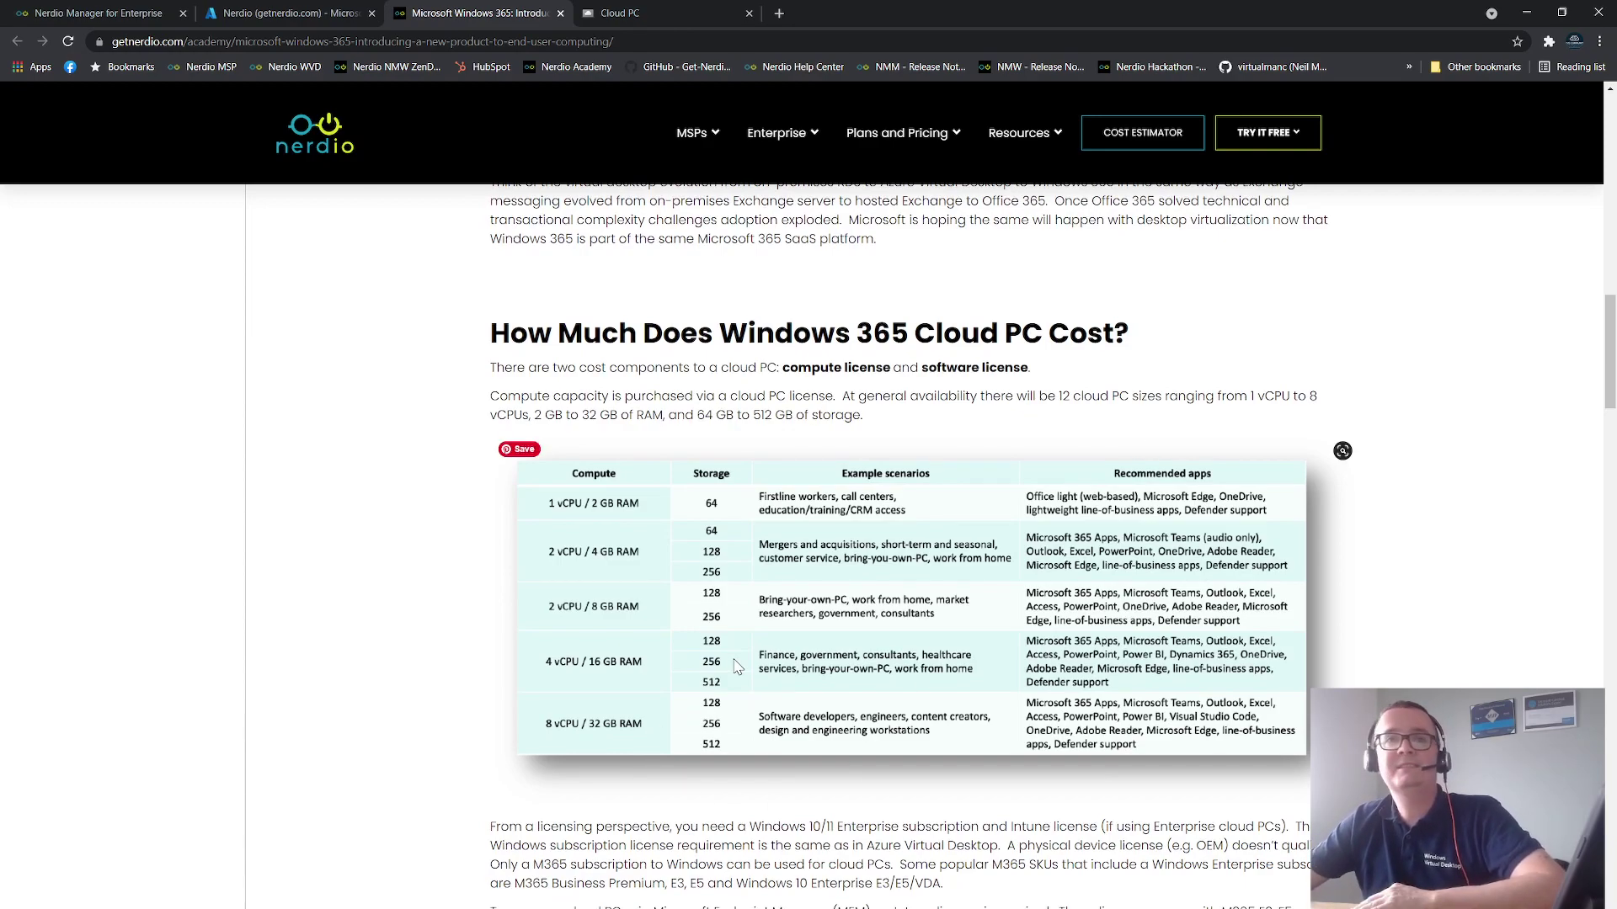
scroll(735, 667, "down", 4)
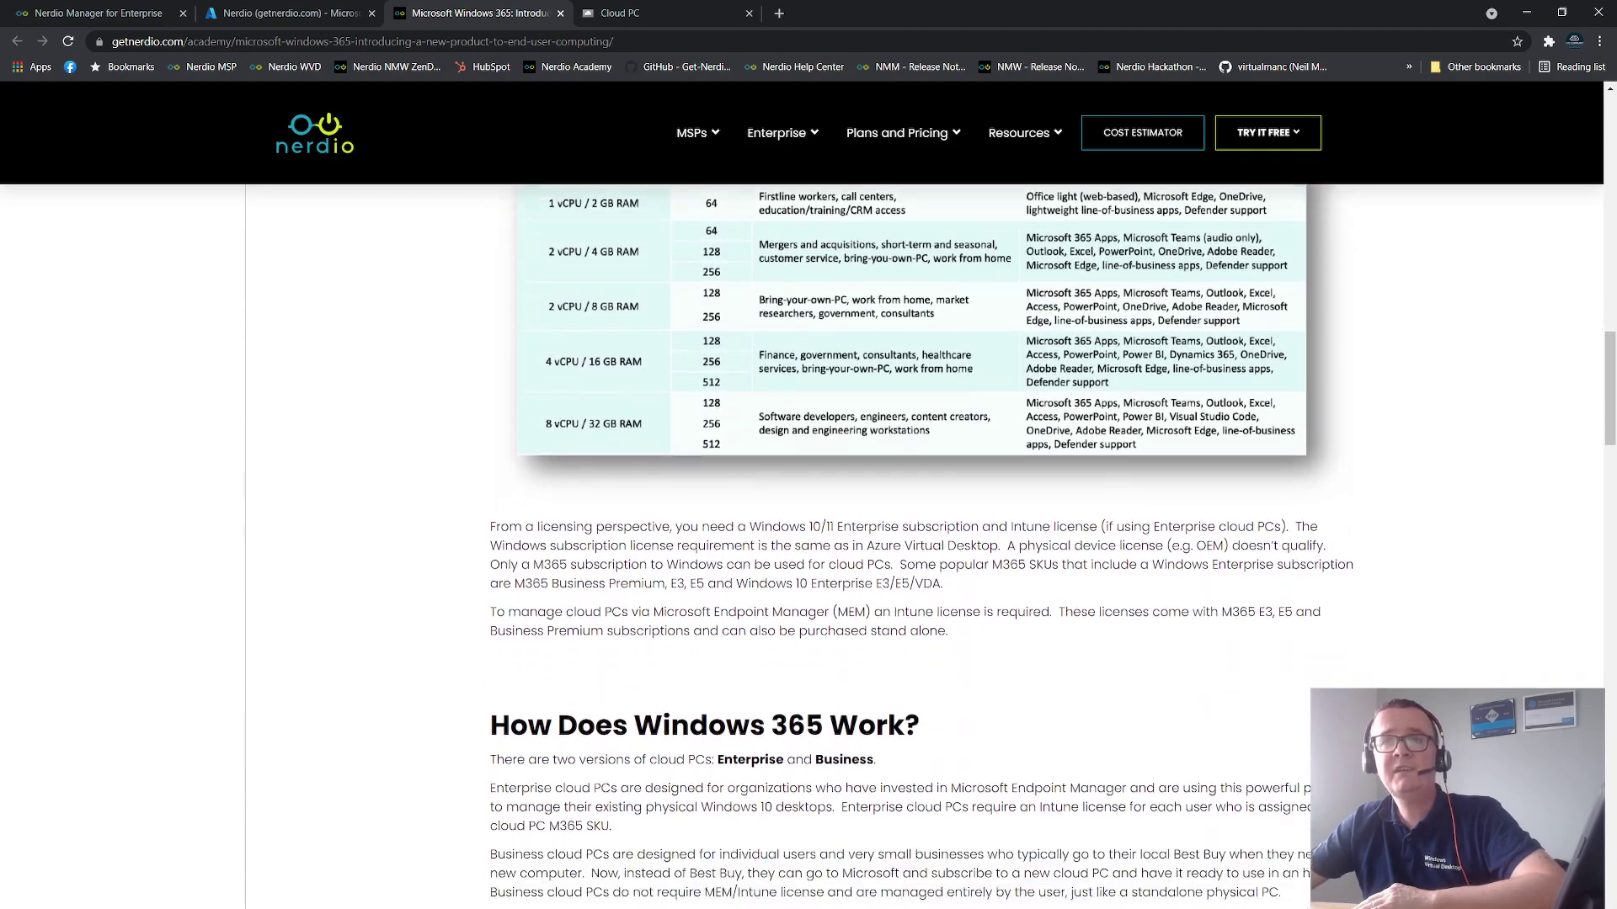
scroll(922, 548, "down", 1)
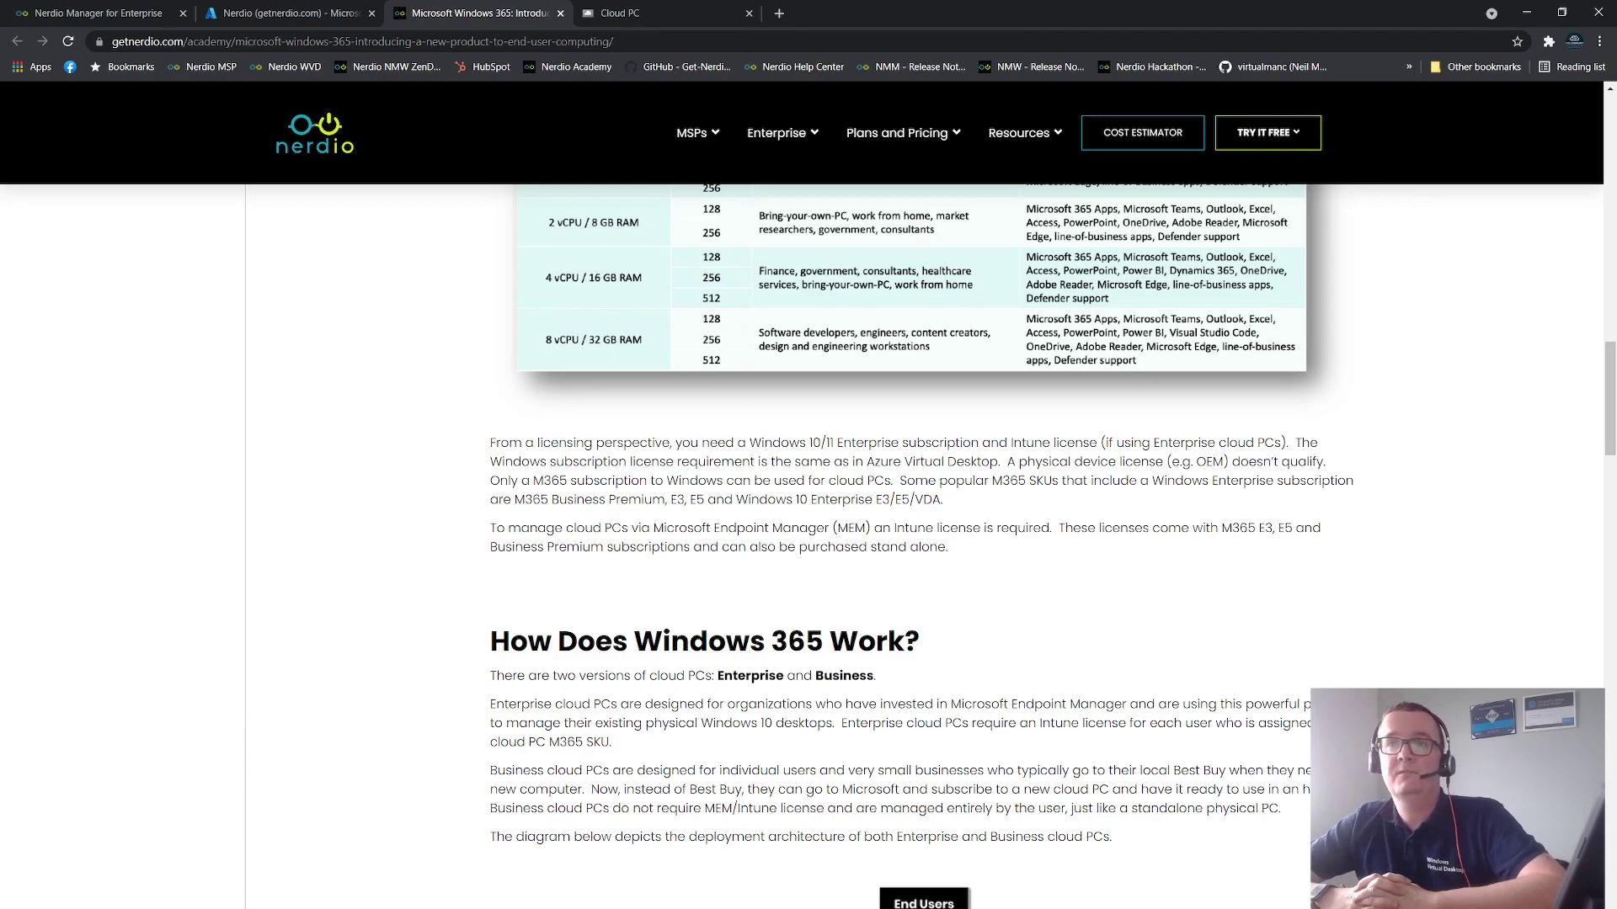
scroll(922, 548, "down", 1)
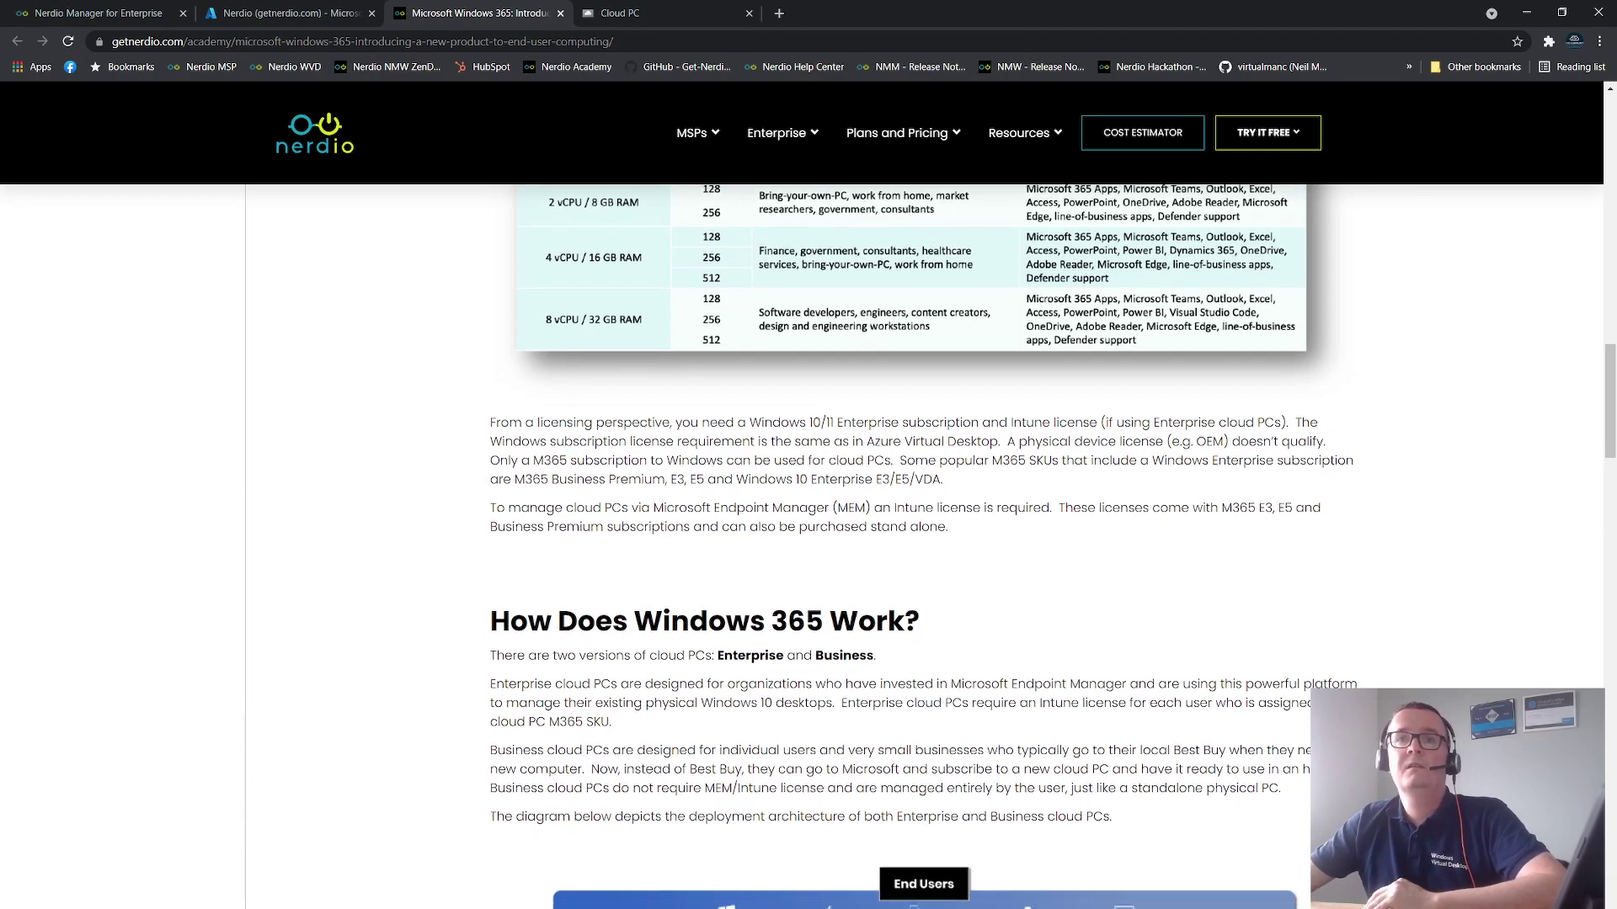
scroll(922, 547, "down", 2)
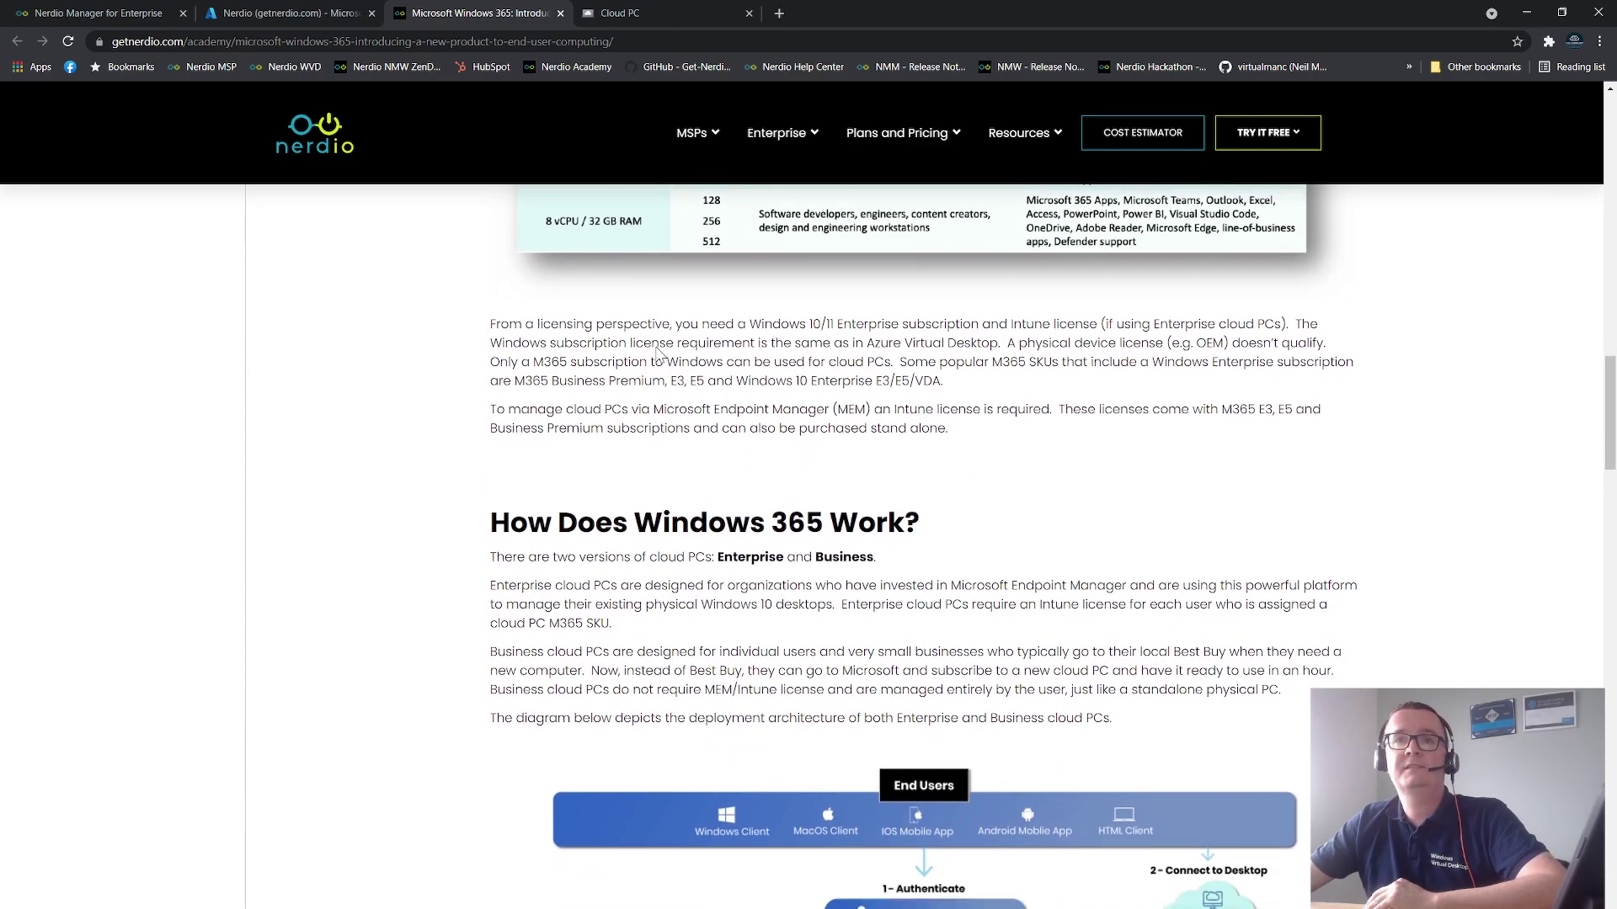
Examine the "How Does Windows 365 Work?" section and its deployment diagram of Enterprise and Business cloud PCs.
scroll(922, 547, "down", 2)
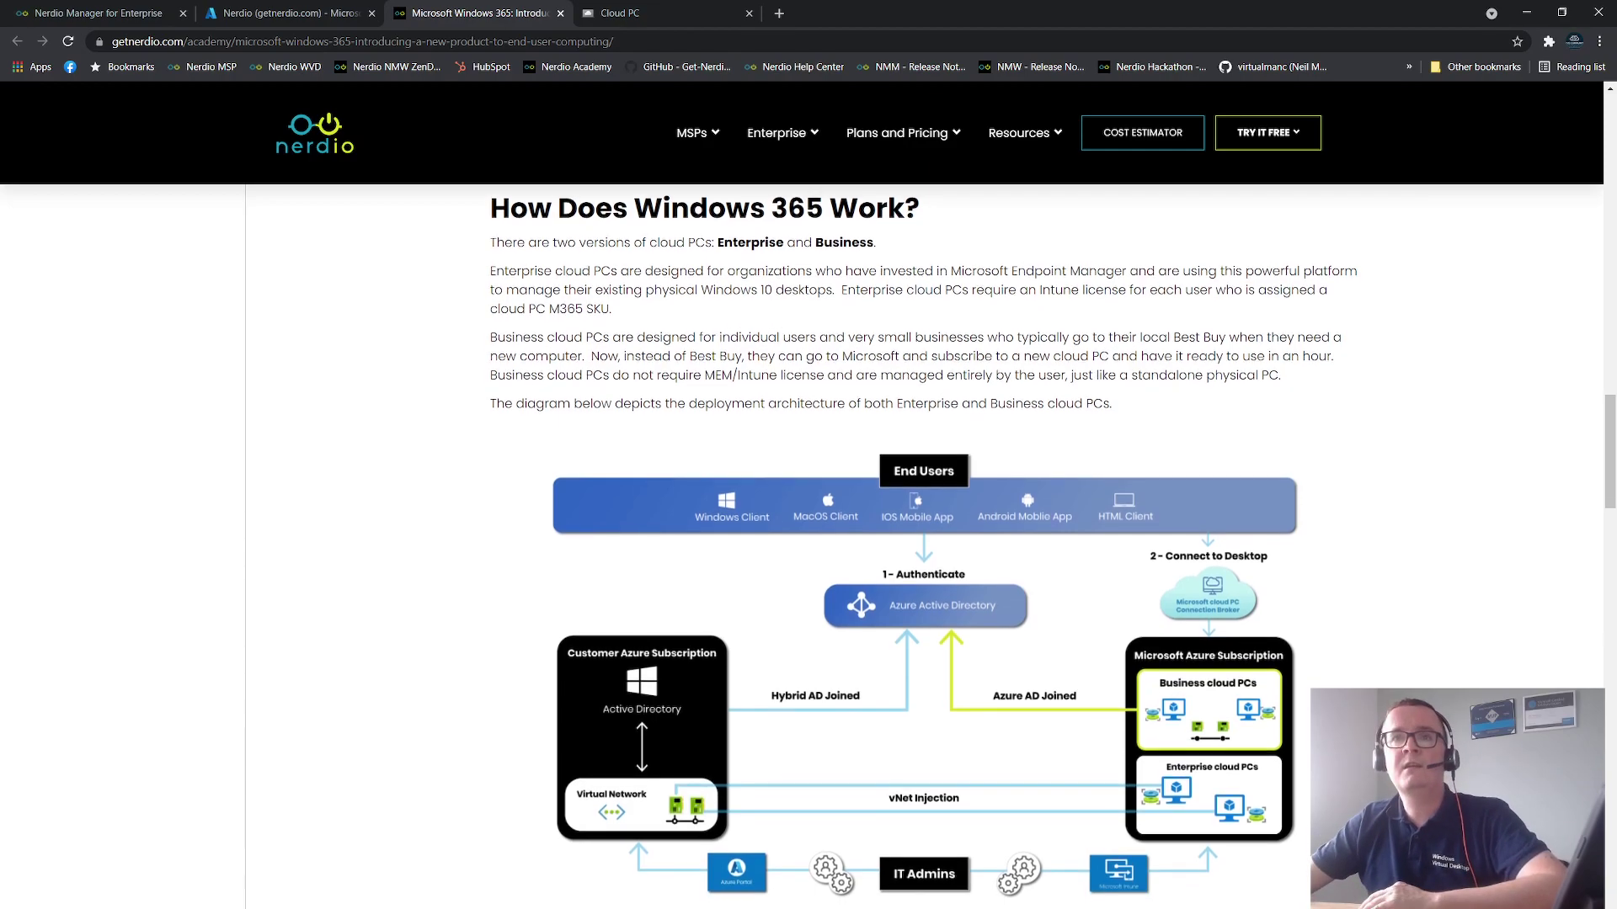
scroll(924, 539, "down", 2)
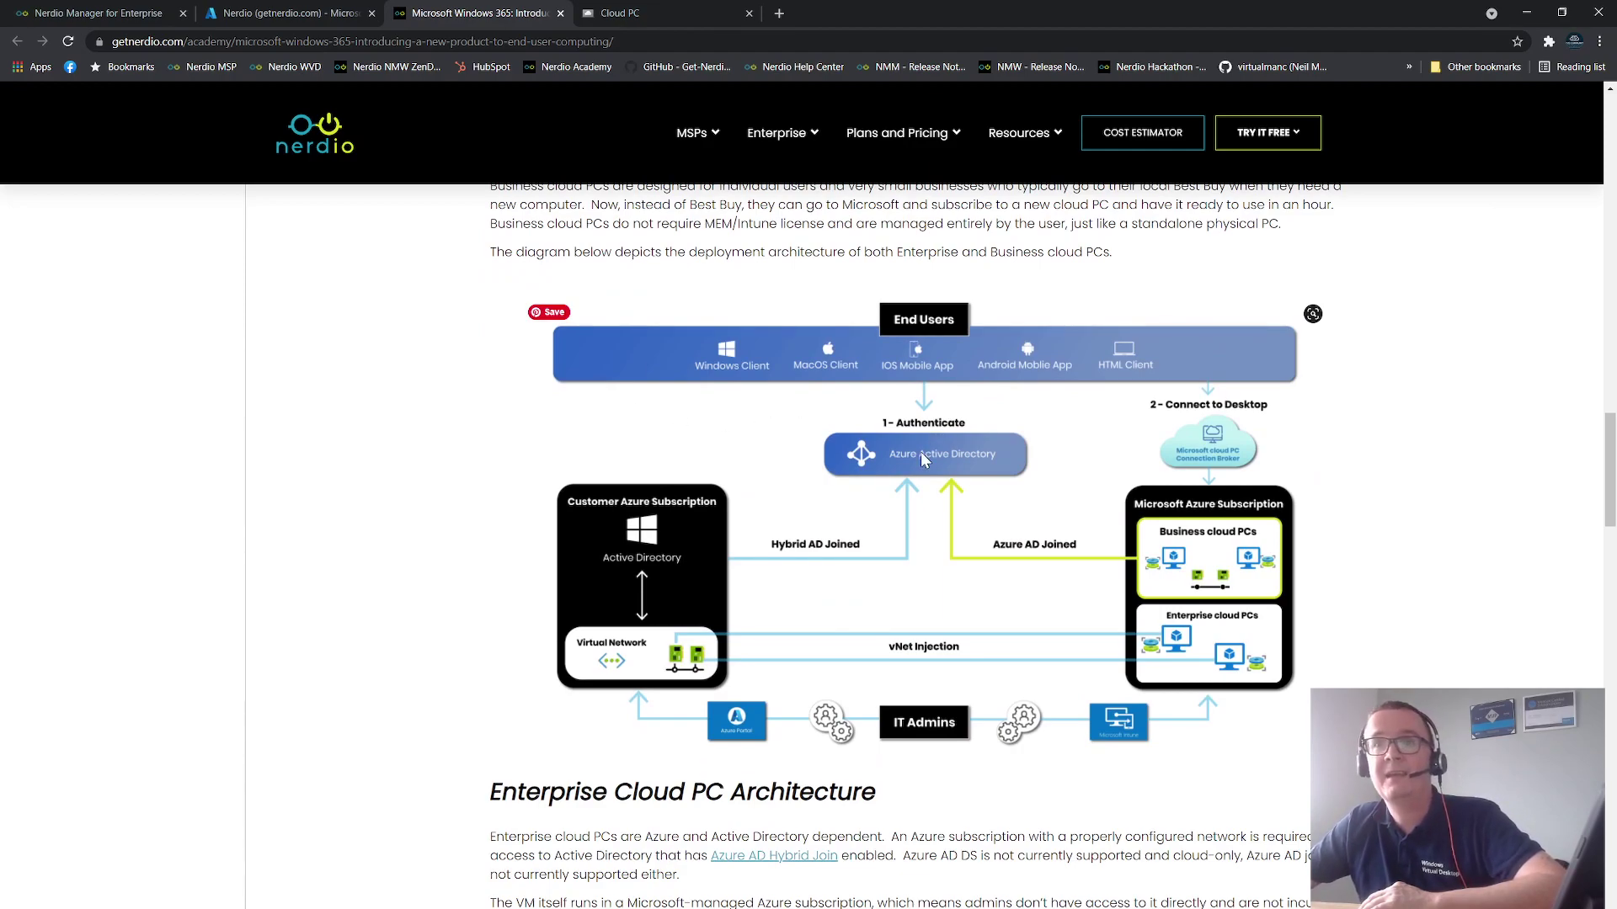
scroll(921, 451, "down", 2)
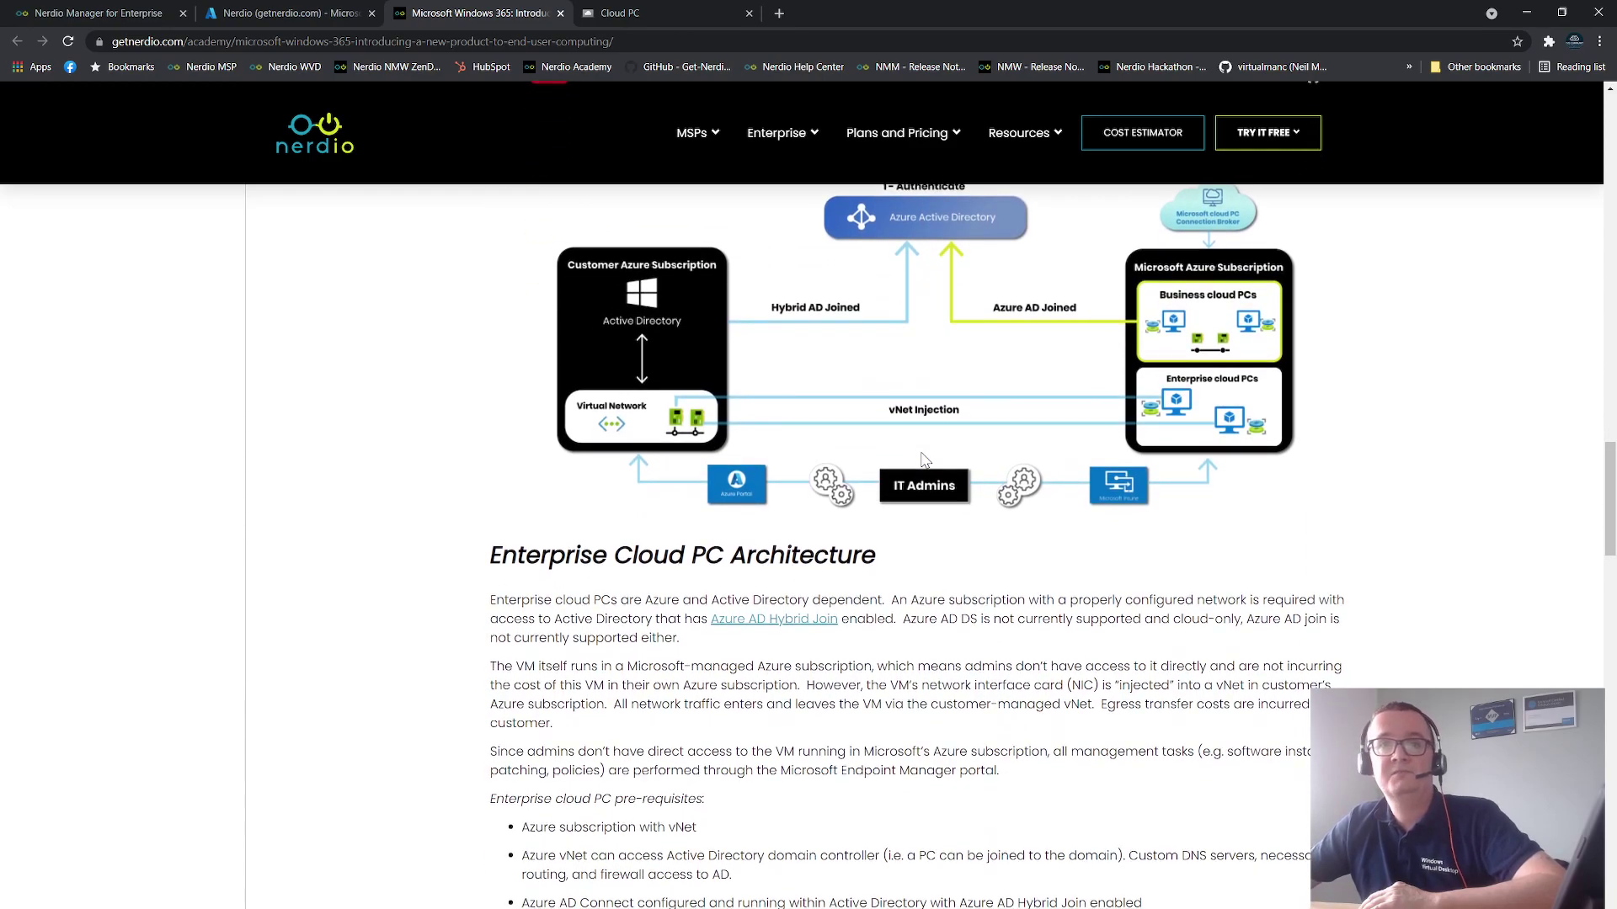
Read the Enterprise Cloud PC Architecture section, covering its pre-requisites, high-level setup steps and user entitlement.
scroll(925, 459, "down", 1)
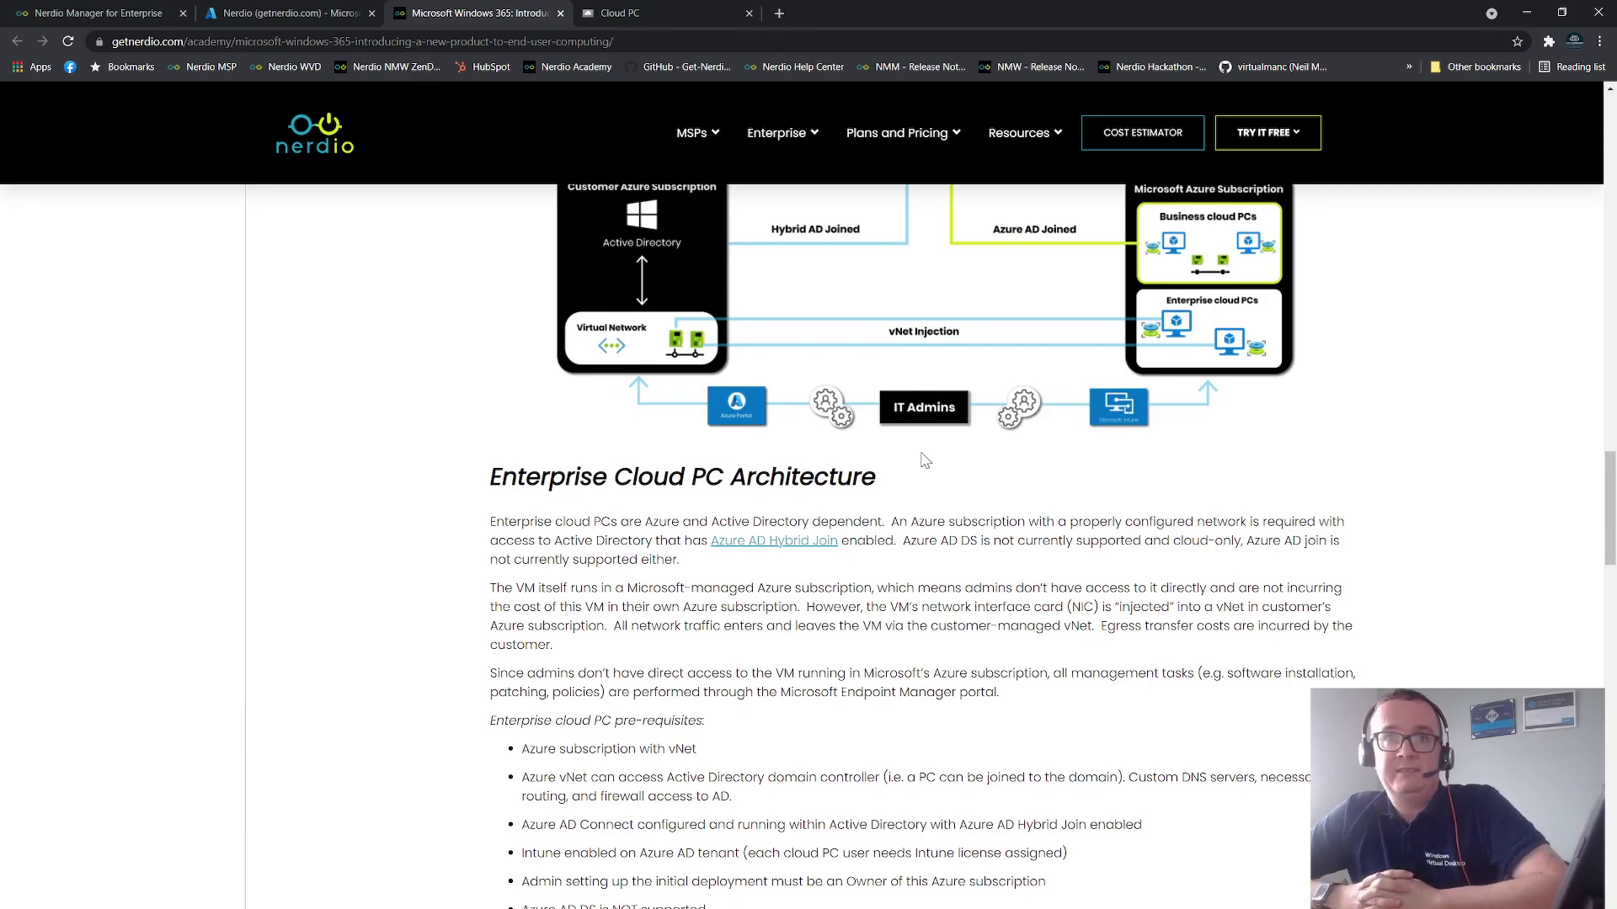
scroll(887, 440, "down", 1)
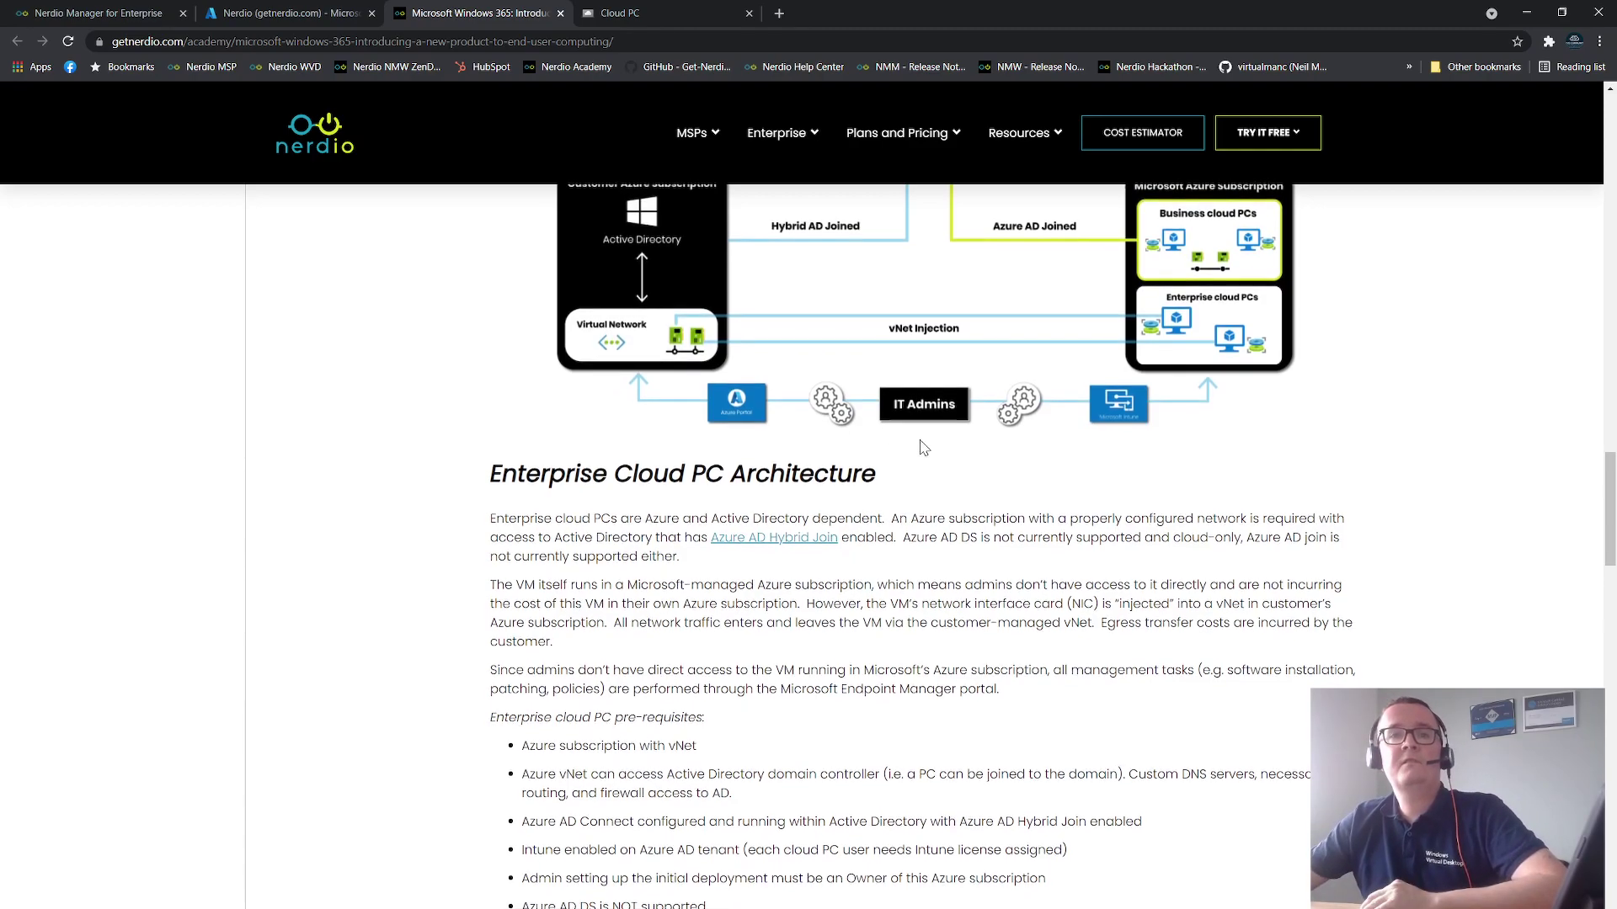
scroll(923, 548, "down", 1)
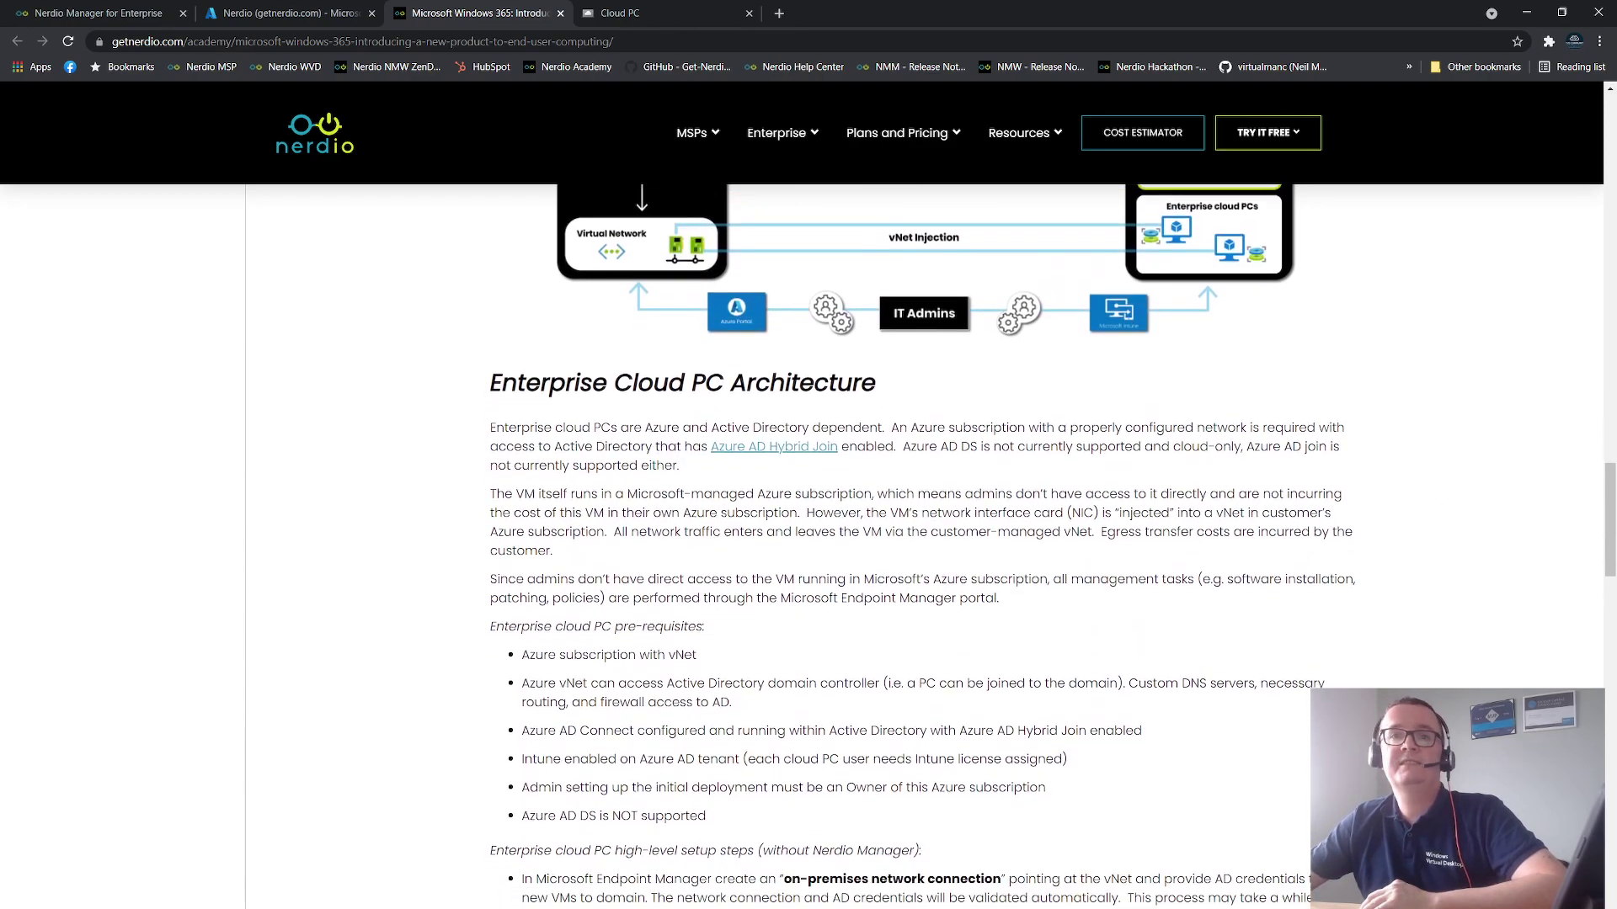
scroll(560, 503, "down", 1)
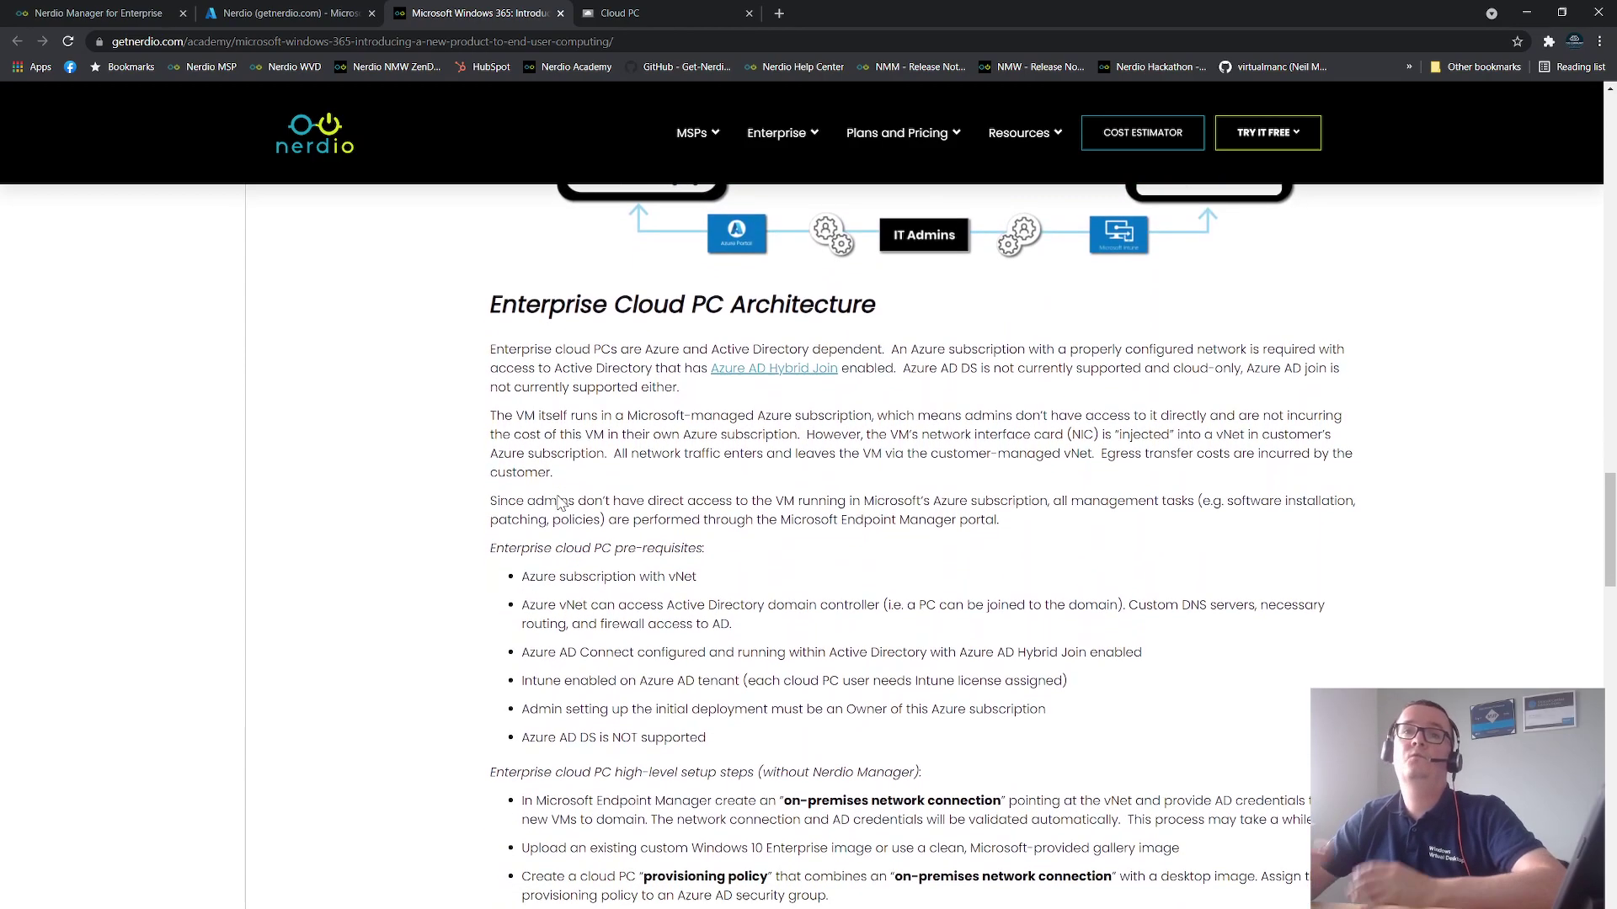
scroll(560, 503, "down", 1)
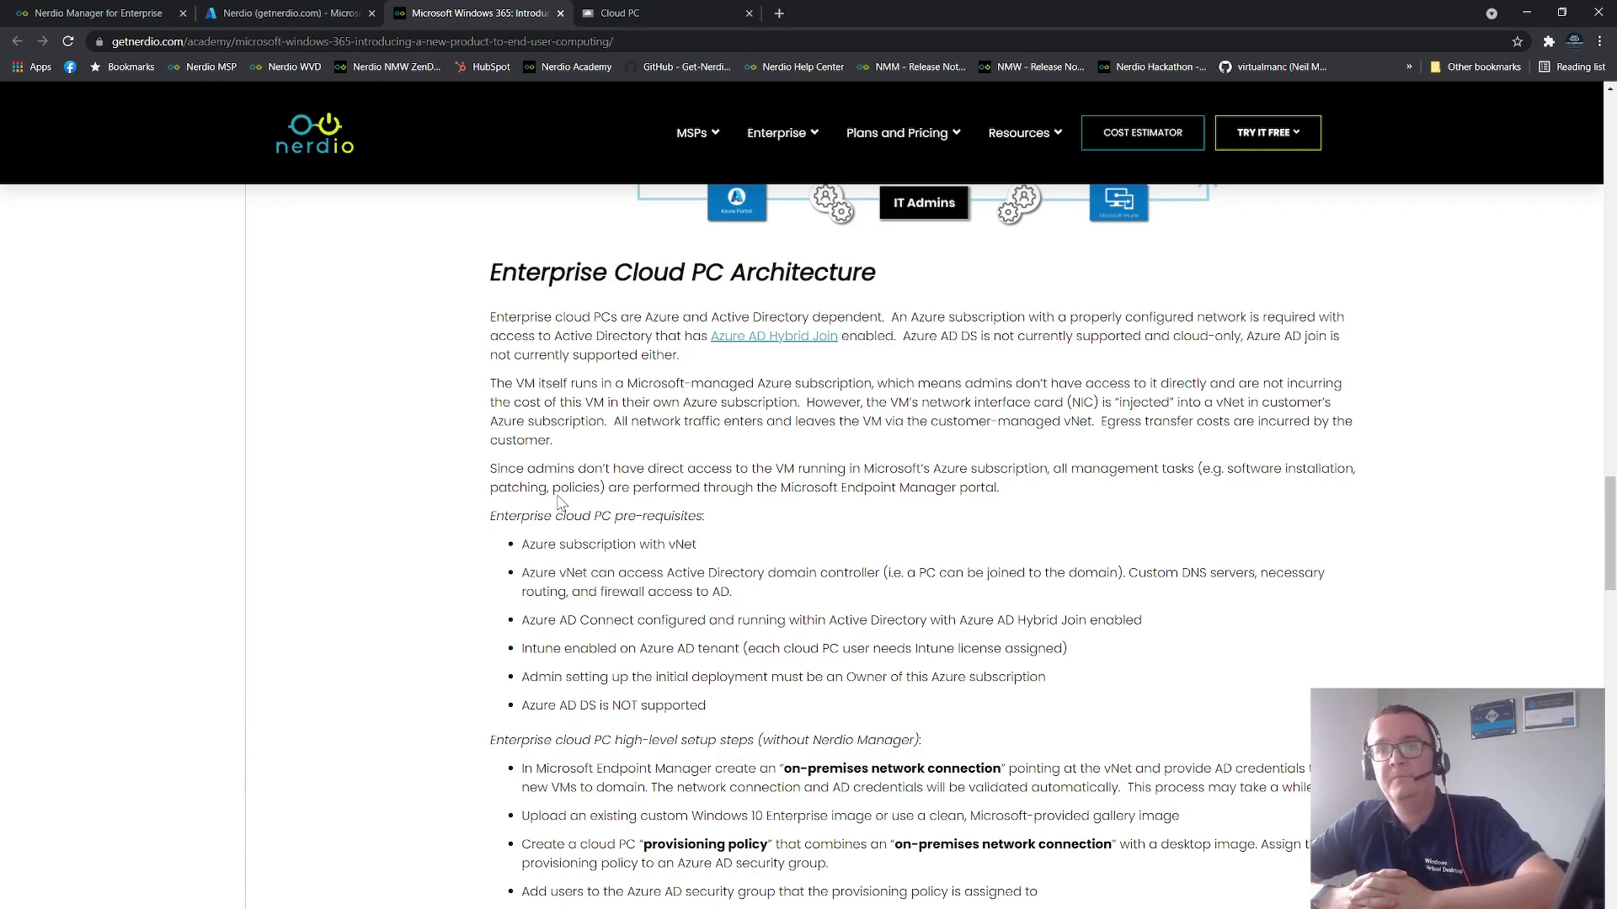
scroll(109, 751, "down", 2)
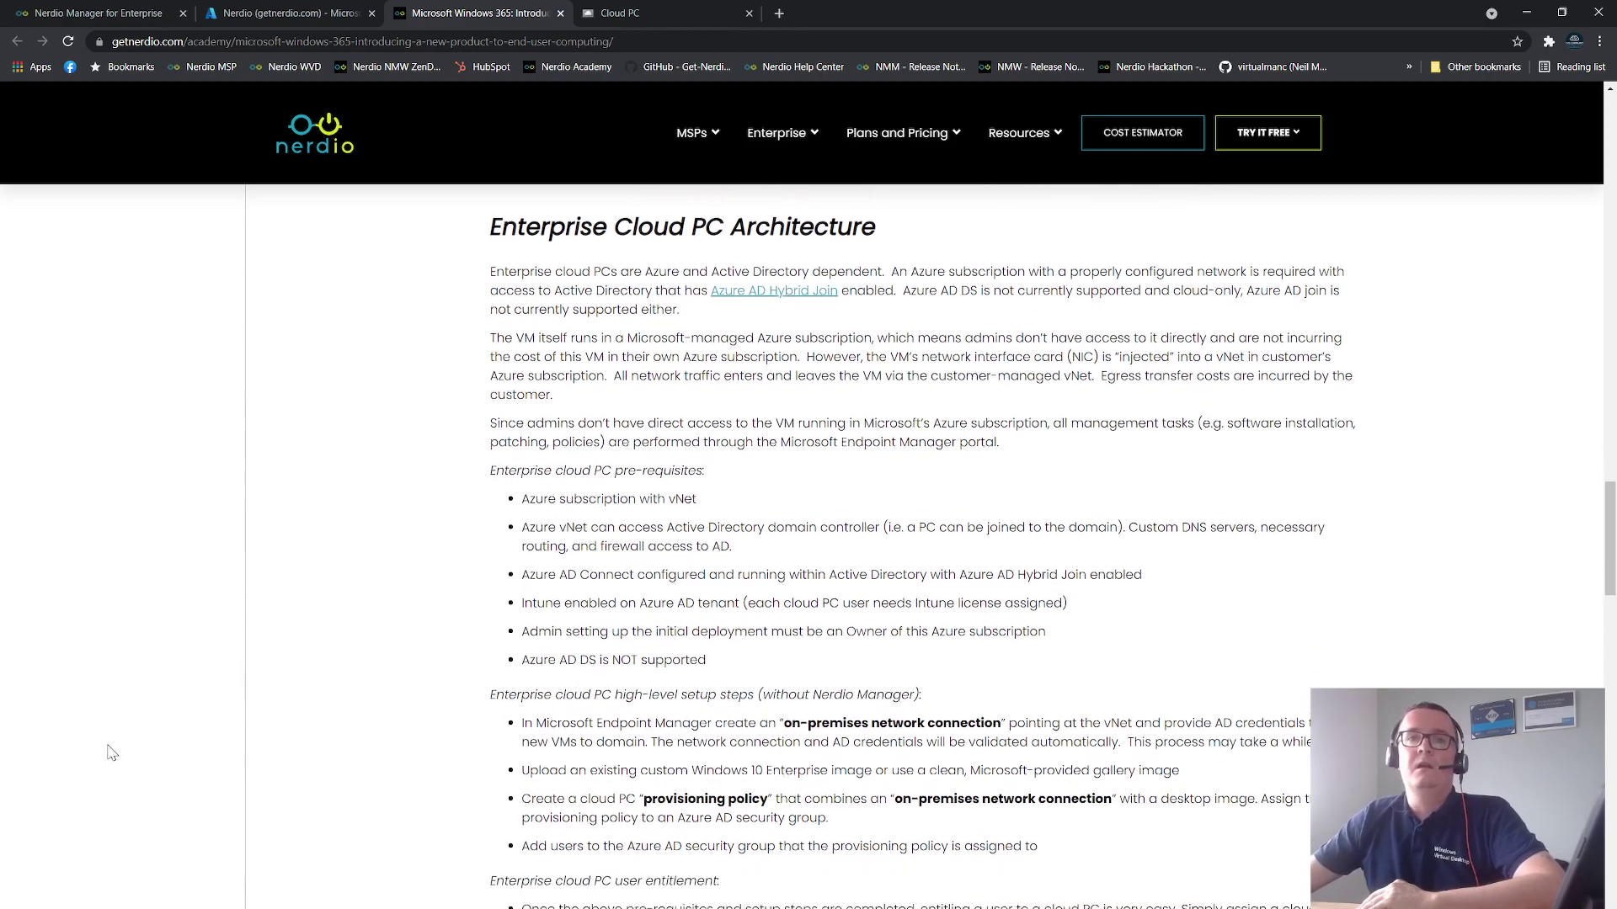
scroll(1081, 427, "down", 4)
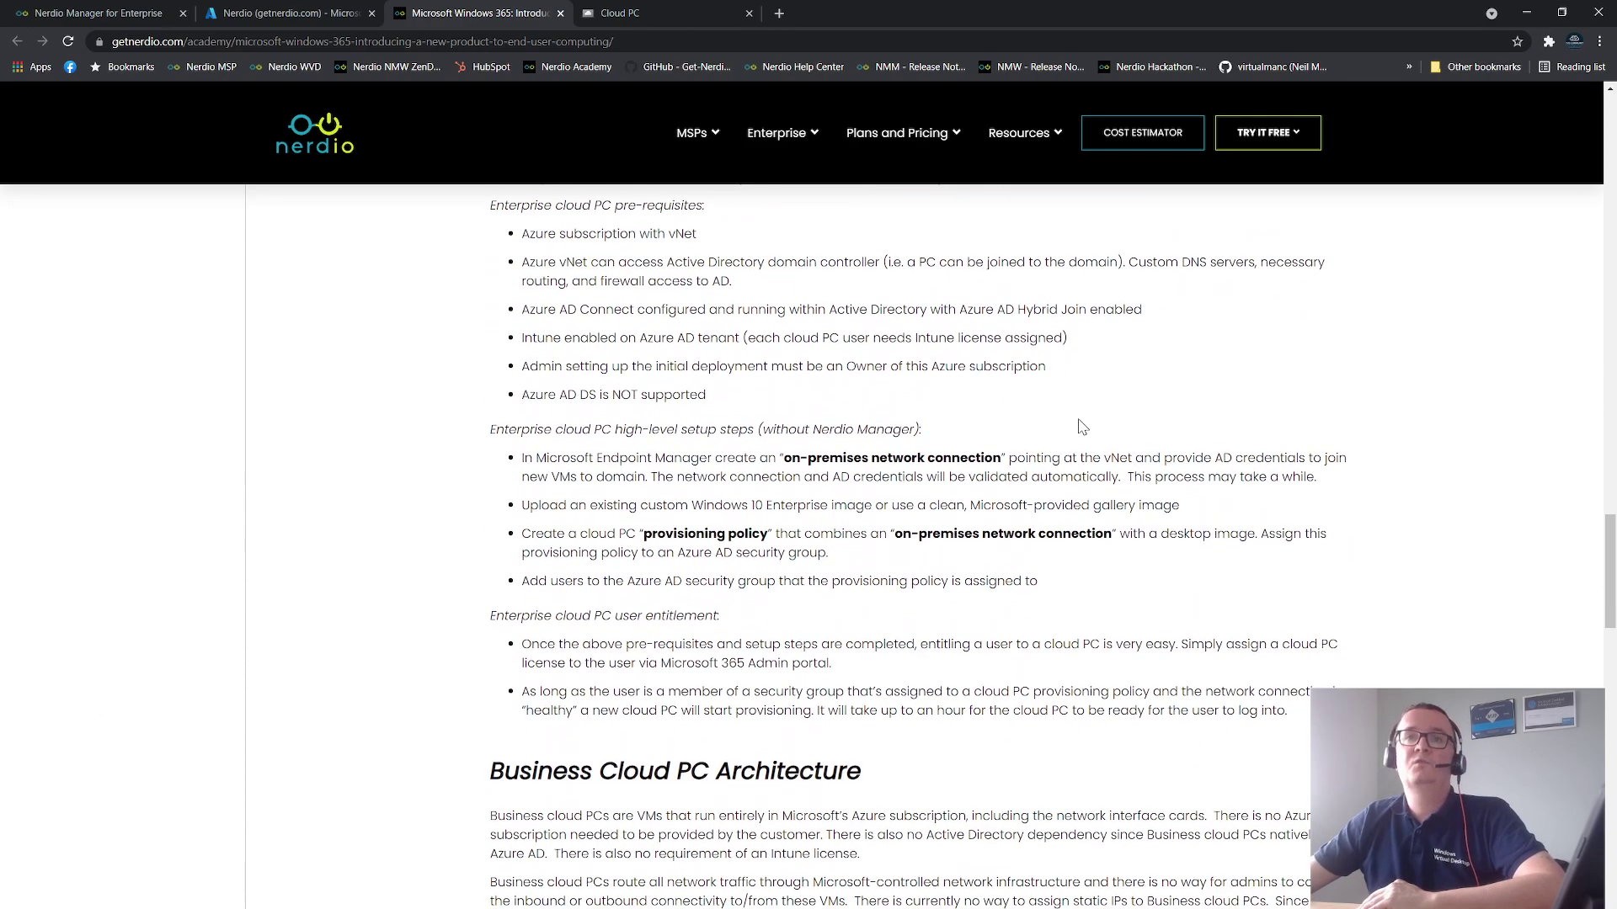
scroll(1081, 427, "down", 2)
Read the rest of the article, from Business Cloud PC Architecture through End-user Experience to "How Nerdio Supports Windows 365".
scroll(300, 264, "down", 4)
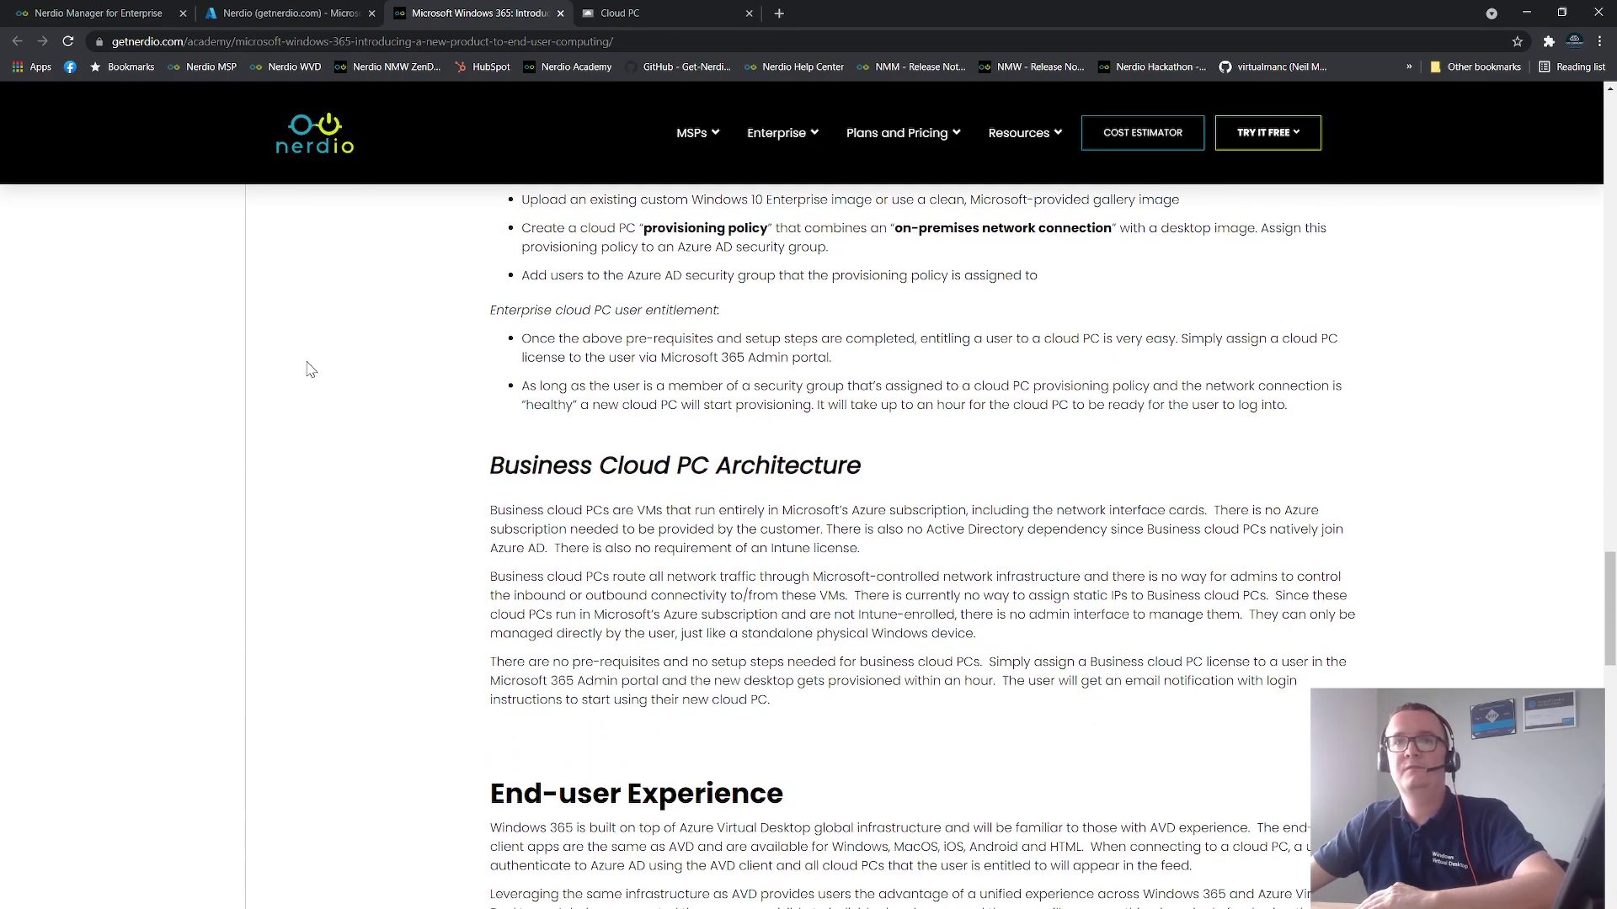
scroll(602, 407, "down", 1)
scroll(602, 408, "down", 4)
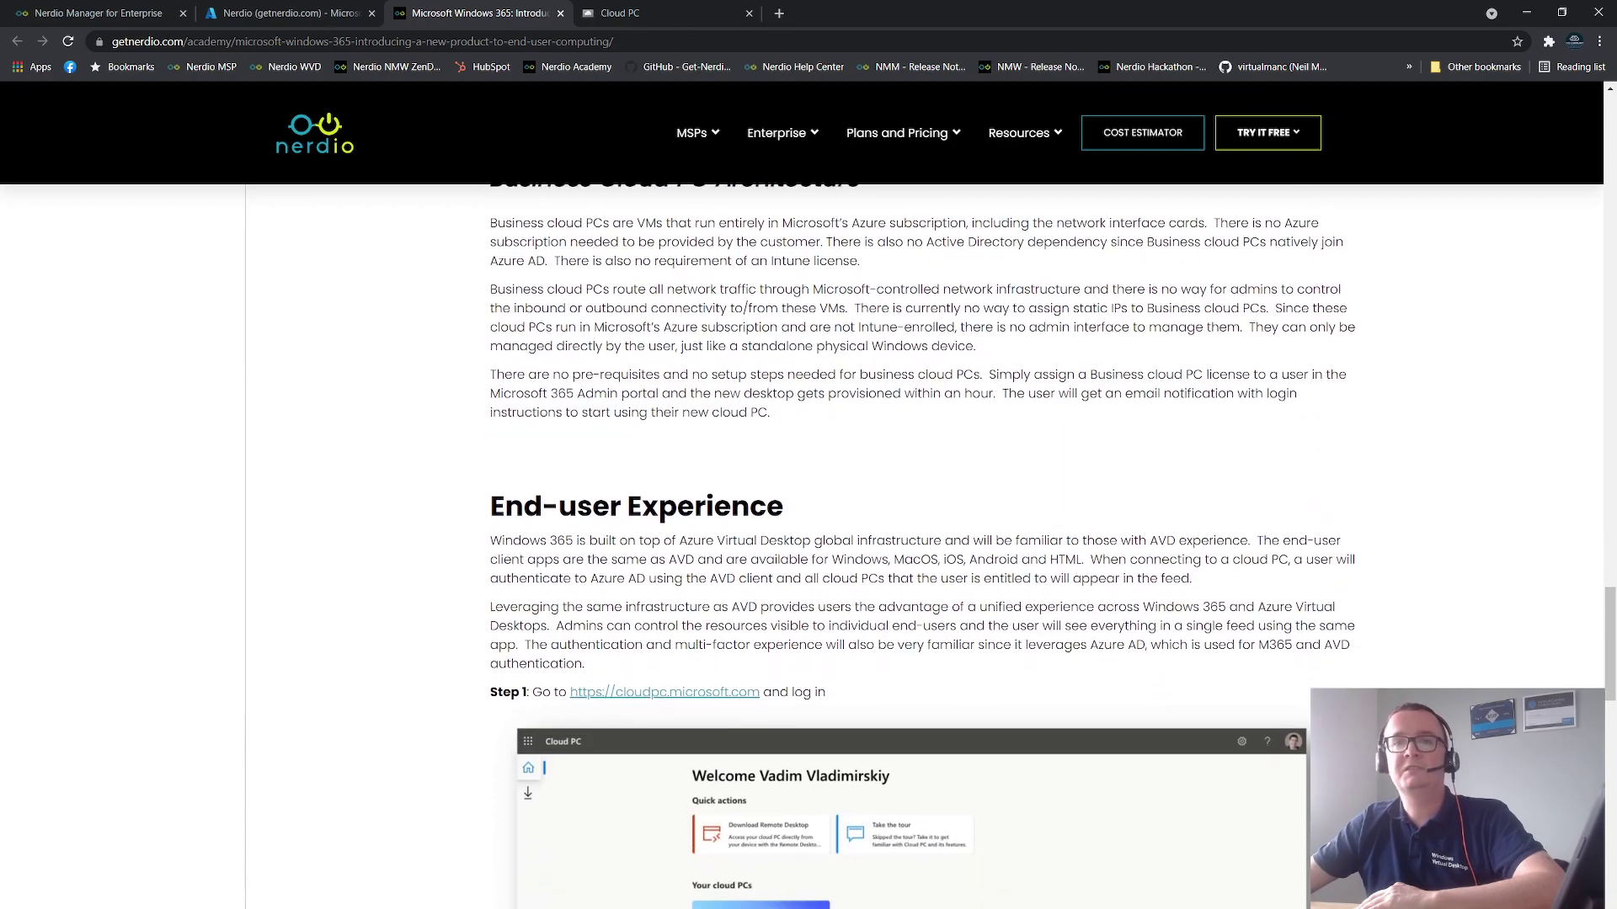
scroll(422, 396, "down", 6)
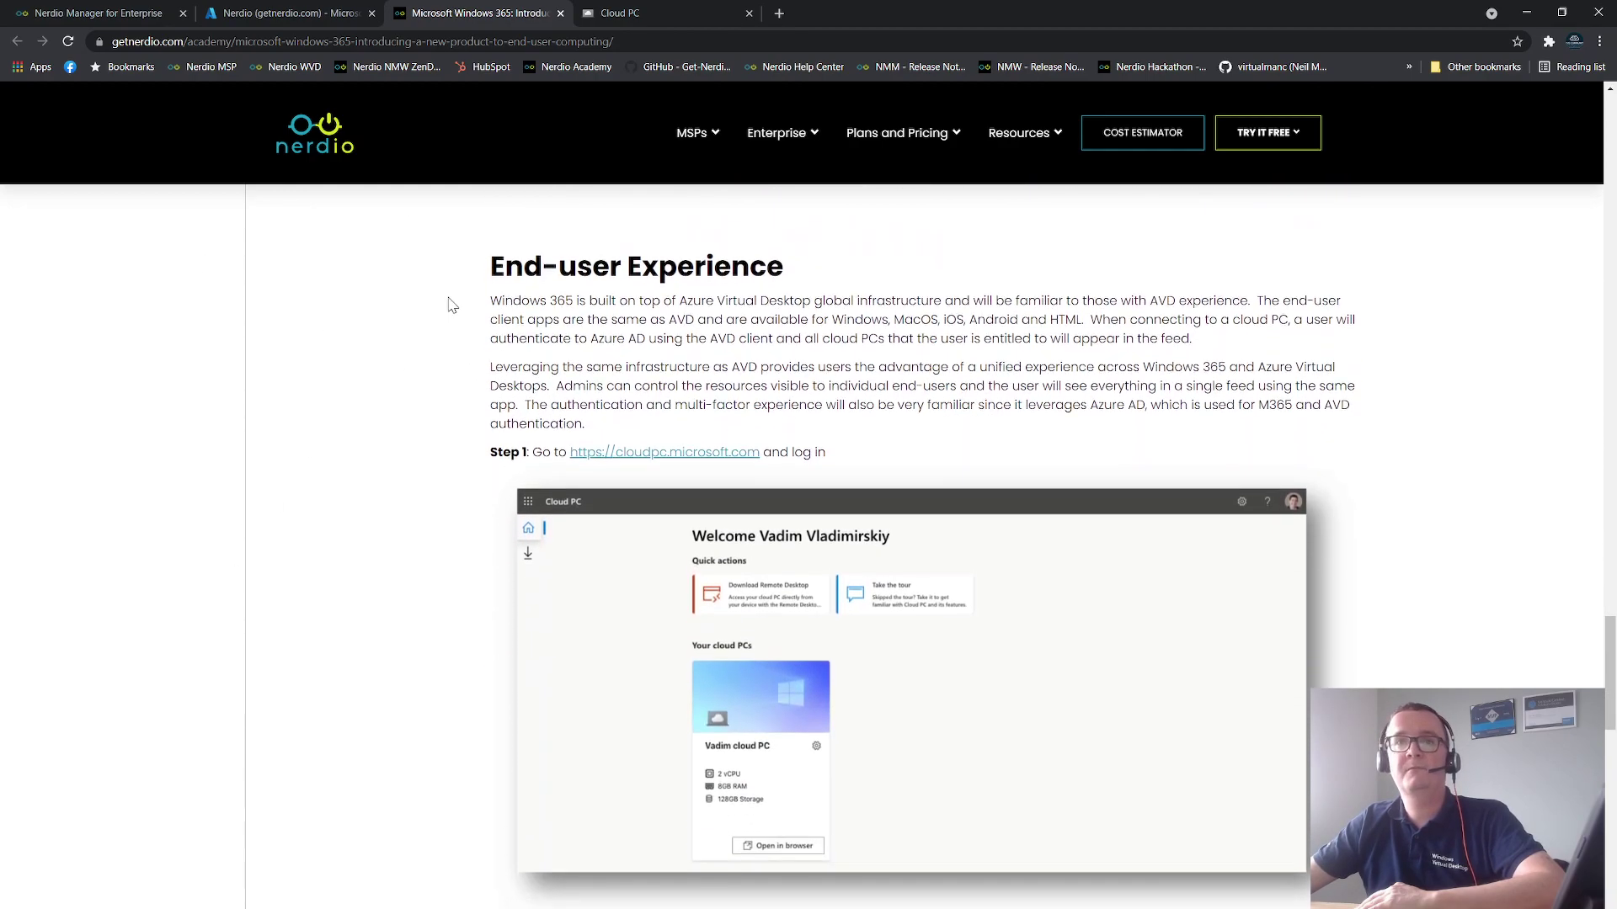
scroll(522, 337, "down", 1)
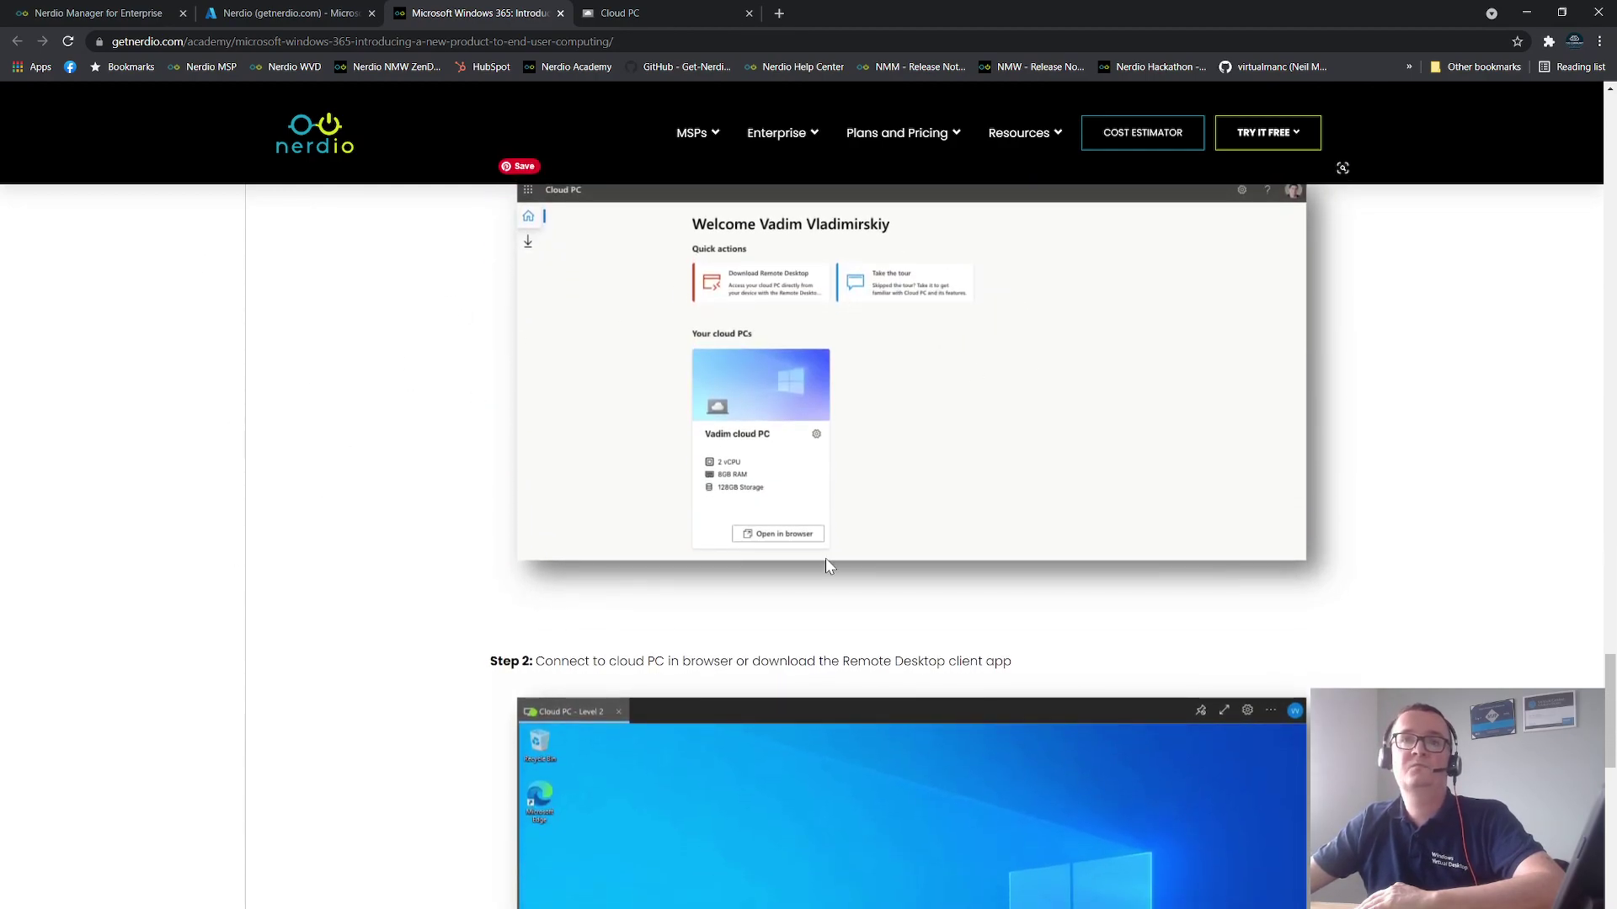
scroll(847, 565, "down", 7)
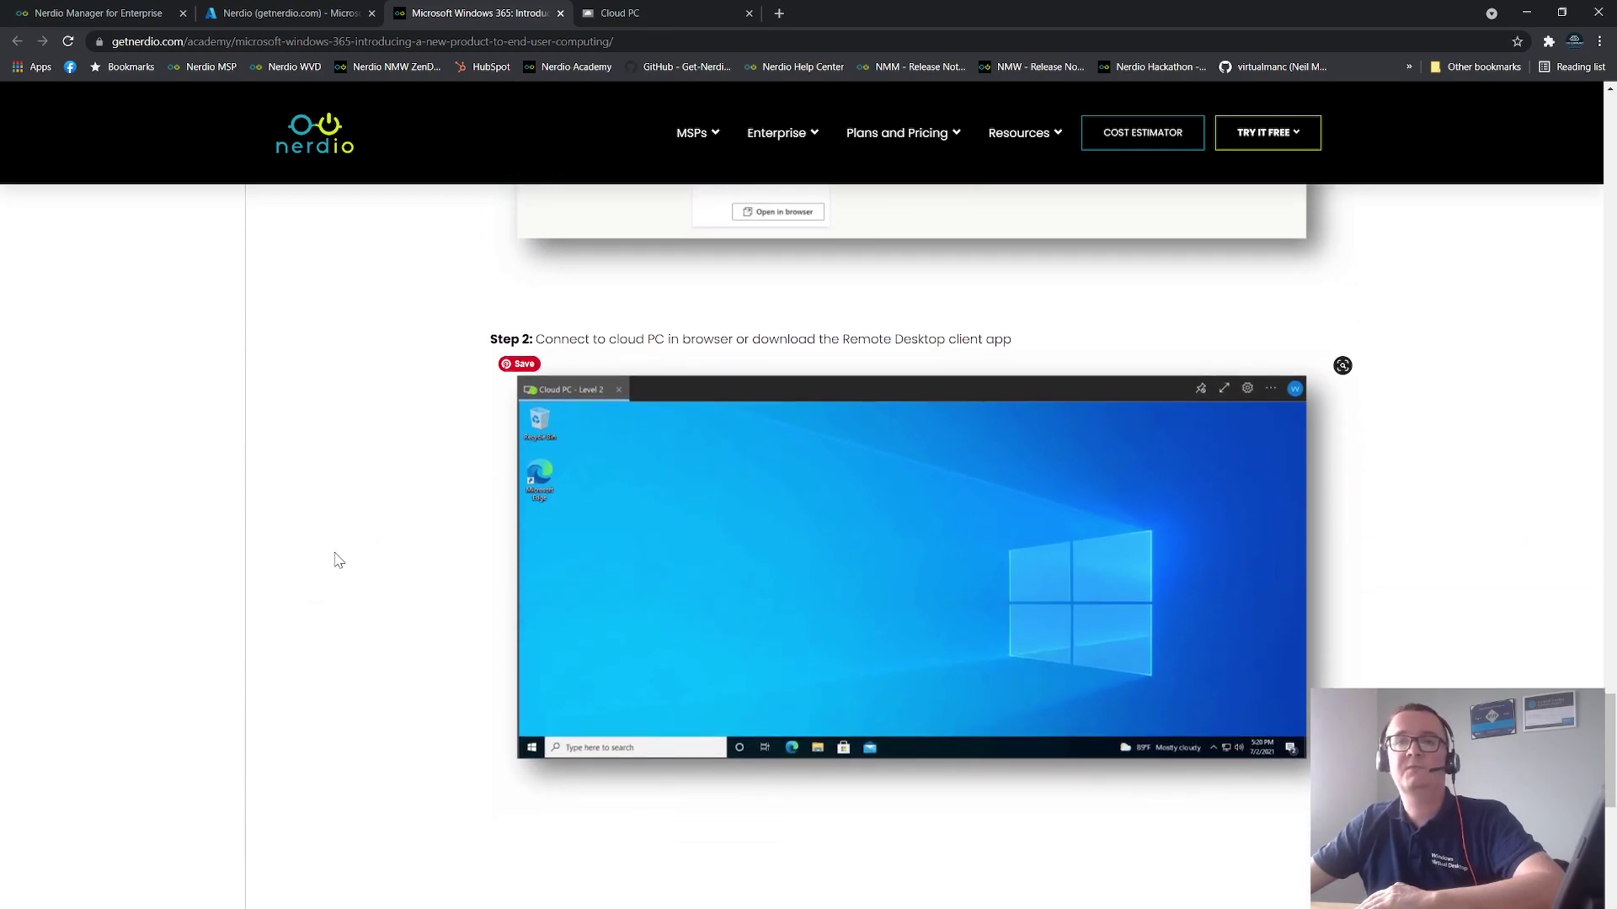
scroll(665, 363, "down", 4)
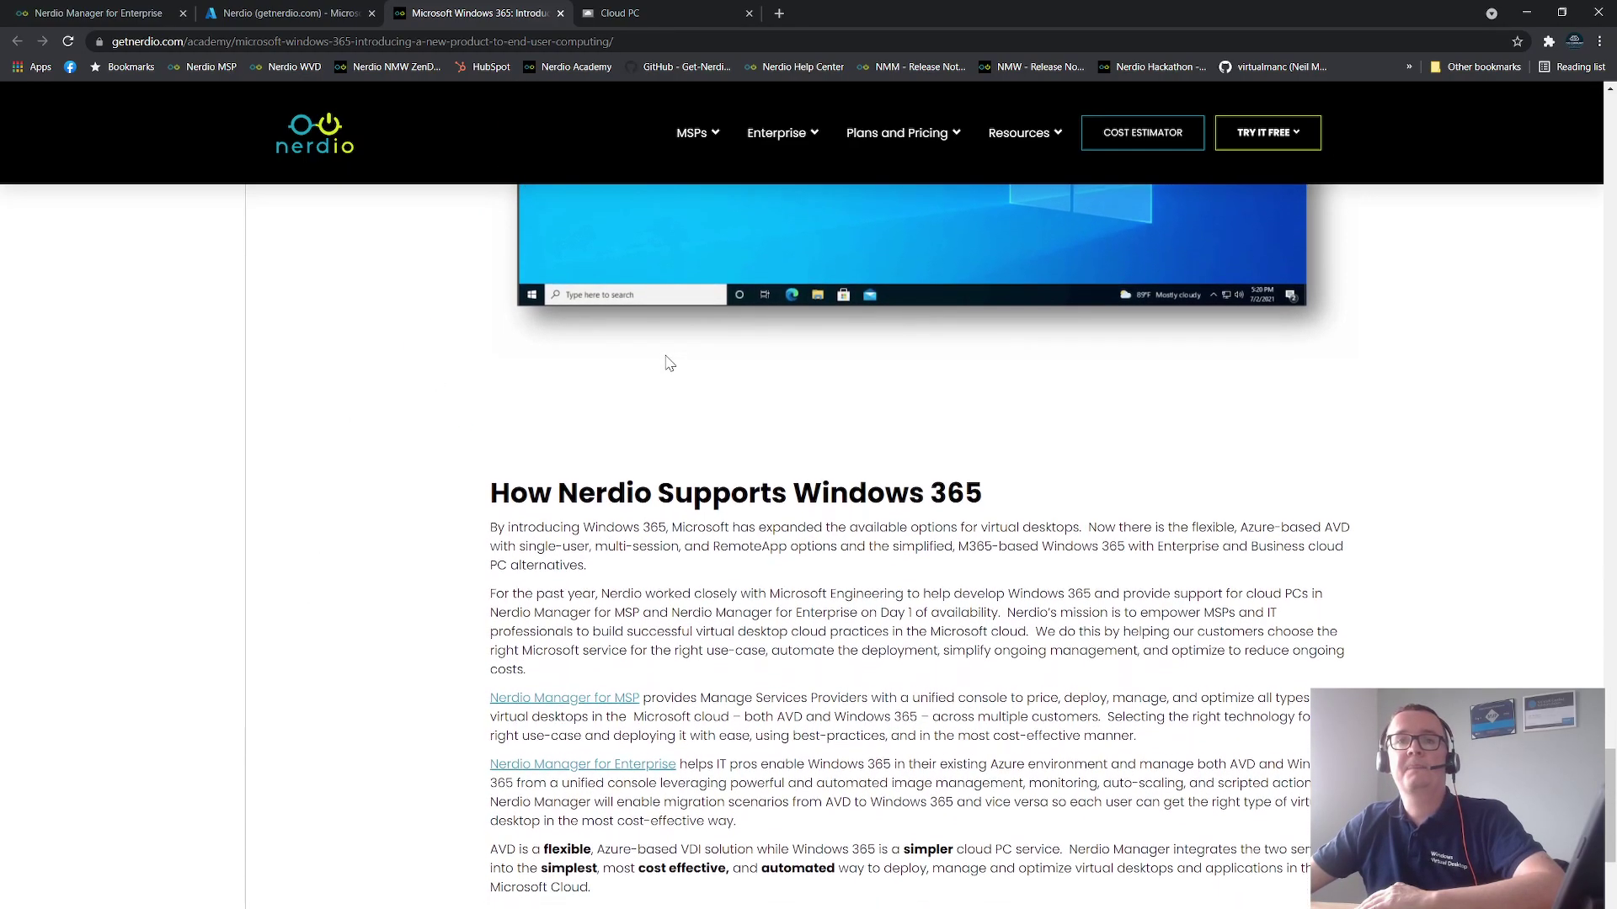
scroll(665, 362, "down", 2)
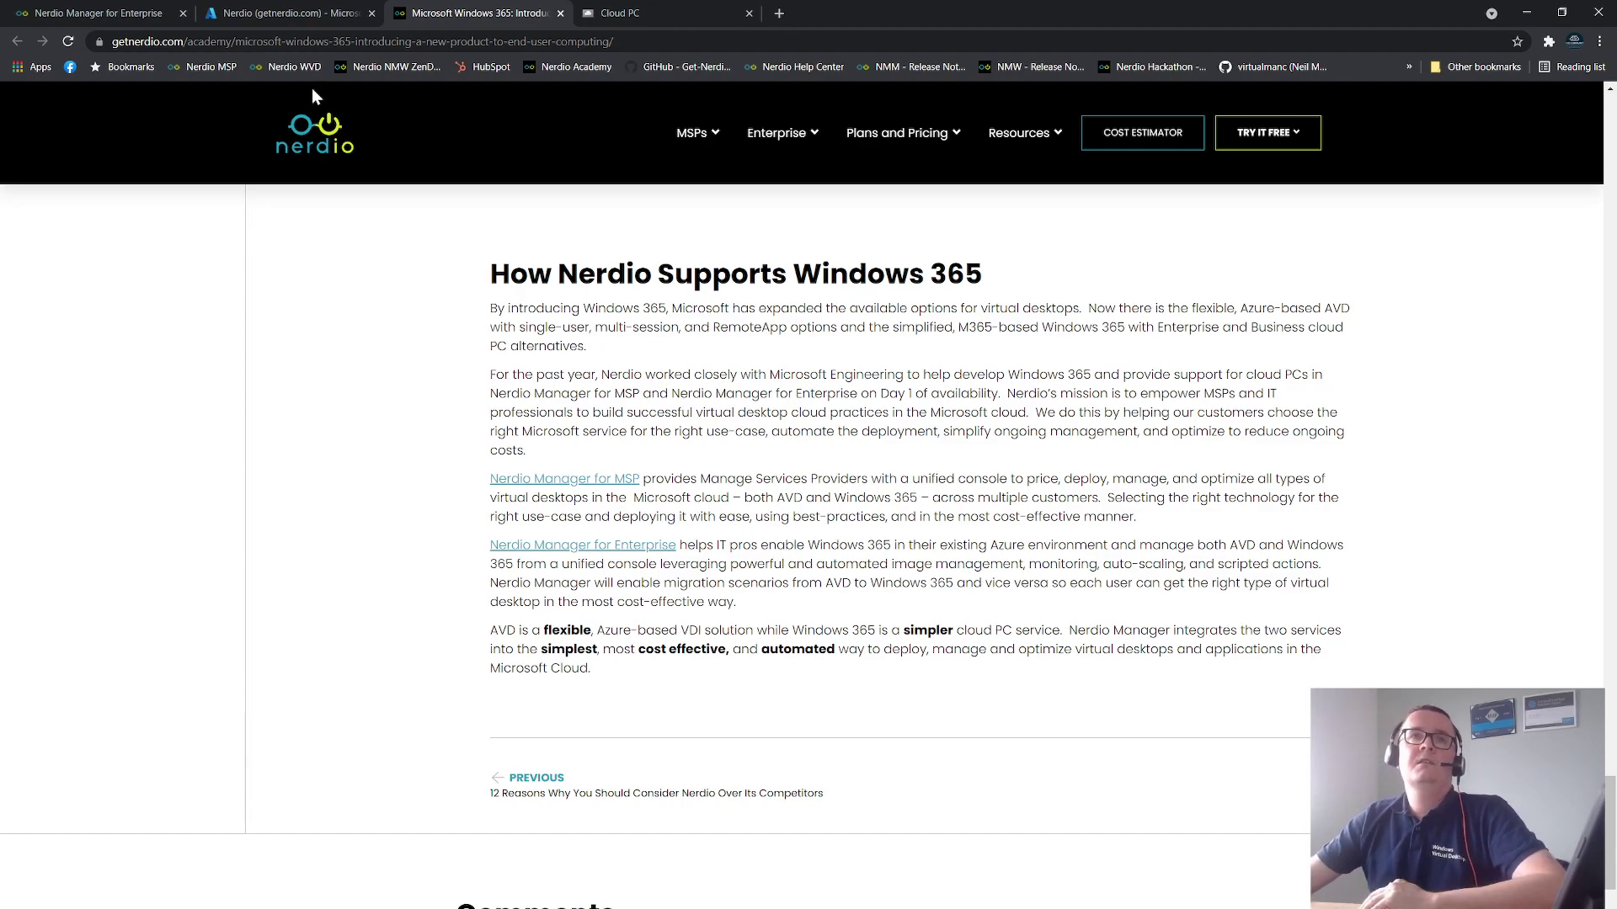
Switch to Nerdio Manager for Enterprise and open the list of Windows 365 cloud PCs.
left_click(76, 11)
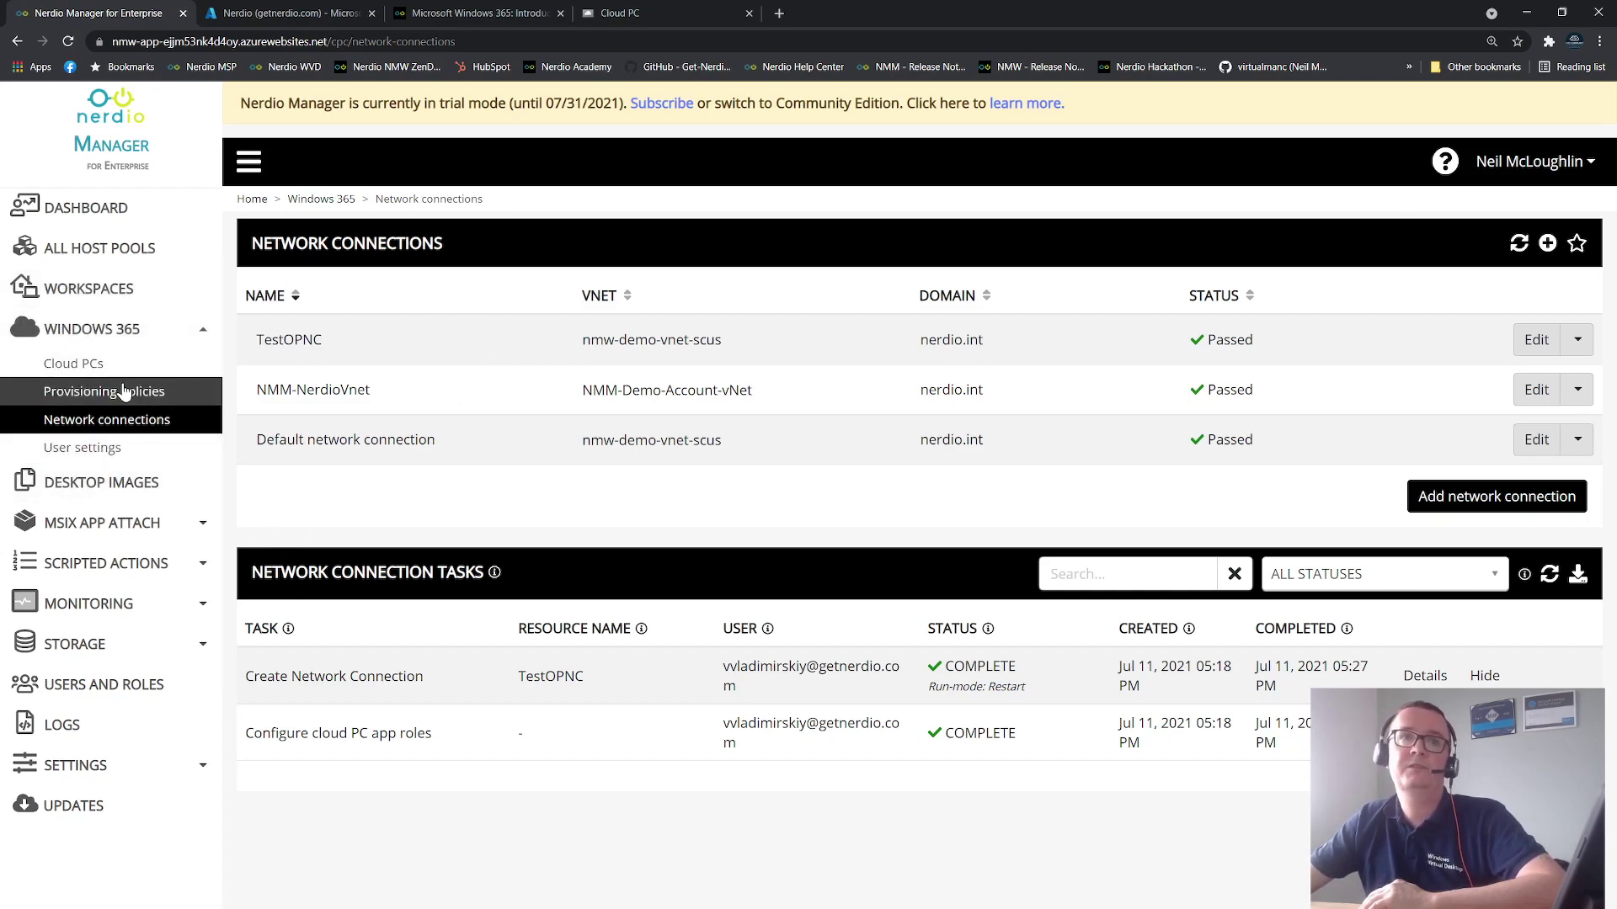
left_click(59, 361)
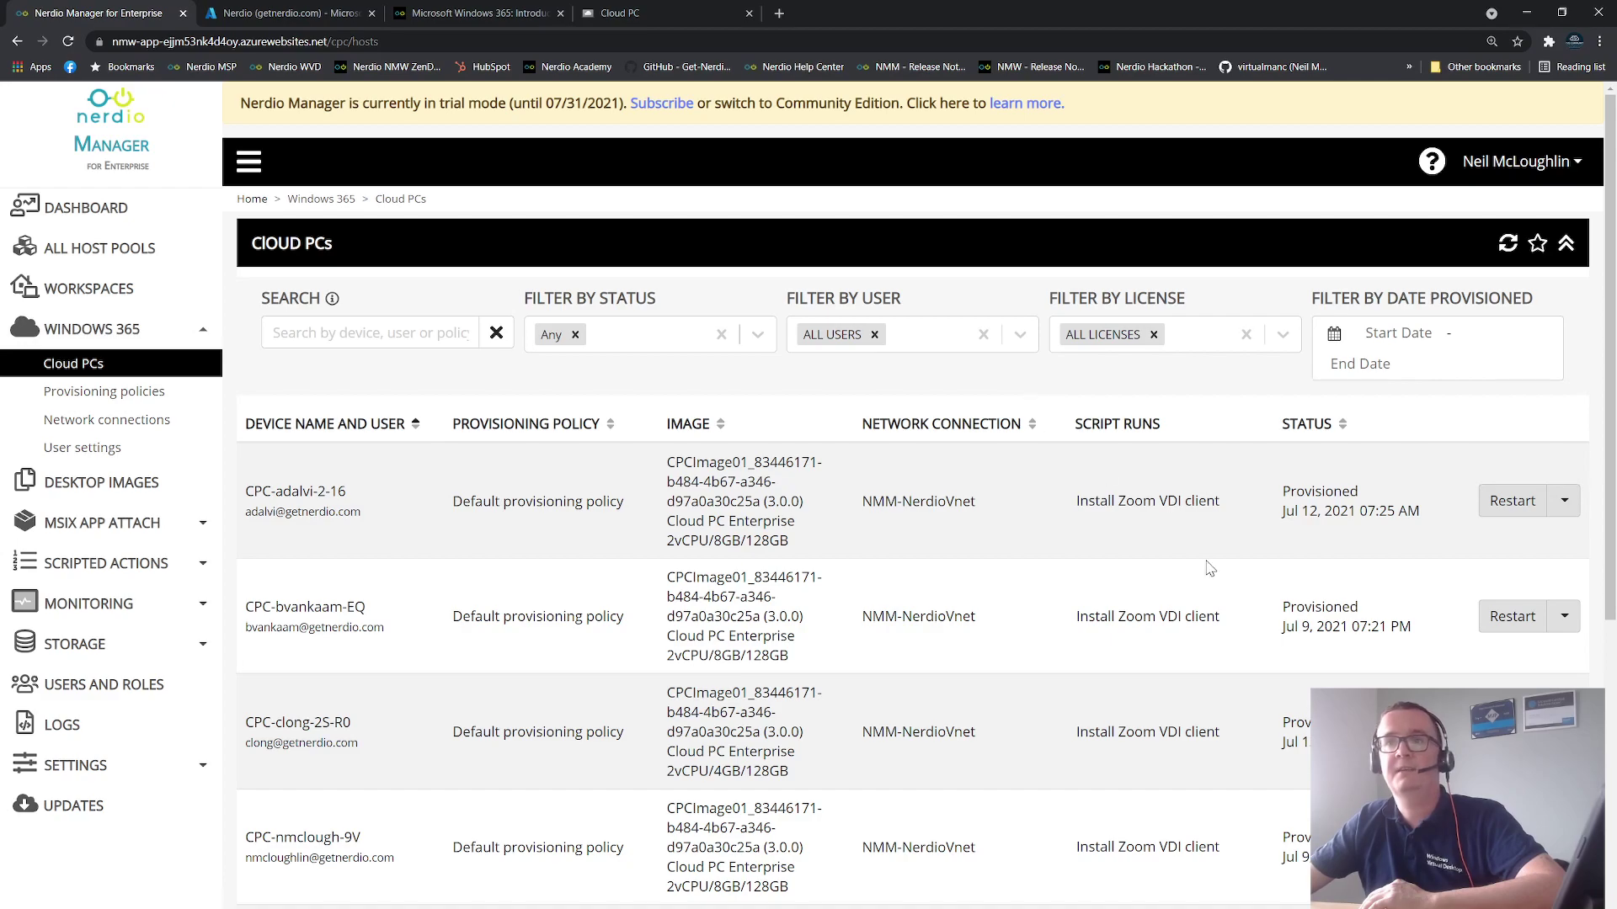
Check the additional actions for the first listed cloud PC and the blank provisioning policy creation form, leaving the form without saving.
left_click(1572, 513)
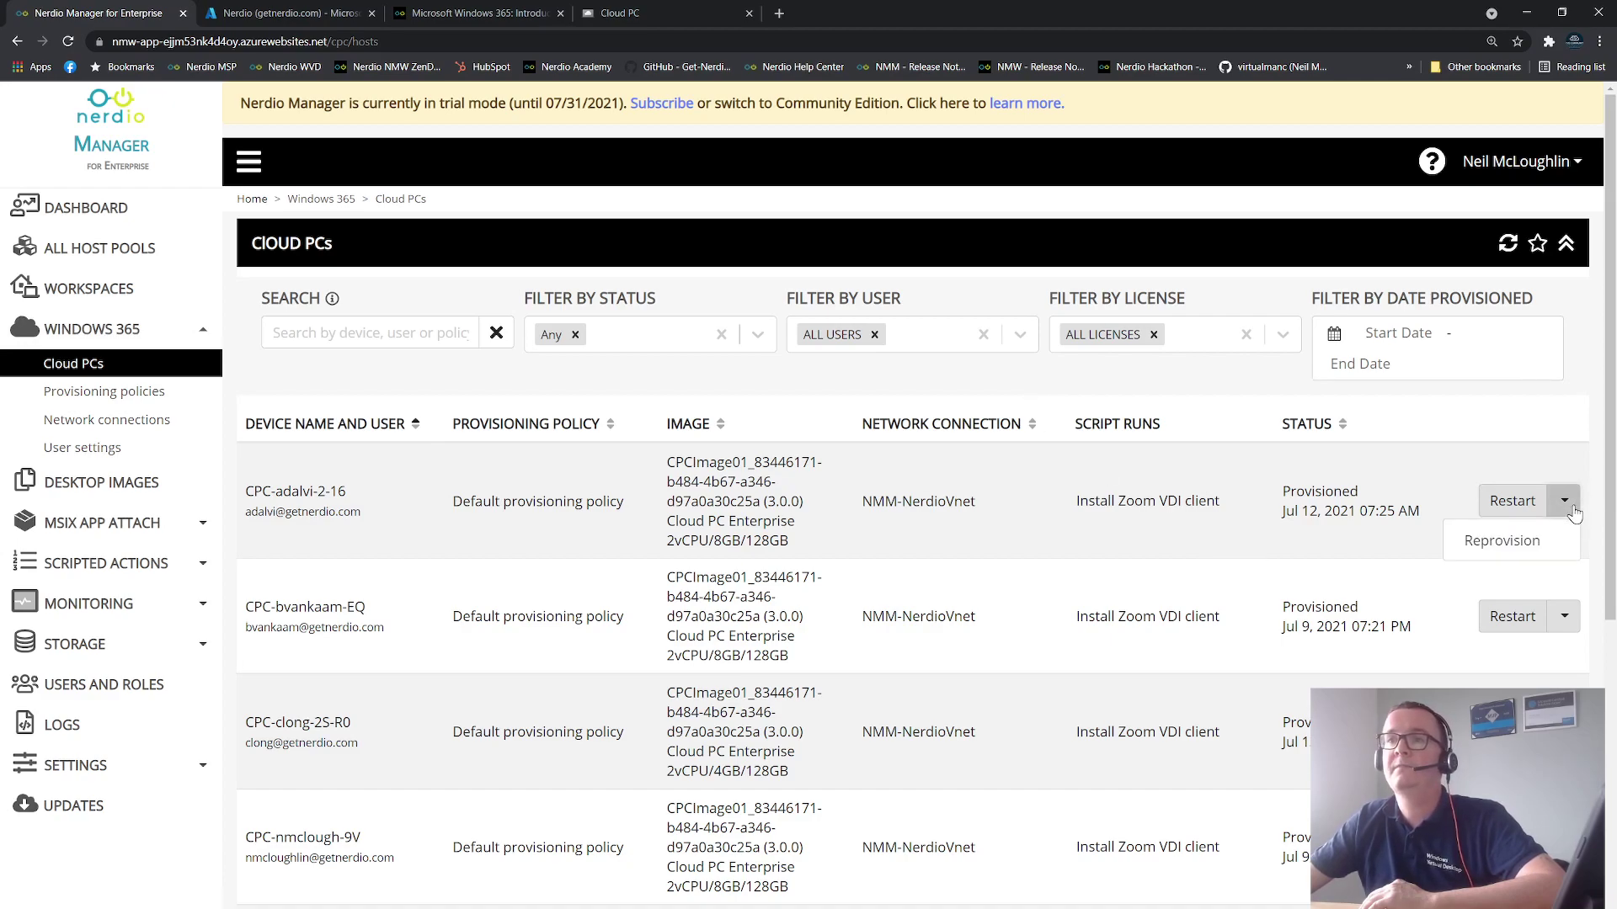
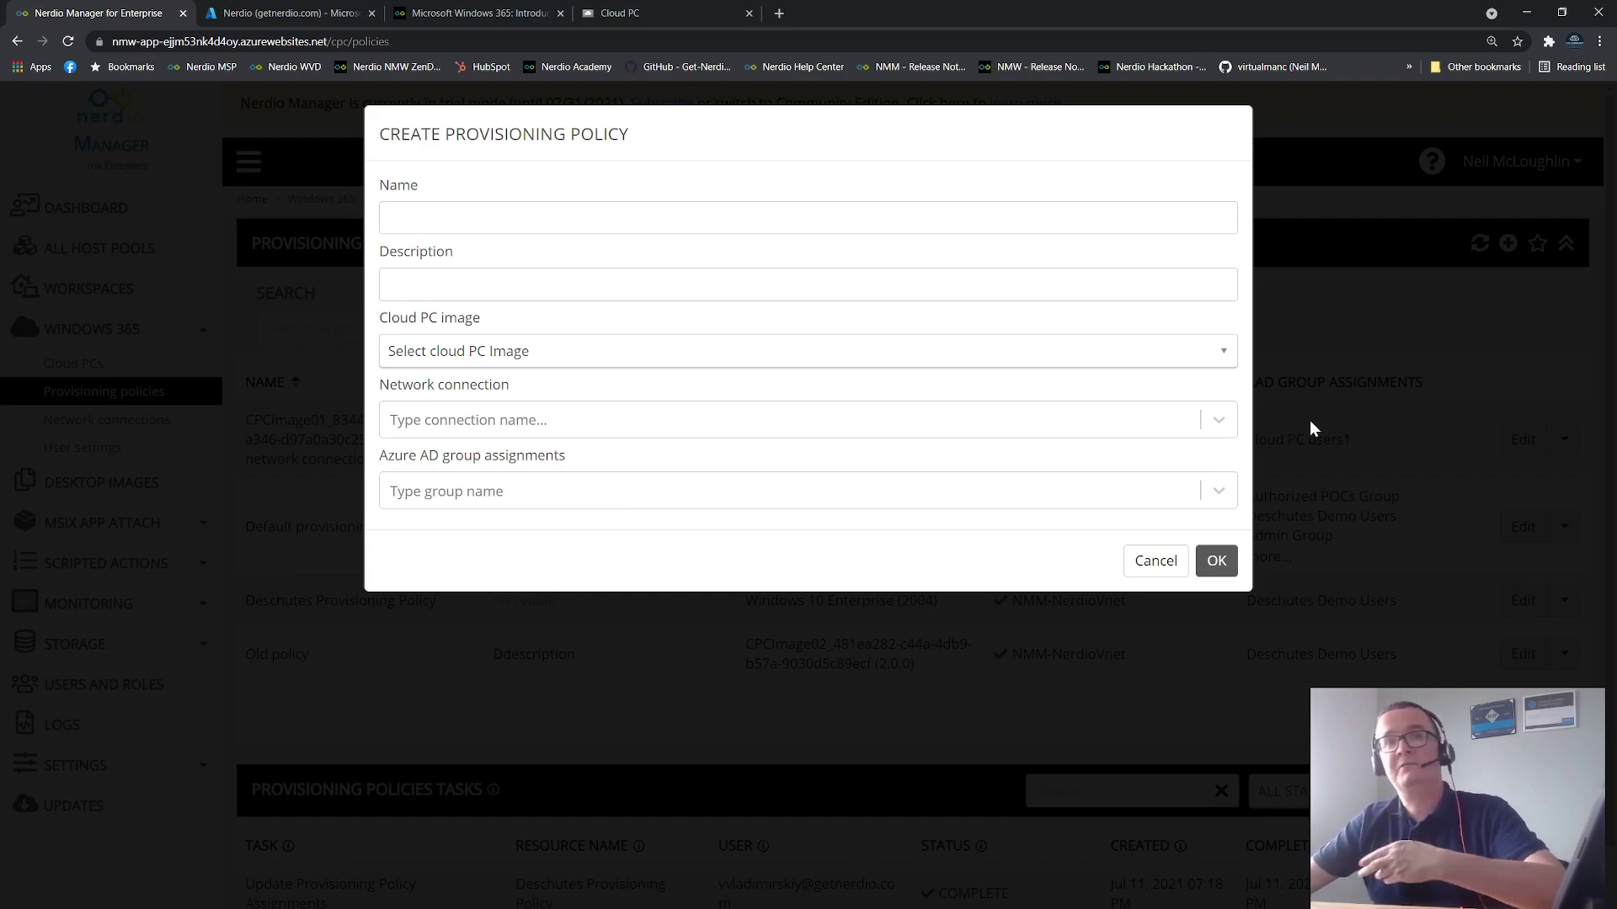
left_click(1149, 564)
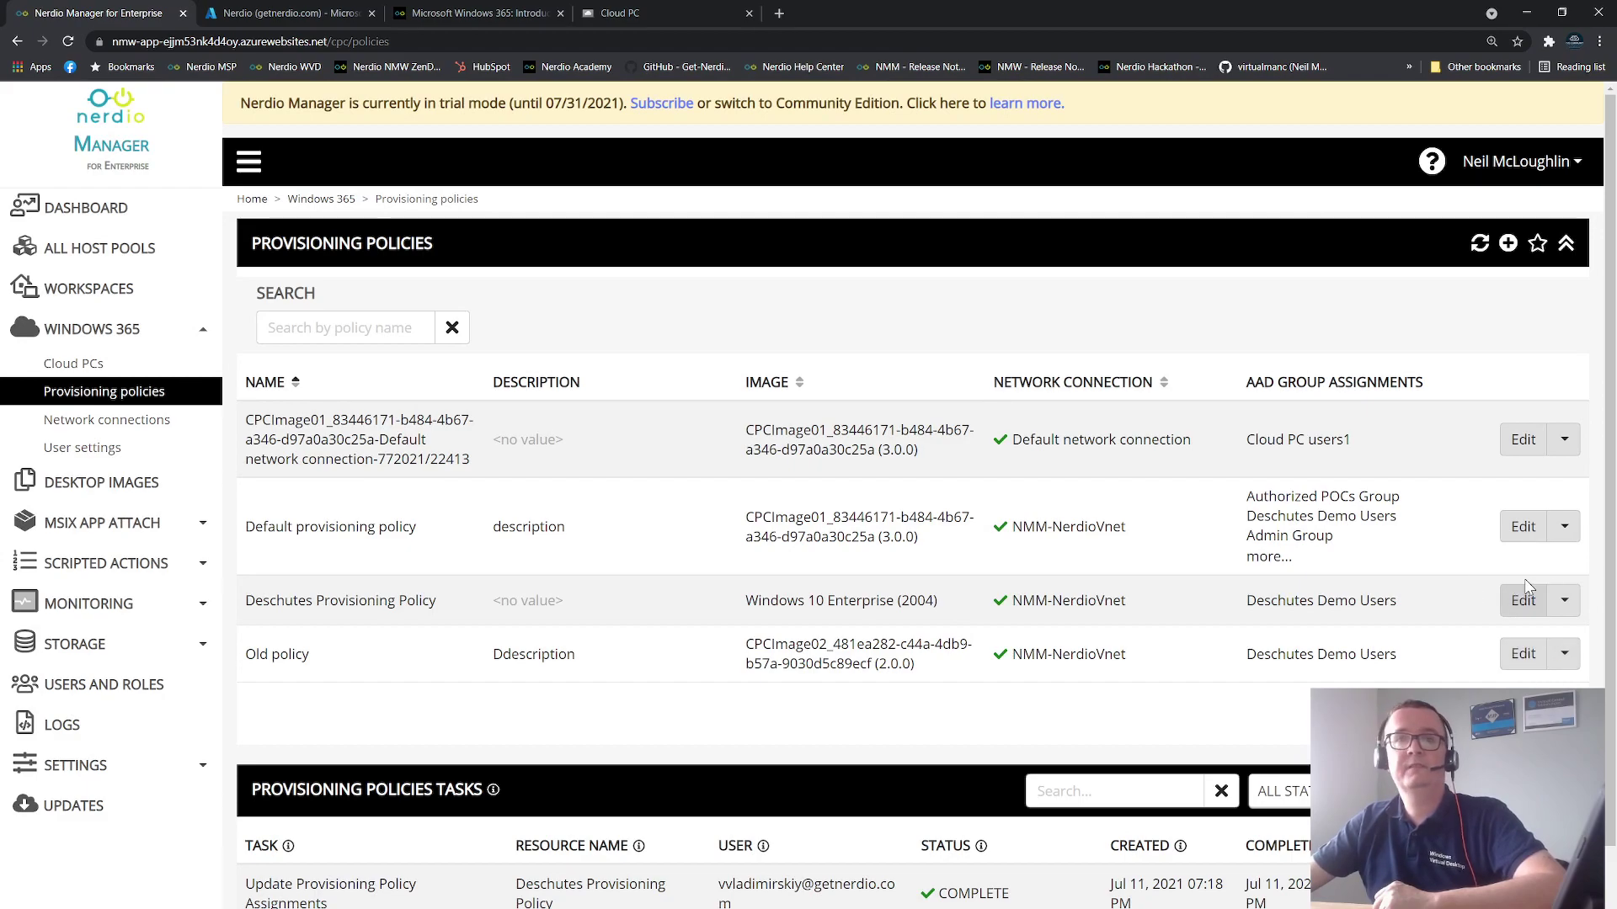
Review the Default provisioning policy's settings and its selectable managed, gallery and custom cloud PC images, leaving the policy without saving.
left_click(1520, 526)
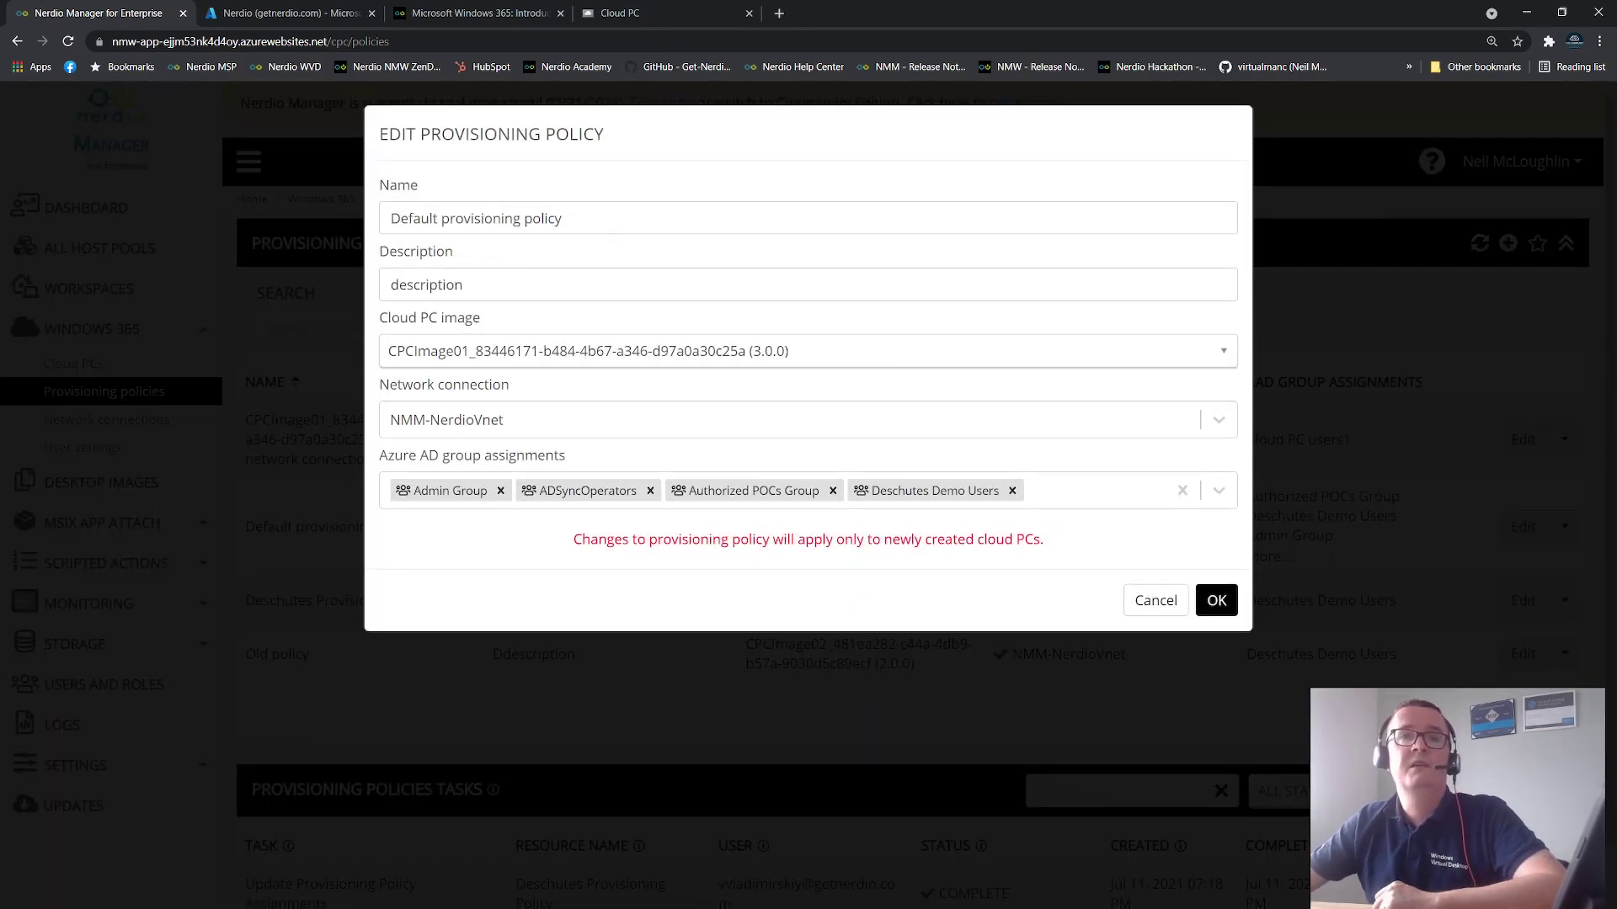
left_click(508, 357)
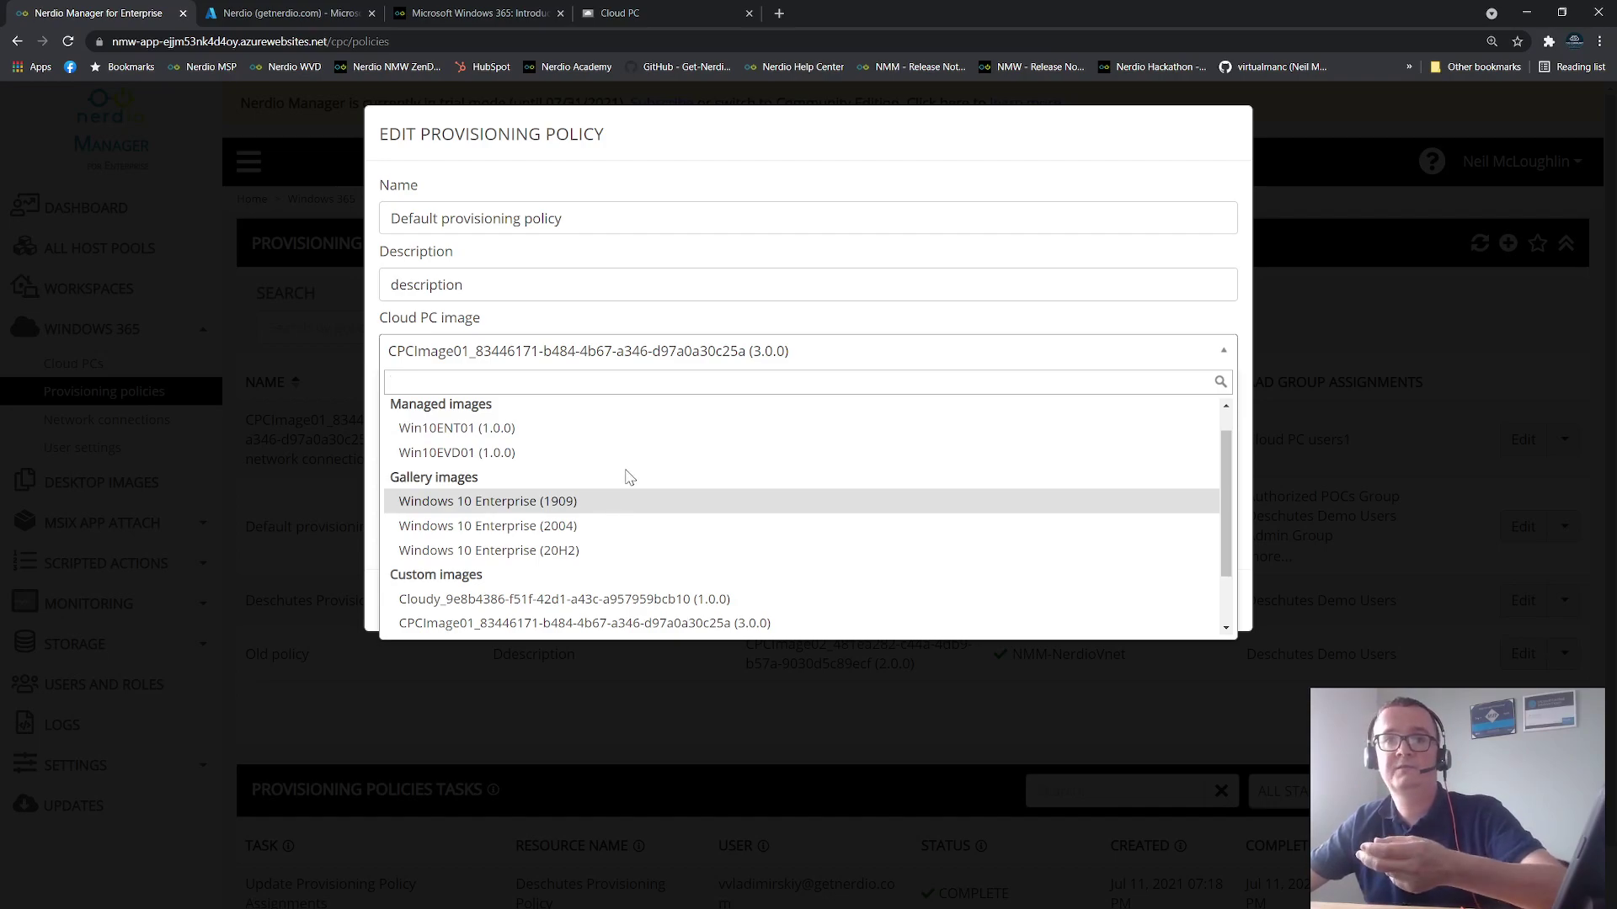
scroll(630, 477, "down", 2)
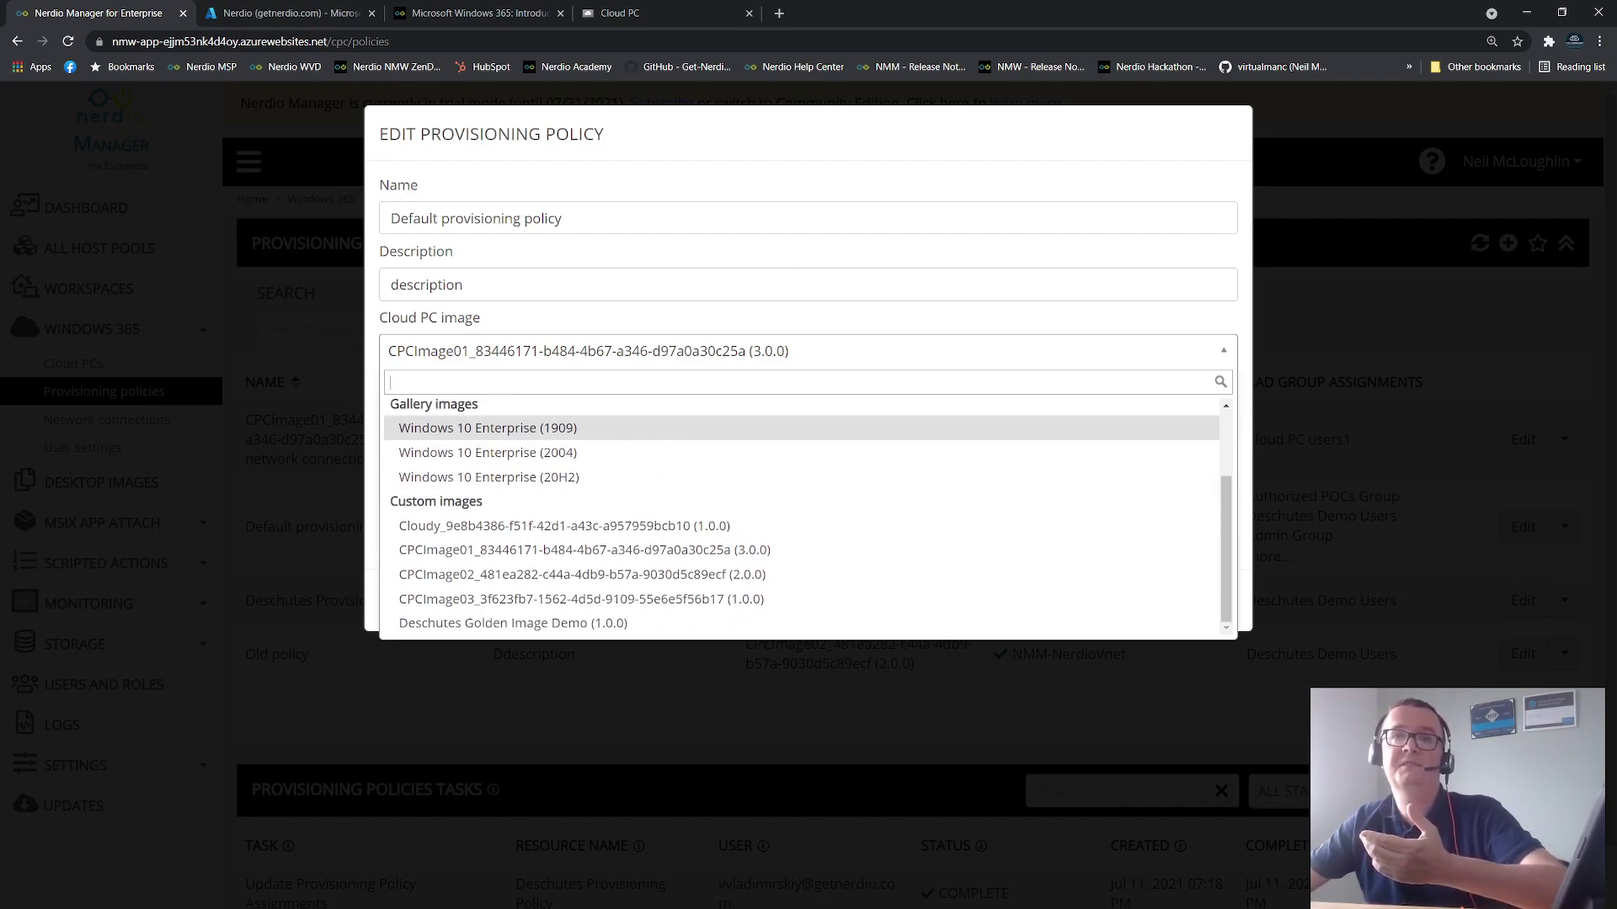
left_click(800, 197)
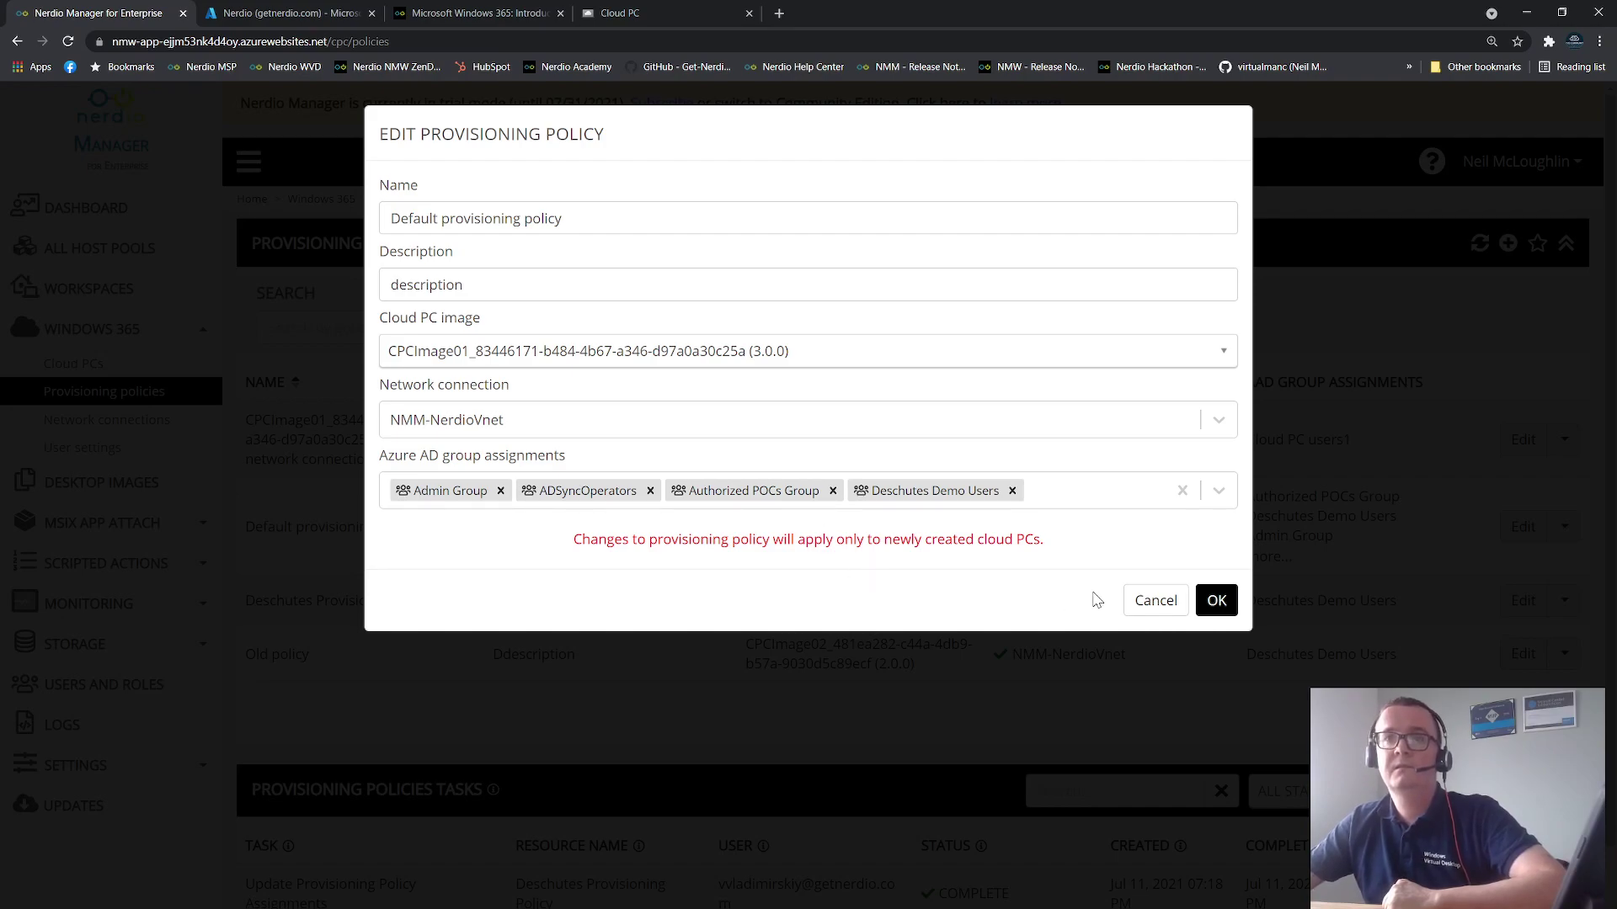
left_click(1128, 601)
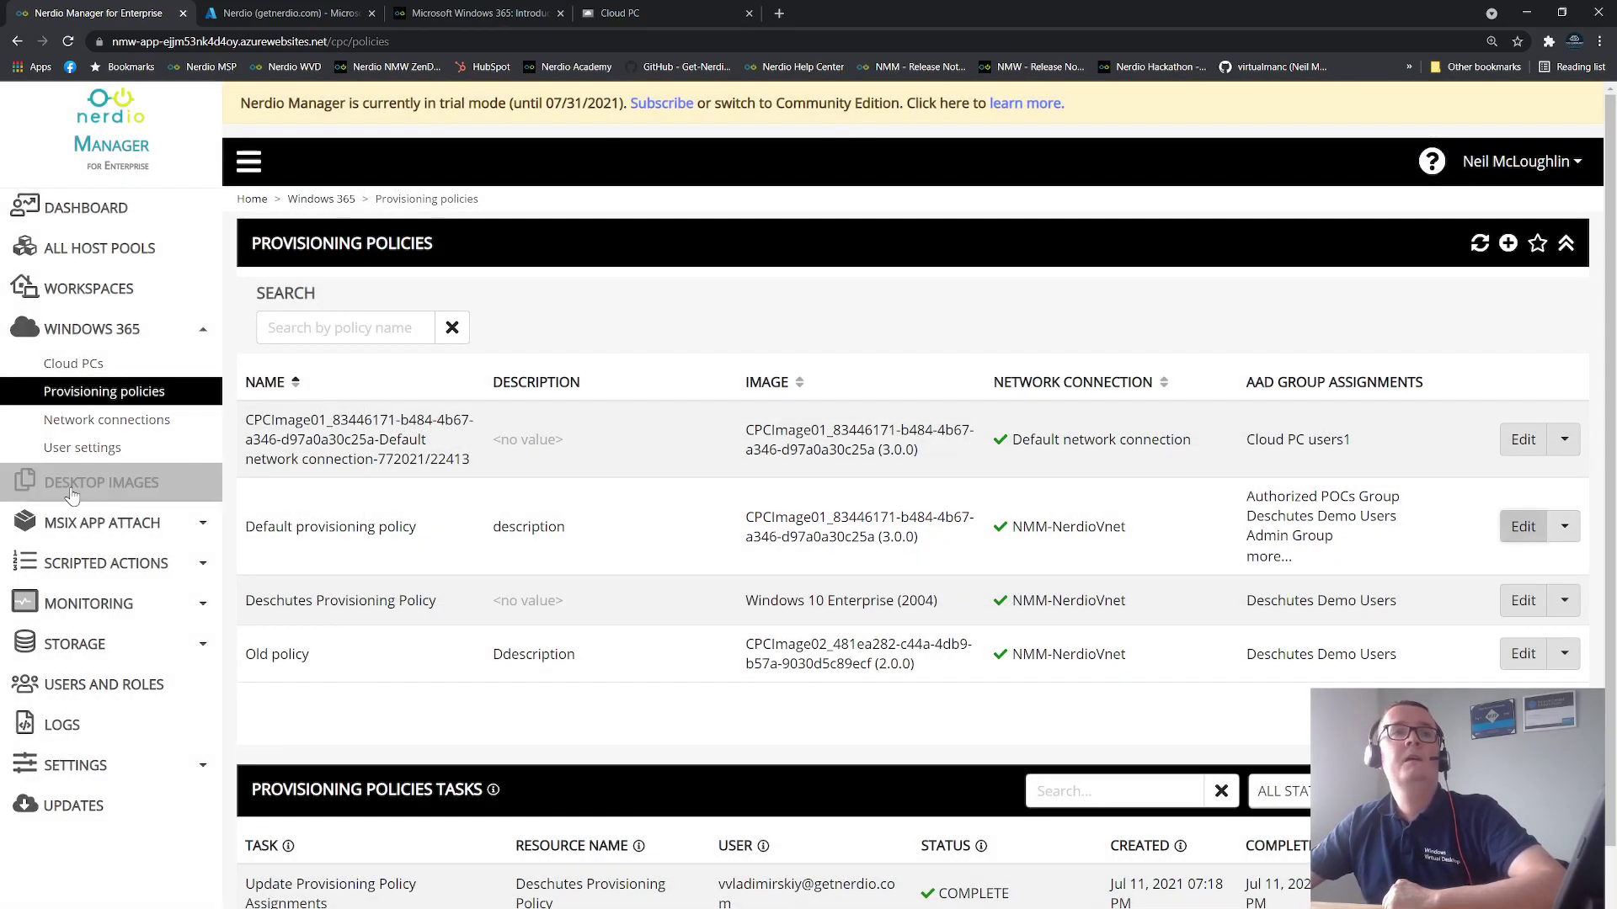
View the Windows 365 network connections and the fields for creating a new connection, then cancel the form.
left_click(101, 419)
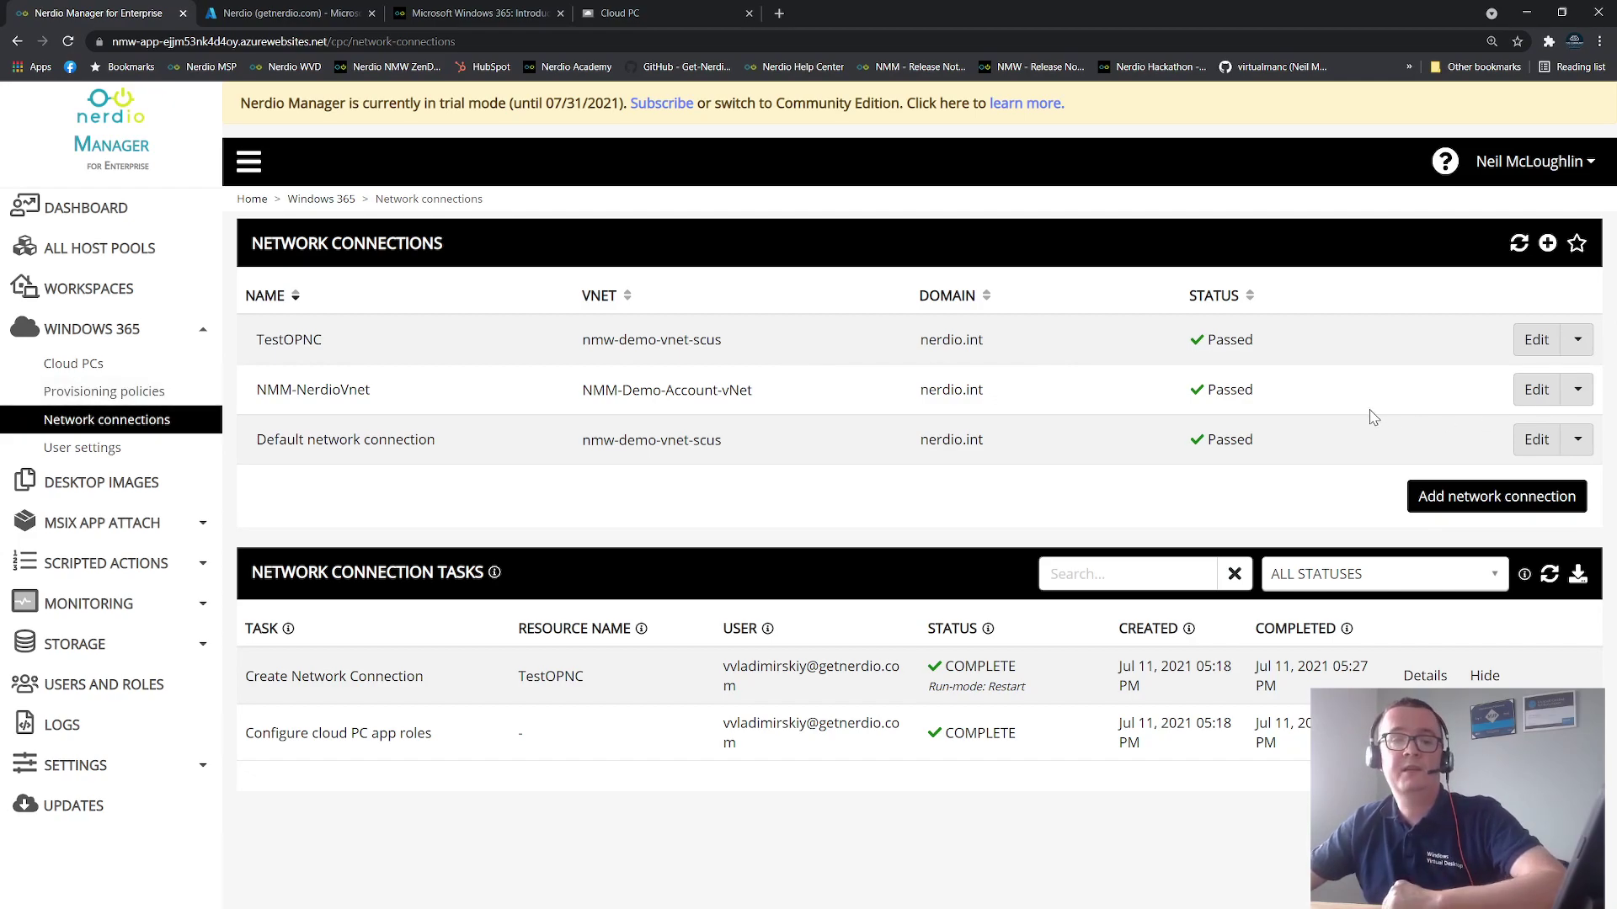
left_click(1434, 505)
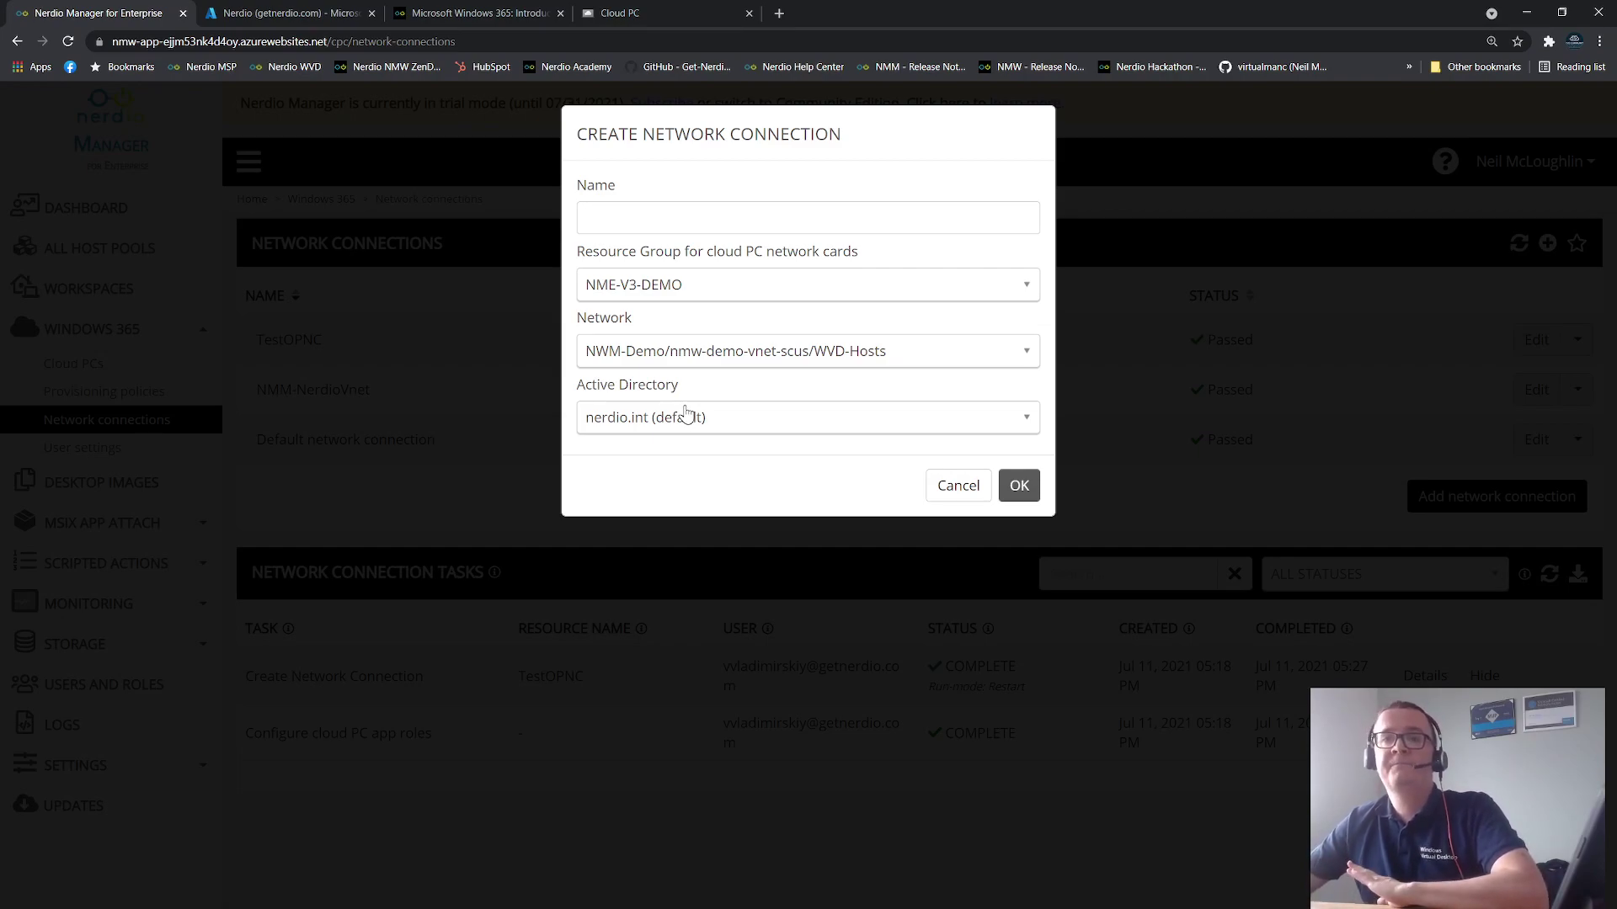
left_click(963, 487)
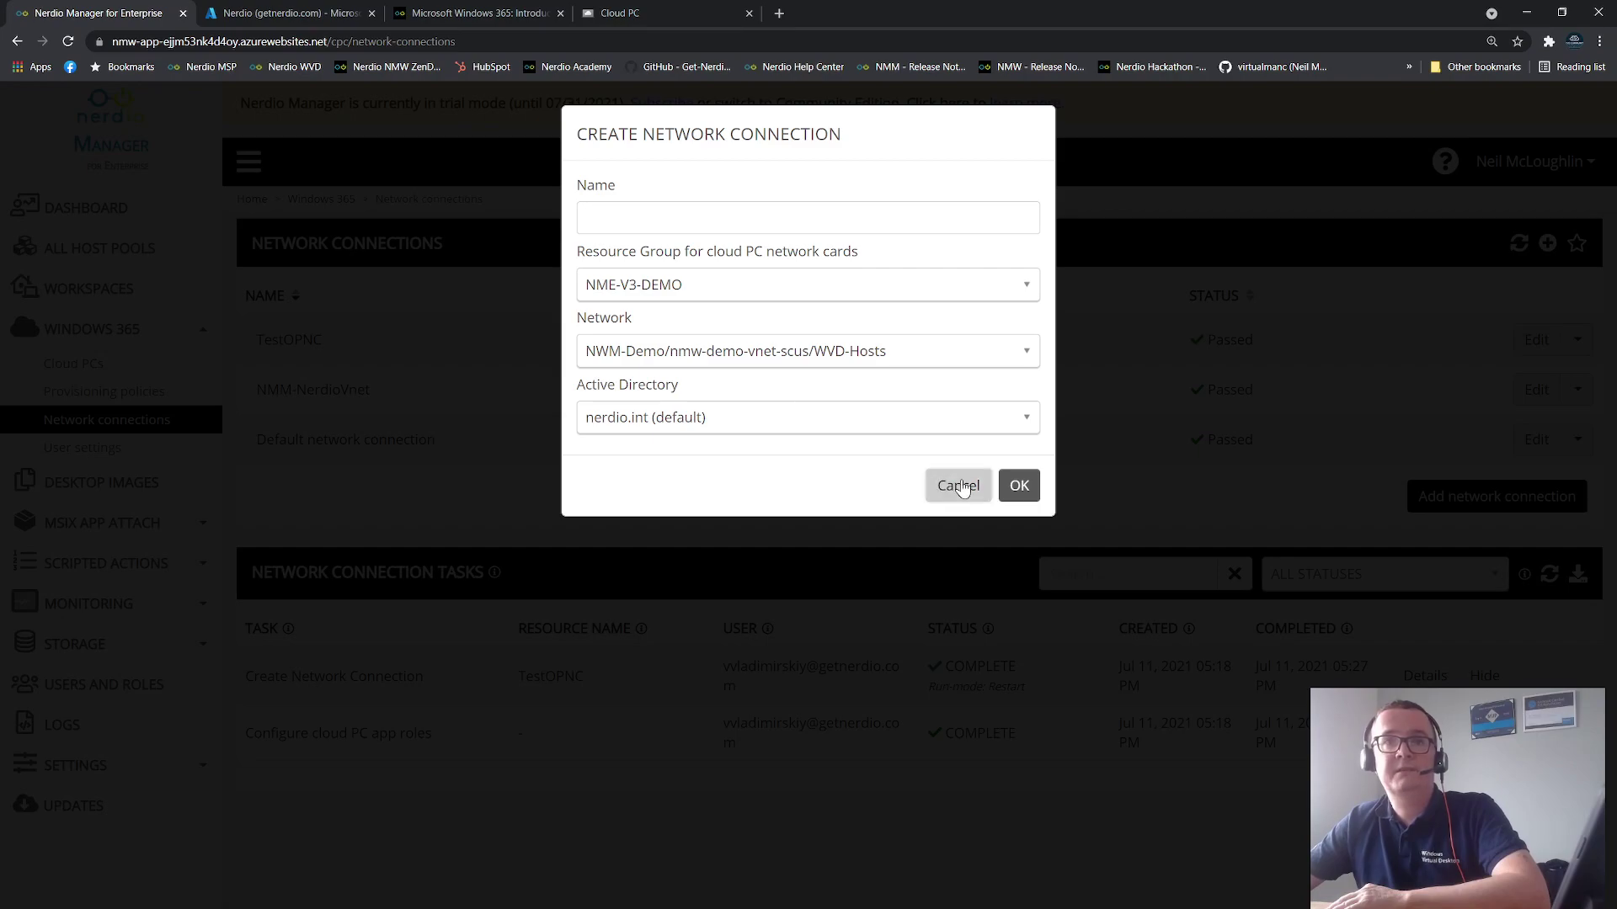
Open the Windows 365 user settings and review the existing entry's local admin option and group assignments without saving.
left_click(82, 447)
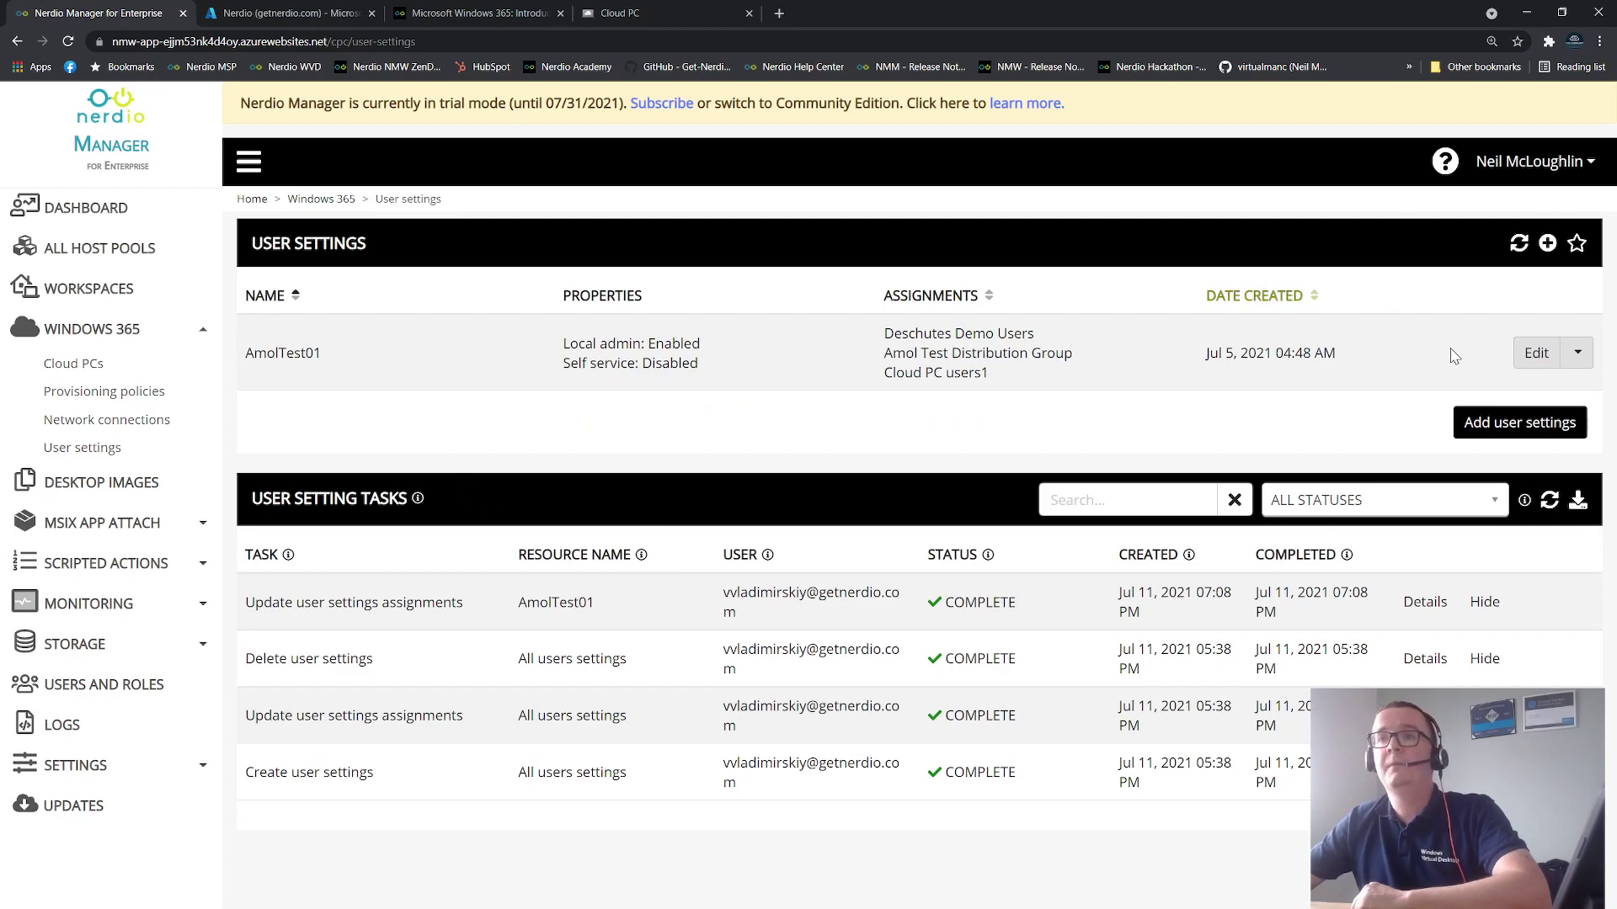
left_click(1536, 353)
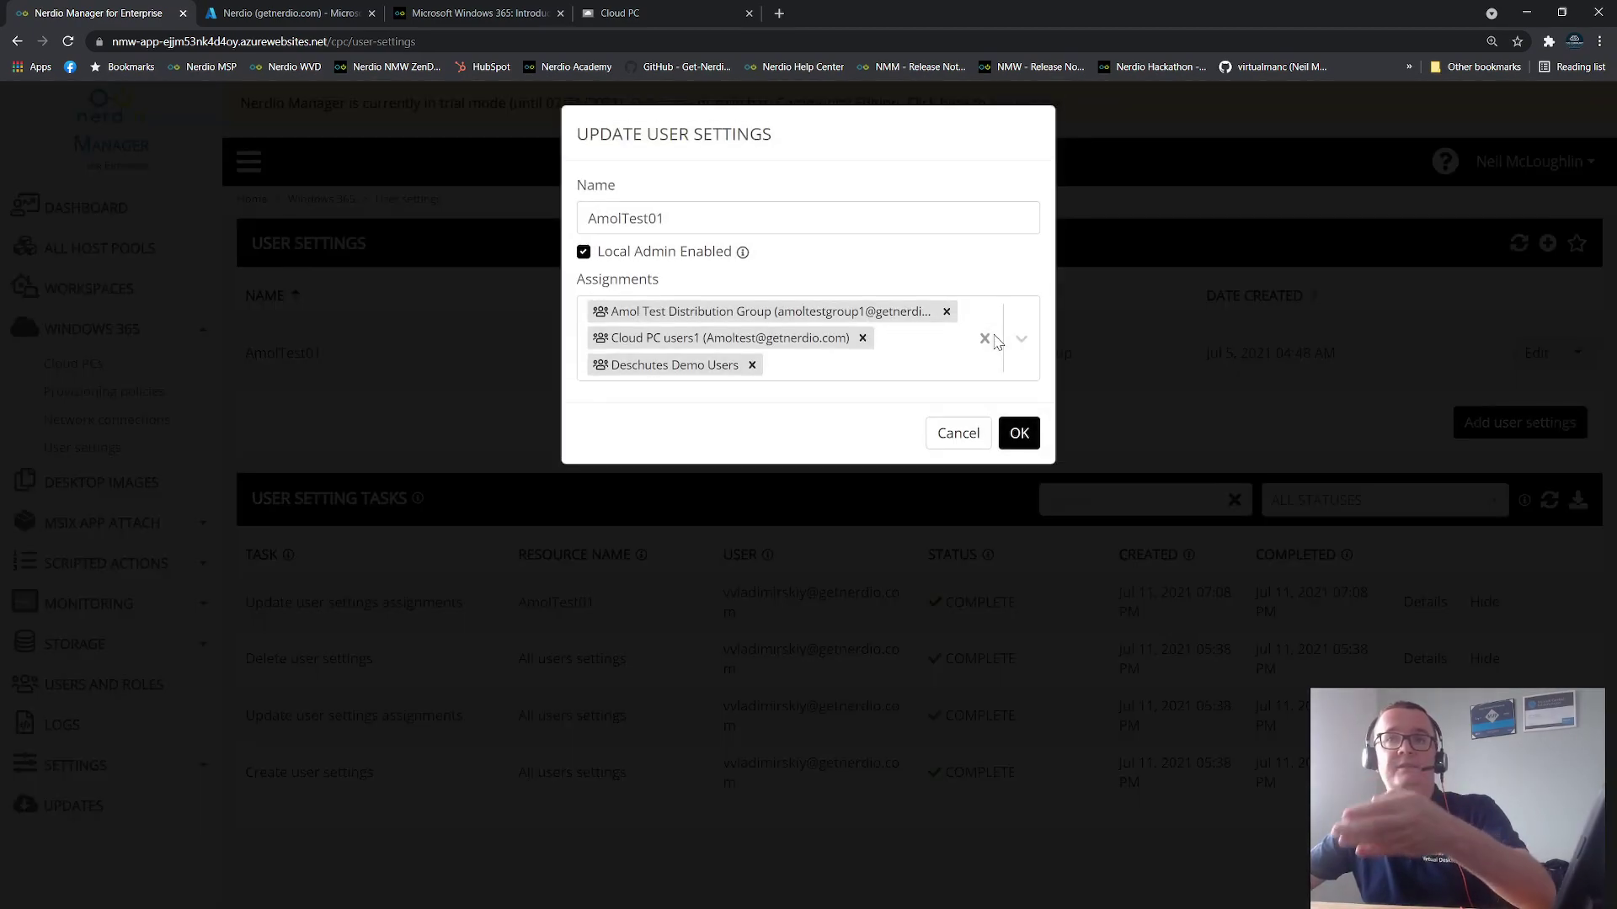
left_click(933, 433)
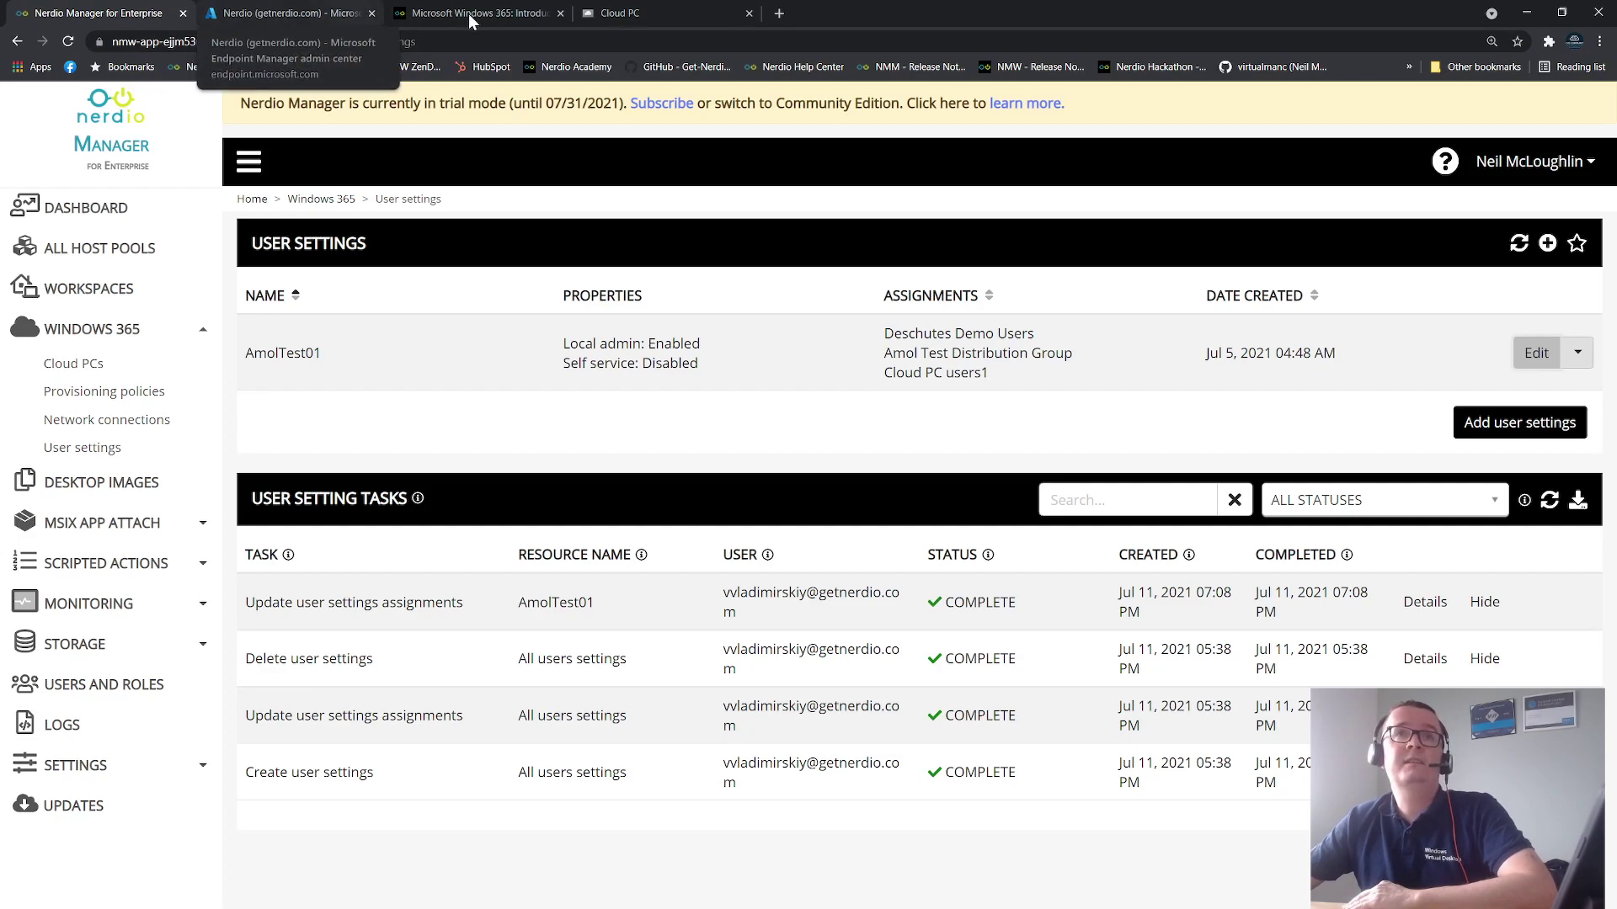
Switch to Microsoft Endpoint Manager and view all cloud PCs and the provisioning policies in the Cloud PC section of Devices.
left_click(271, 10)
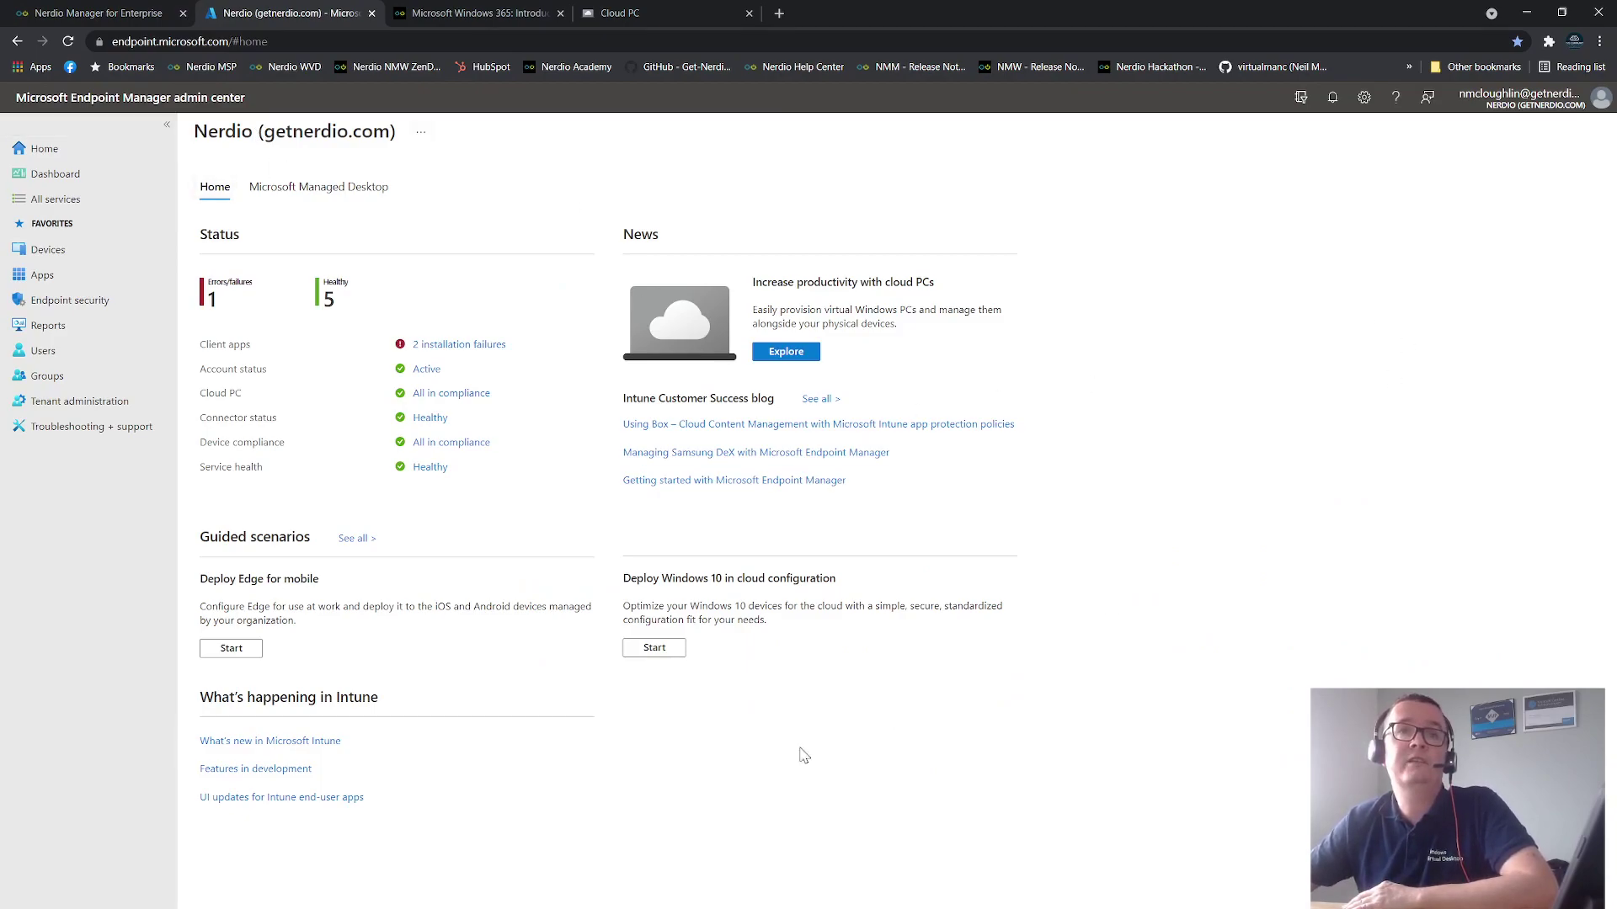
left_click(83, 251)
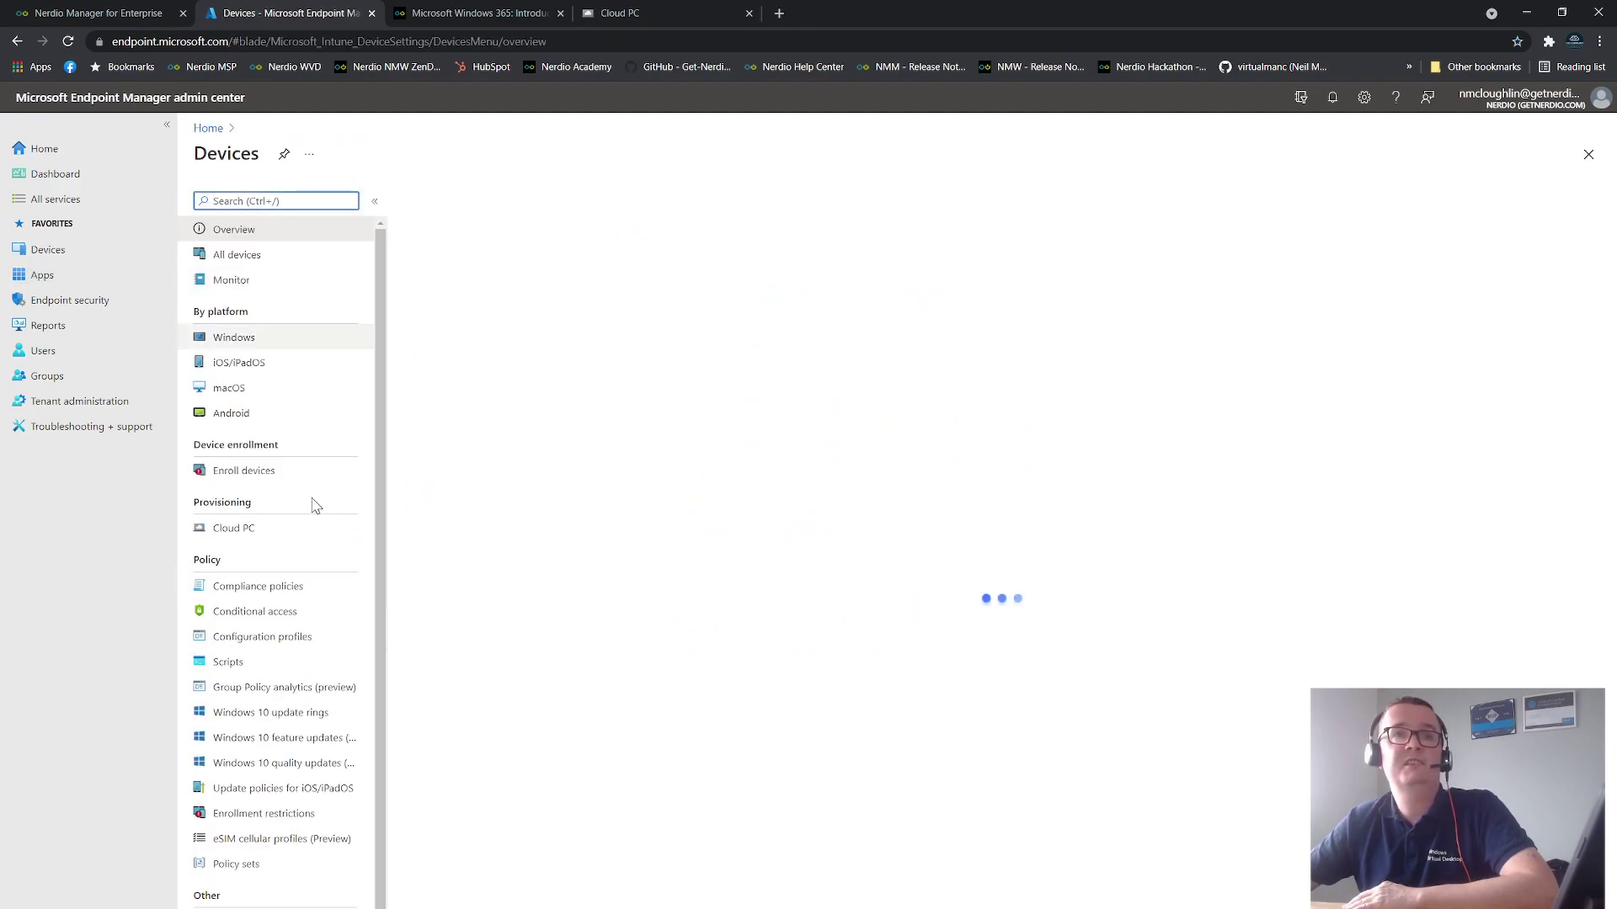
left_click(257, 528)
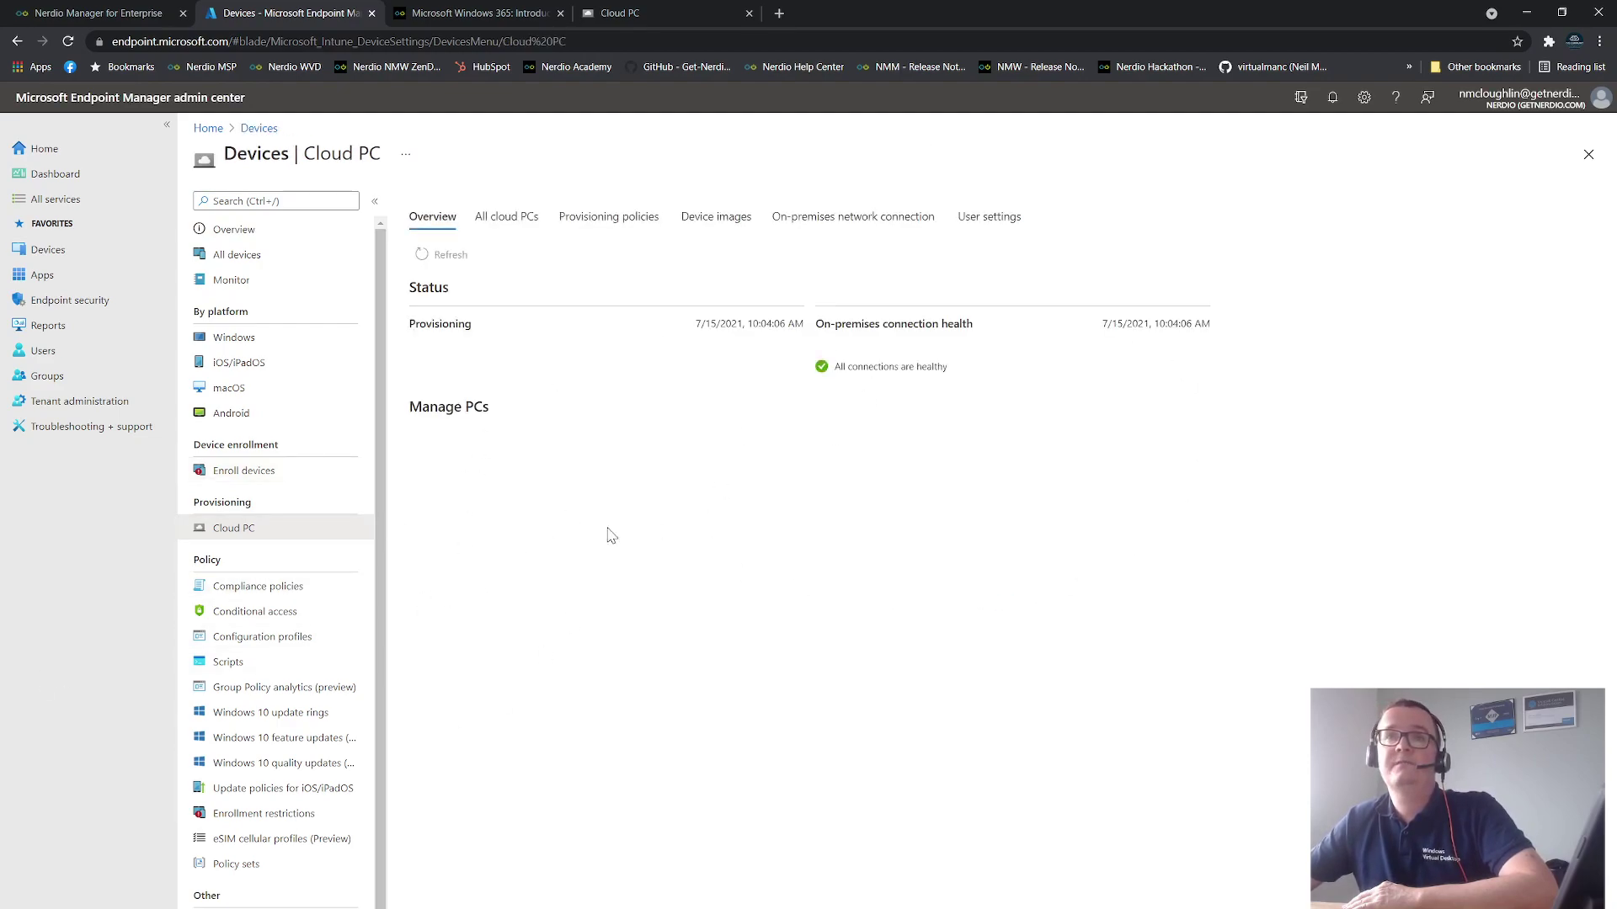
left_click(532, 219)
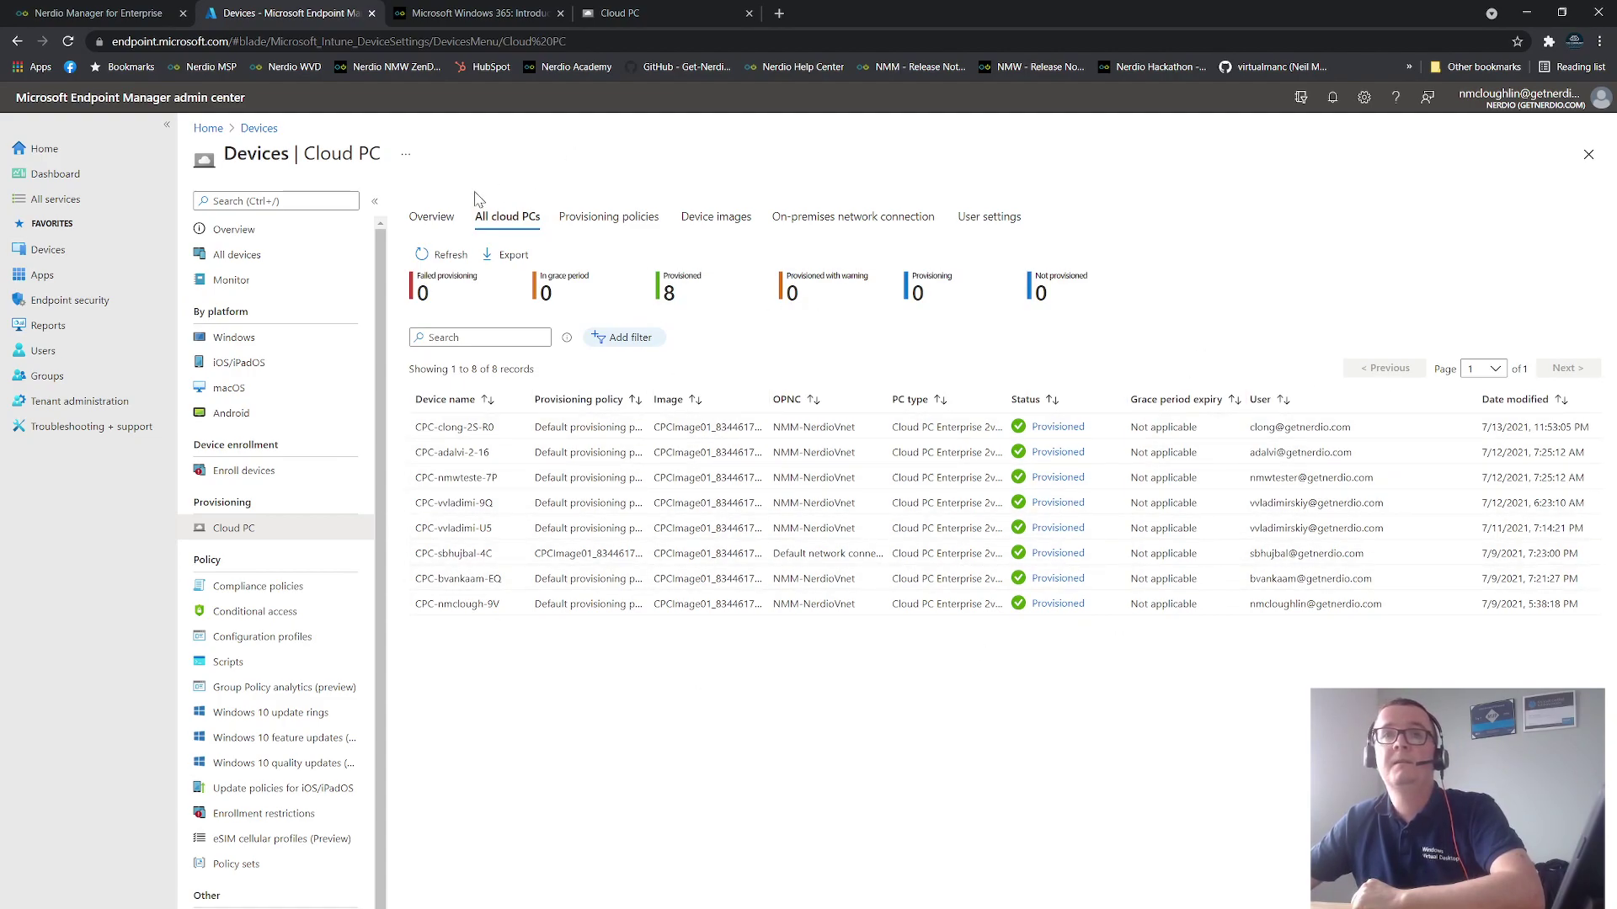
left_click(604, 219)
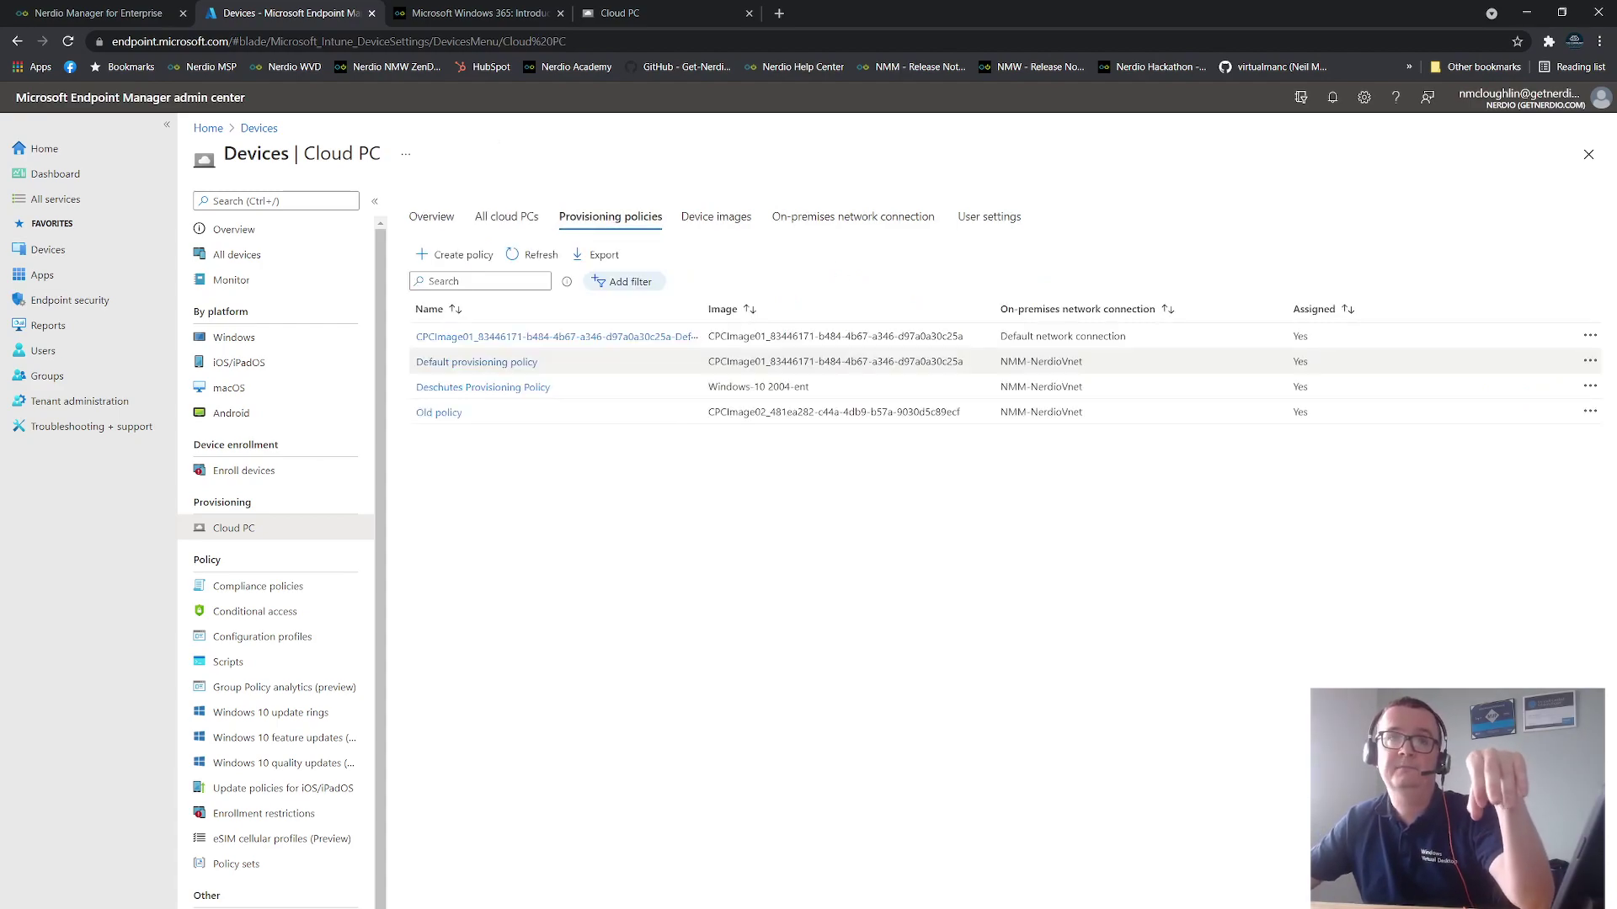
View the device images and the fields required to add a new image, closing the form without adding one.
left_click(703, 219)
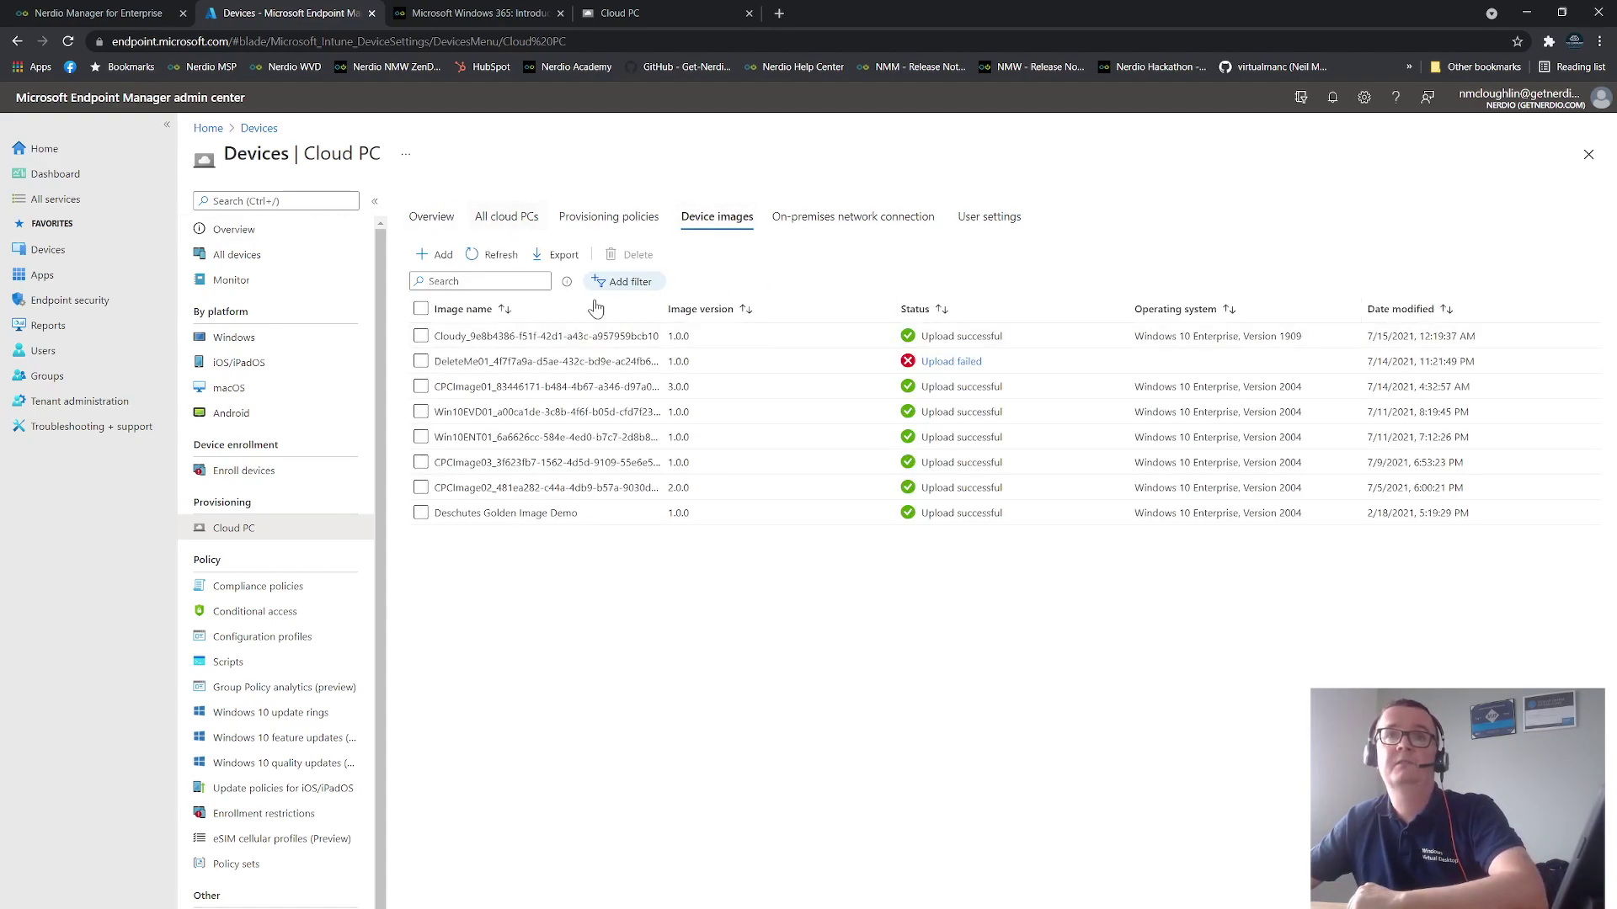
left_click(436, 261)
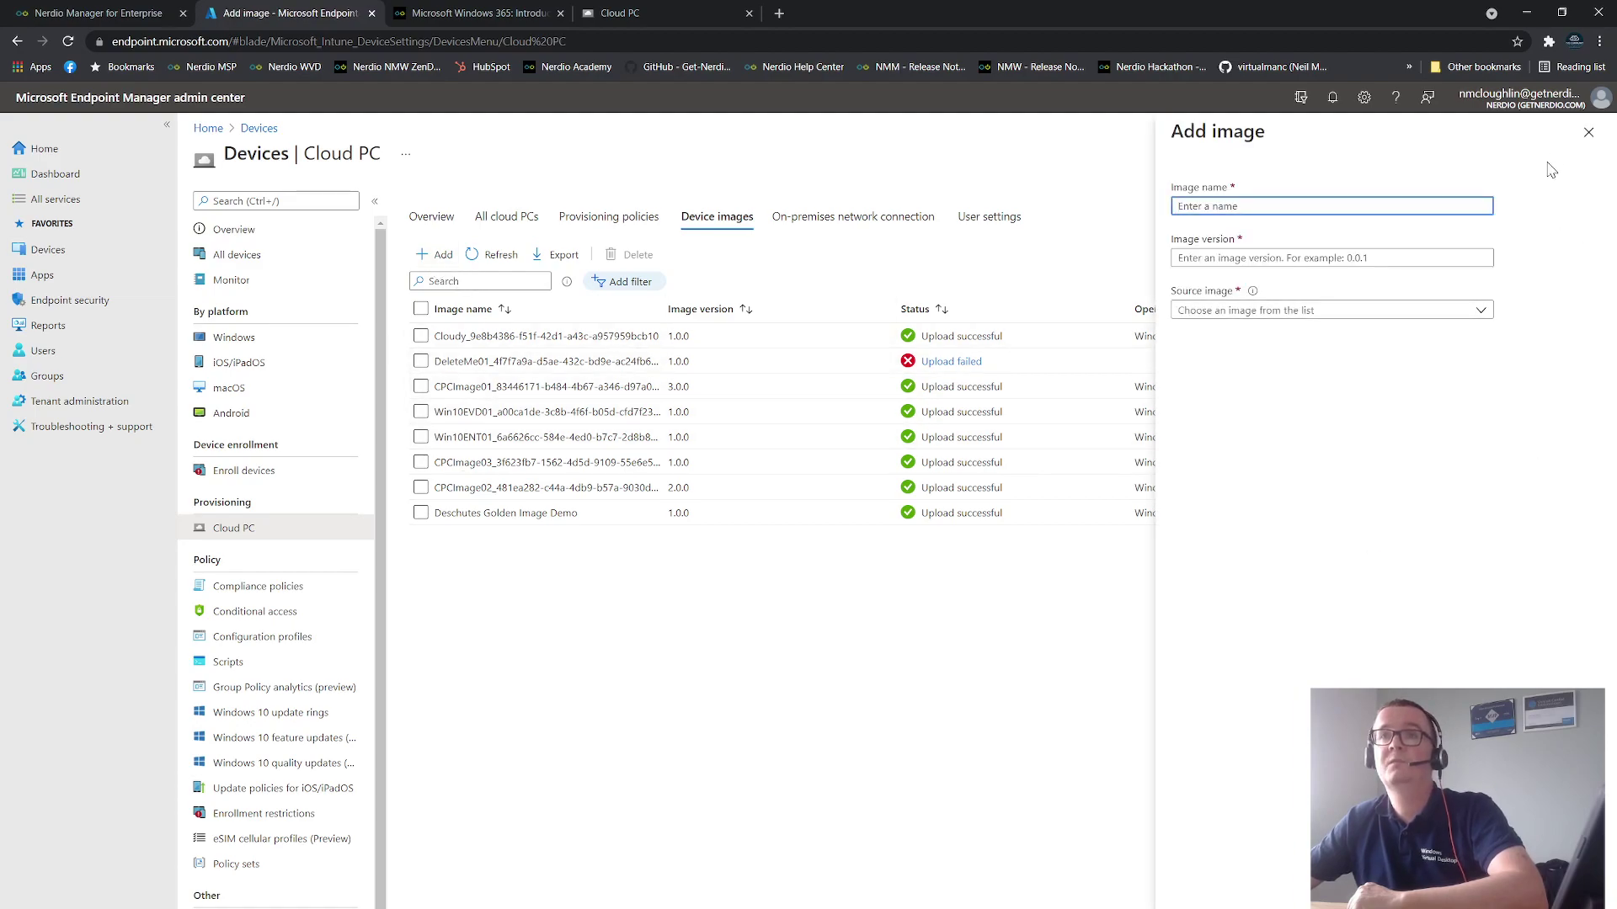
left_click(1588, 133)
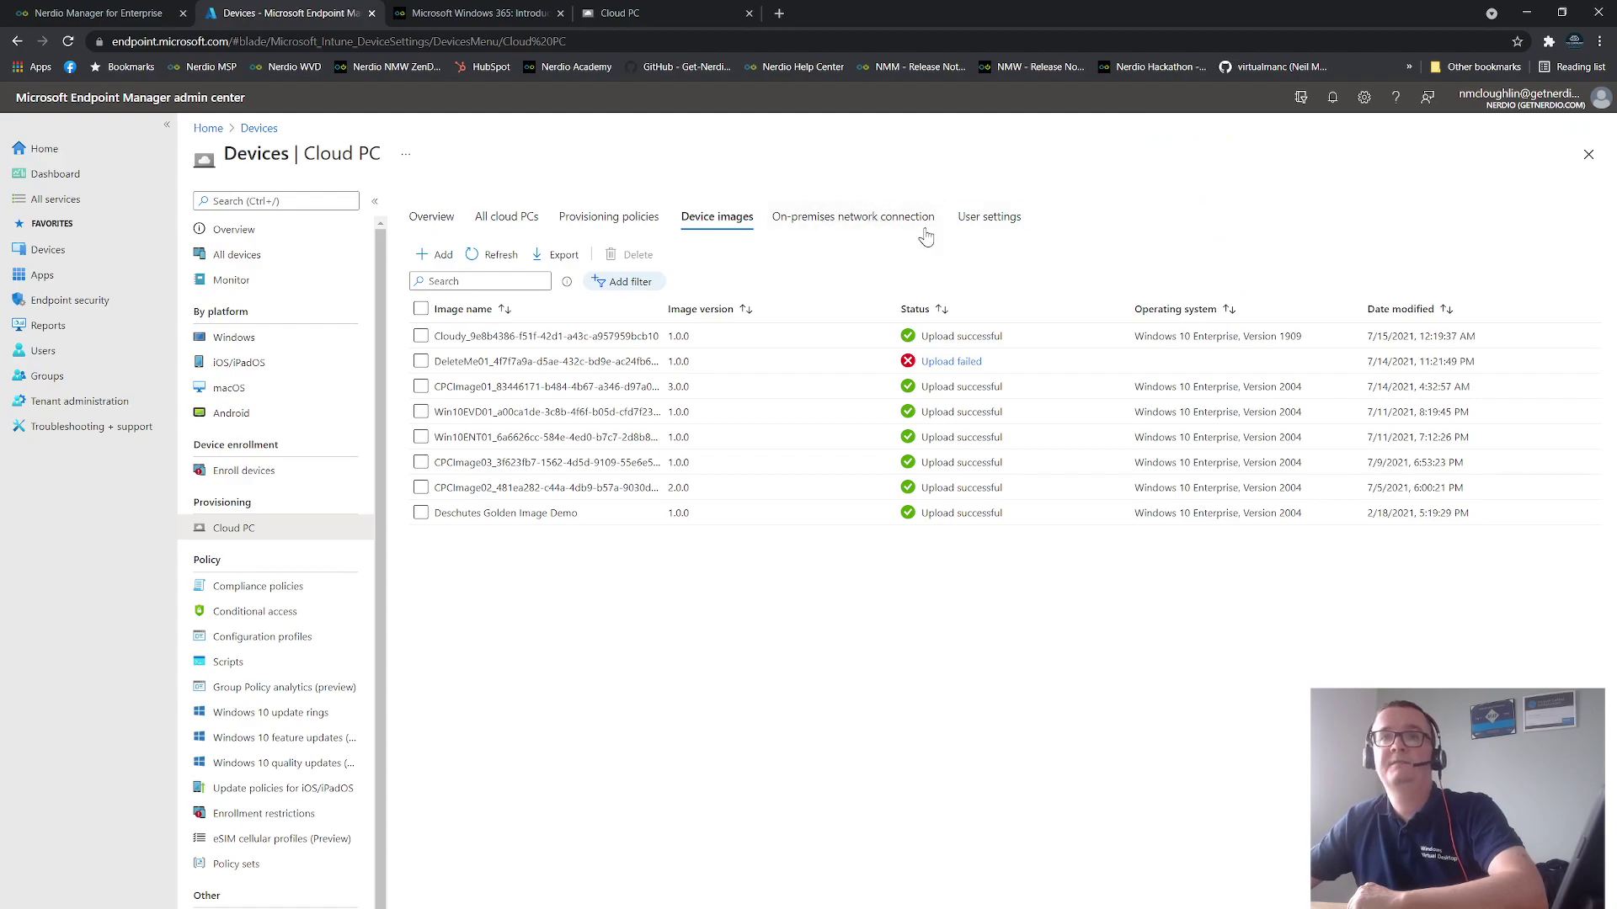
View the Cloud PC user settings and the on-premises network connections in Endpoint Manager.
left_click(966, 216)
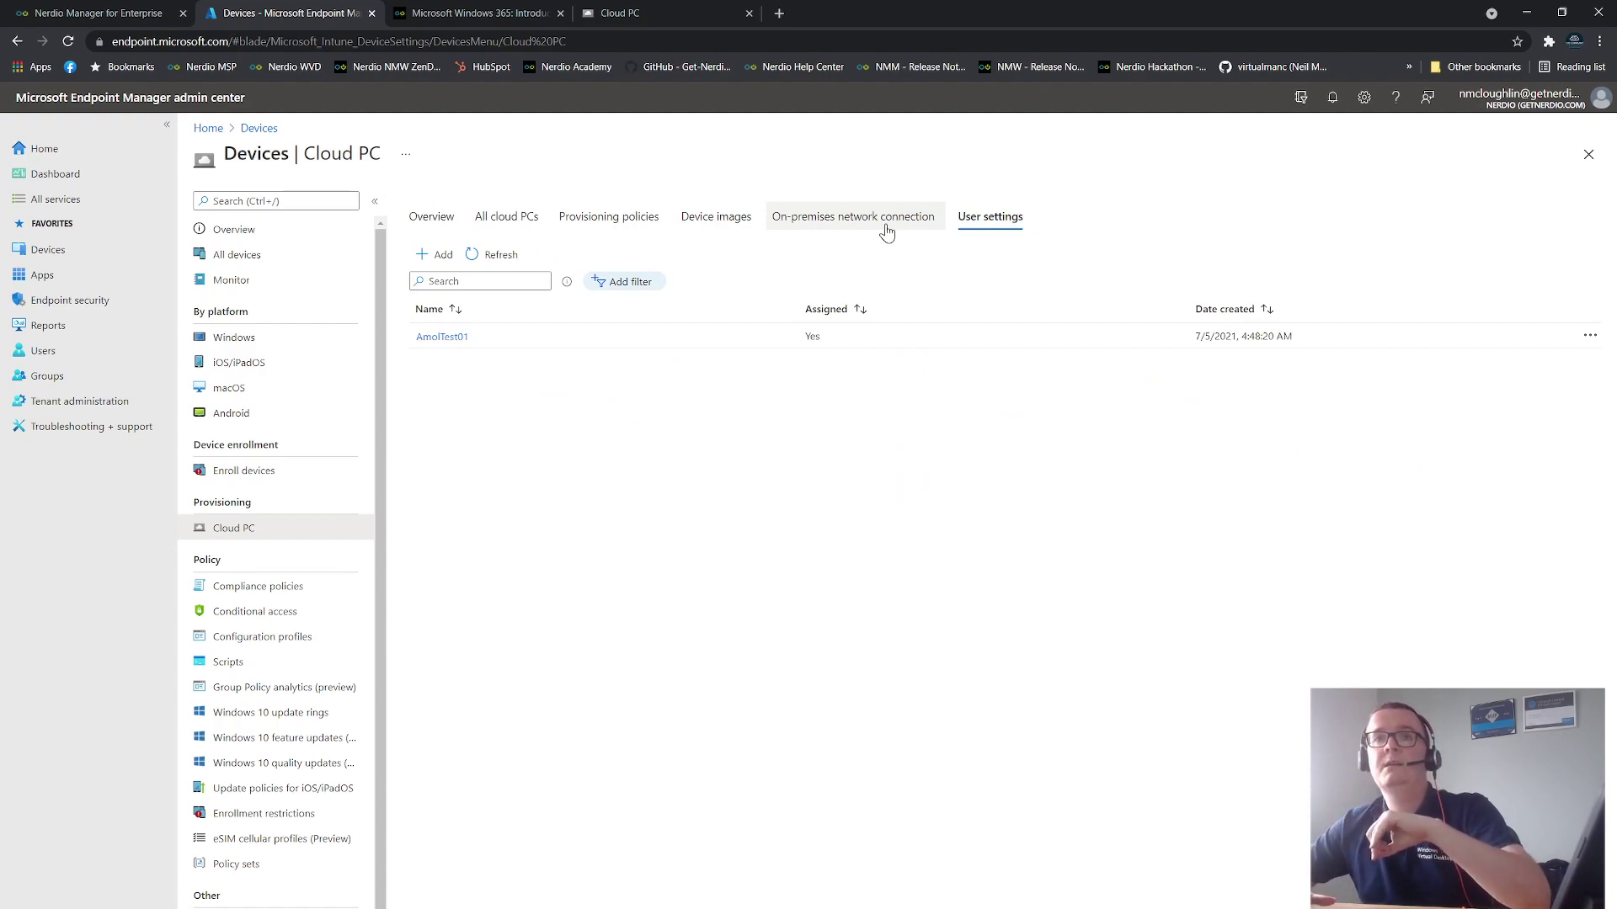
left_click(886, 229)
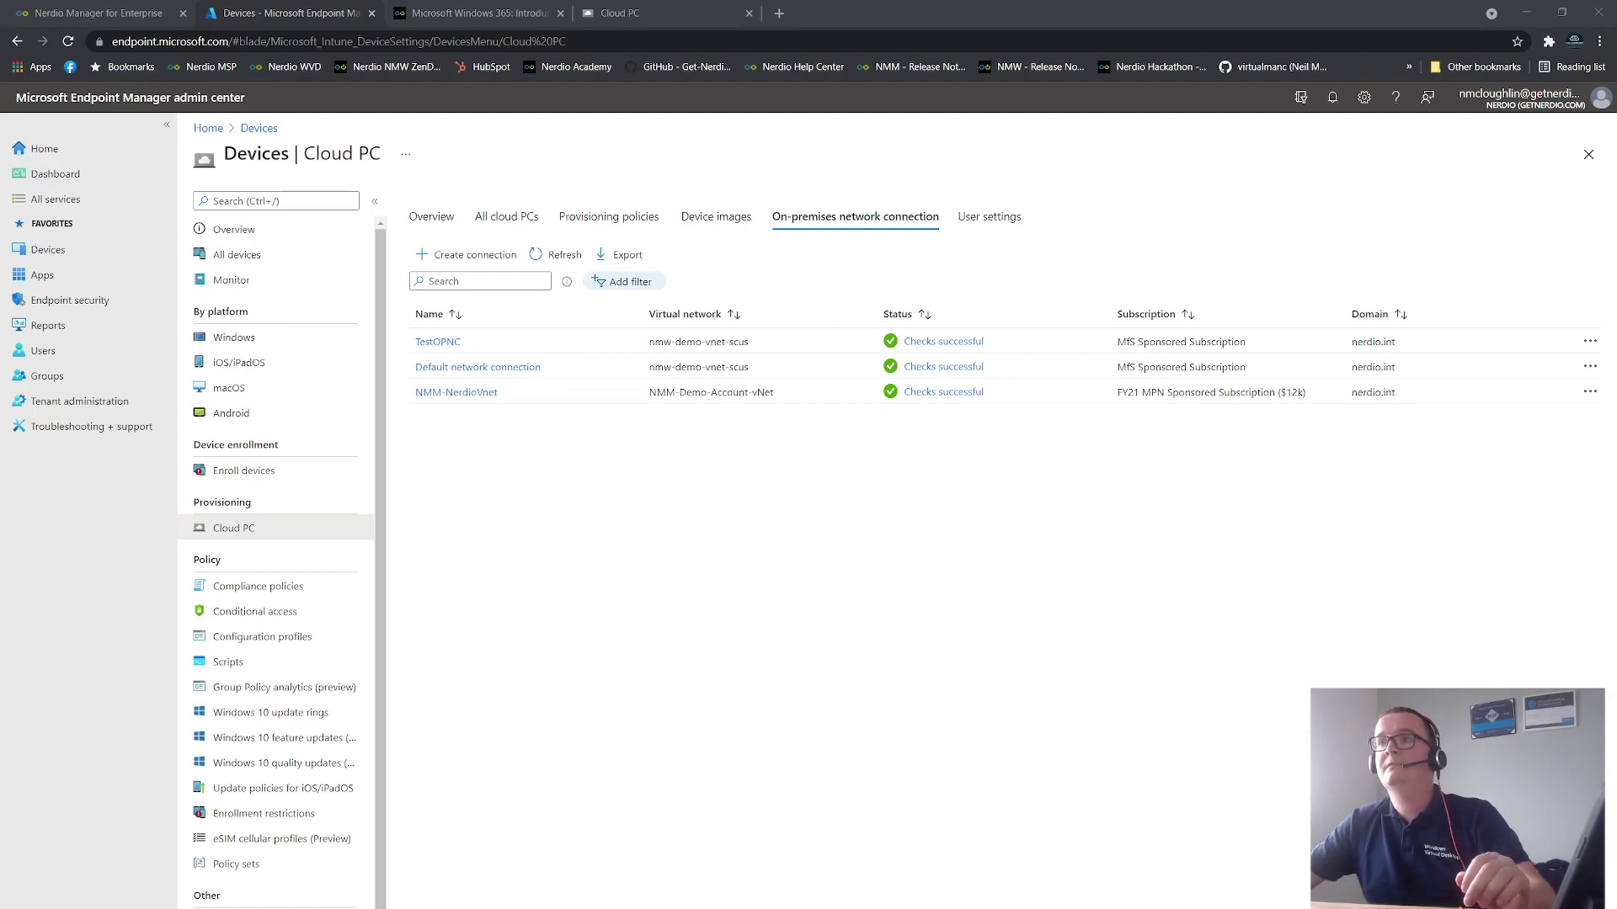
Bring up the Remote Desktop client maximised and set the Cloud PC Enterprise display configuration to Single display.
left_click_drag(0, 31, 762, 31)
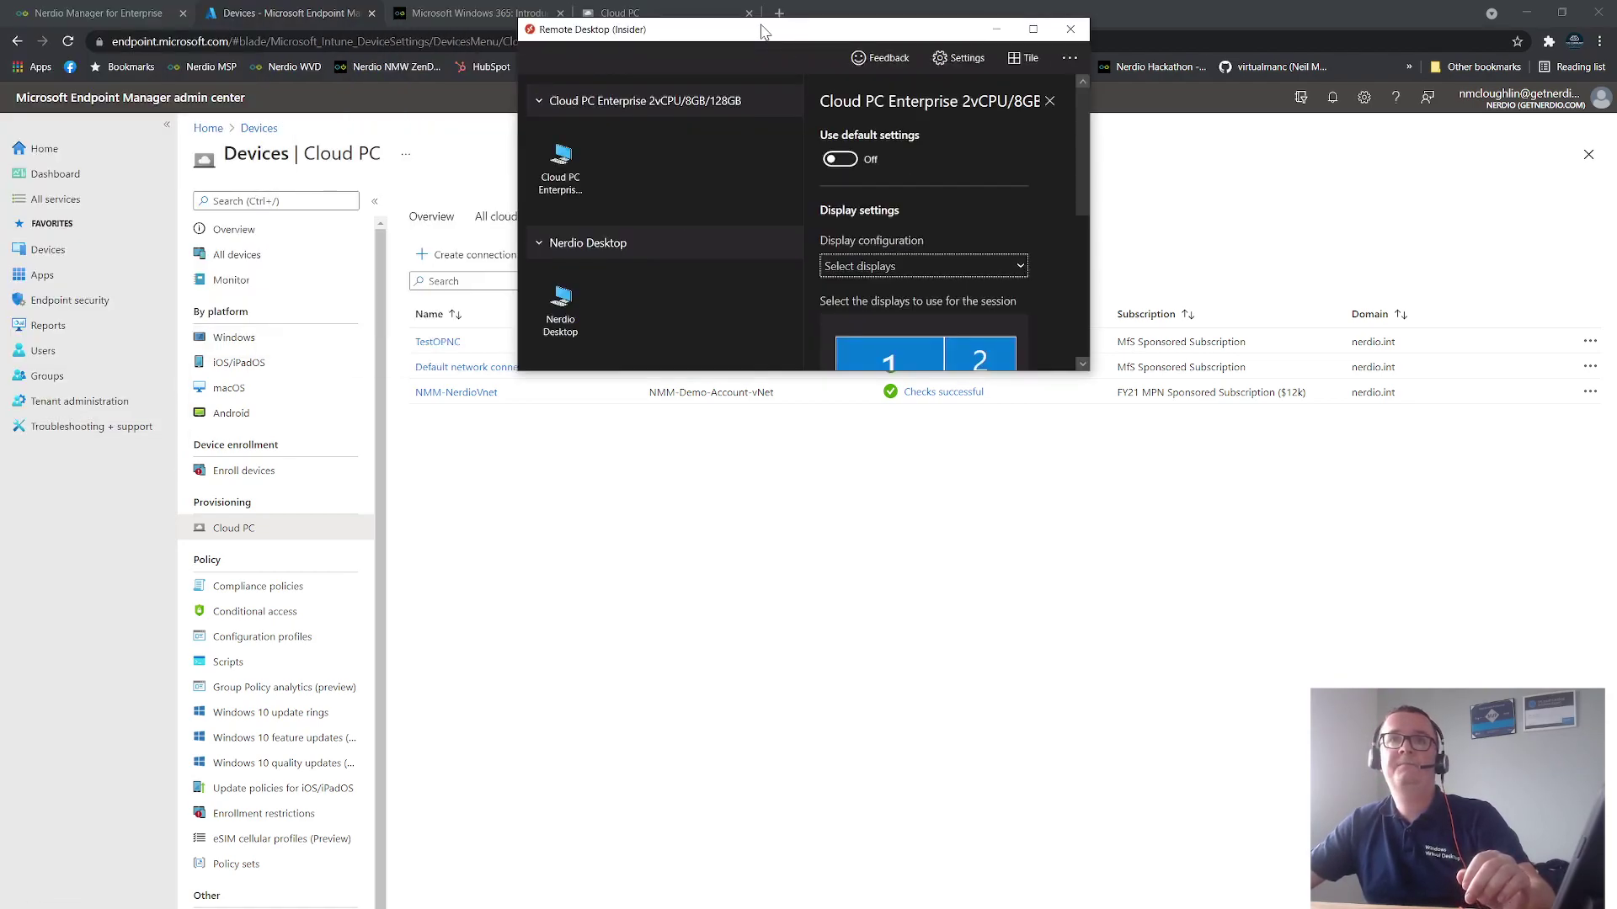
double_click(763, 30)
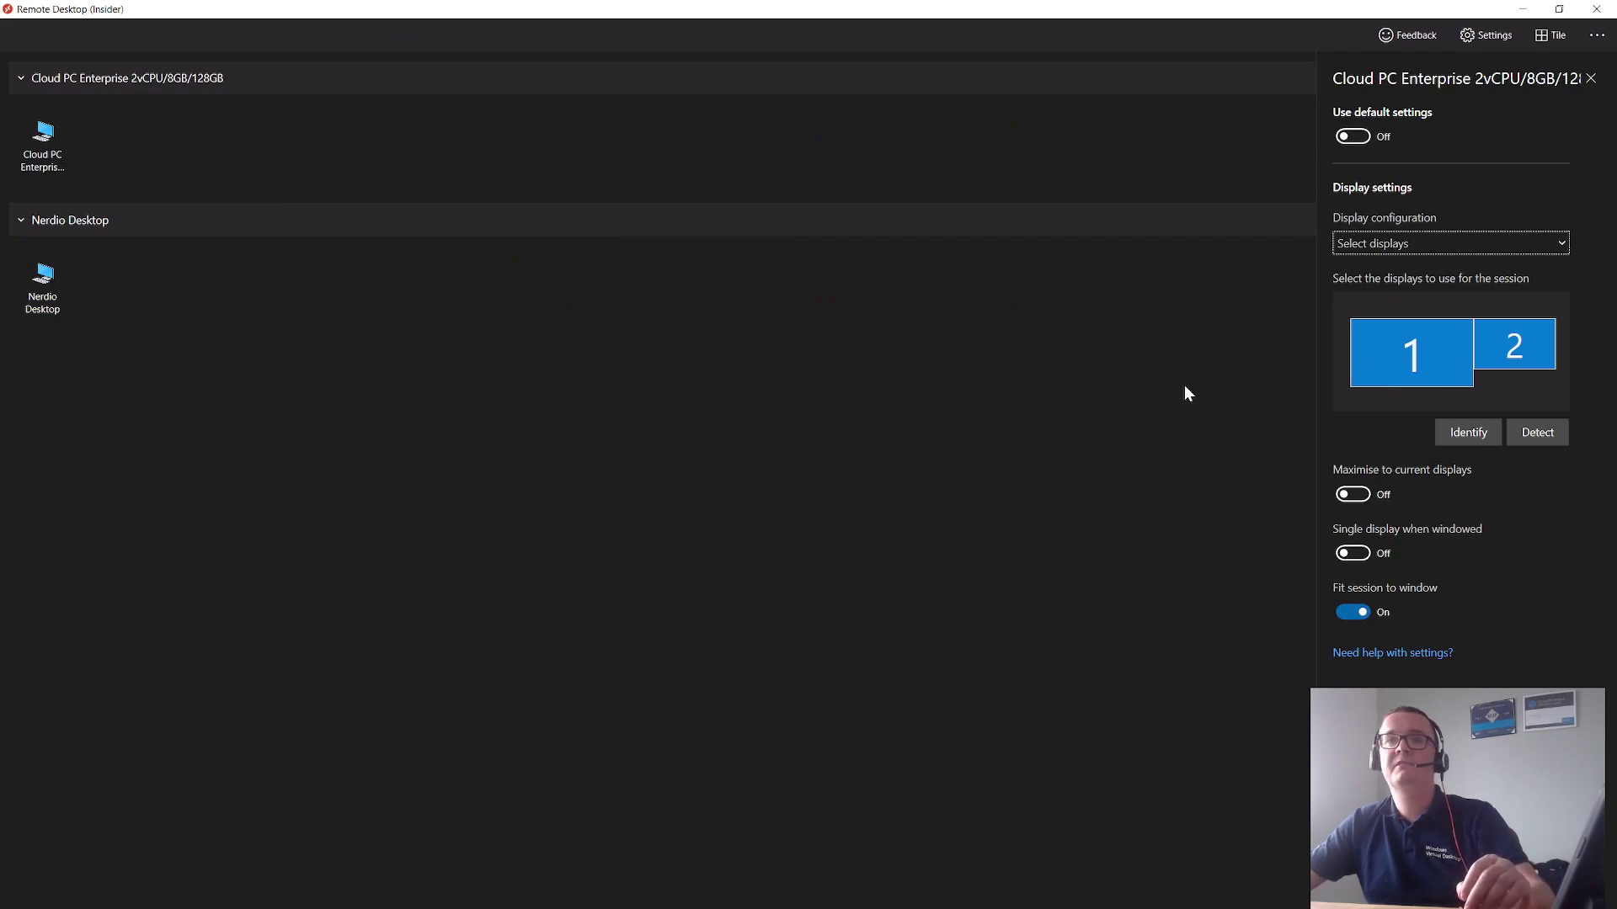
left_click(1418, 234)
left_click(1392, 289)
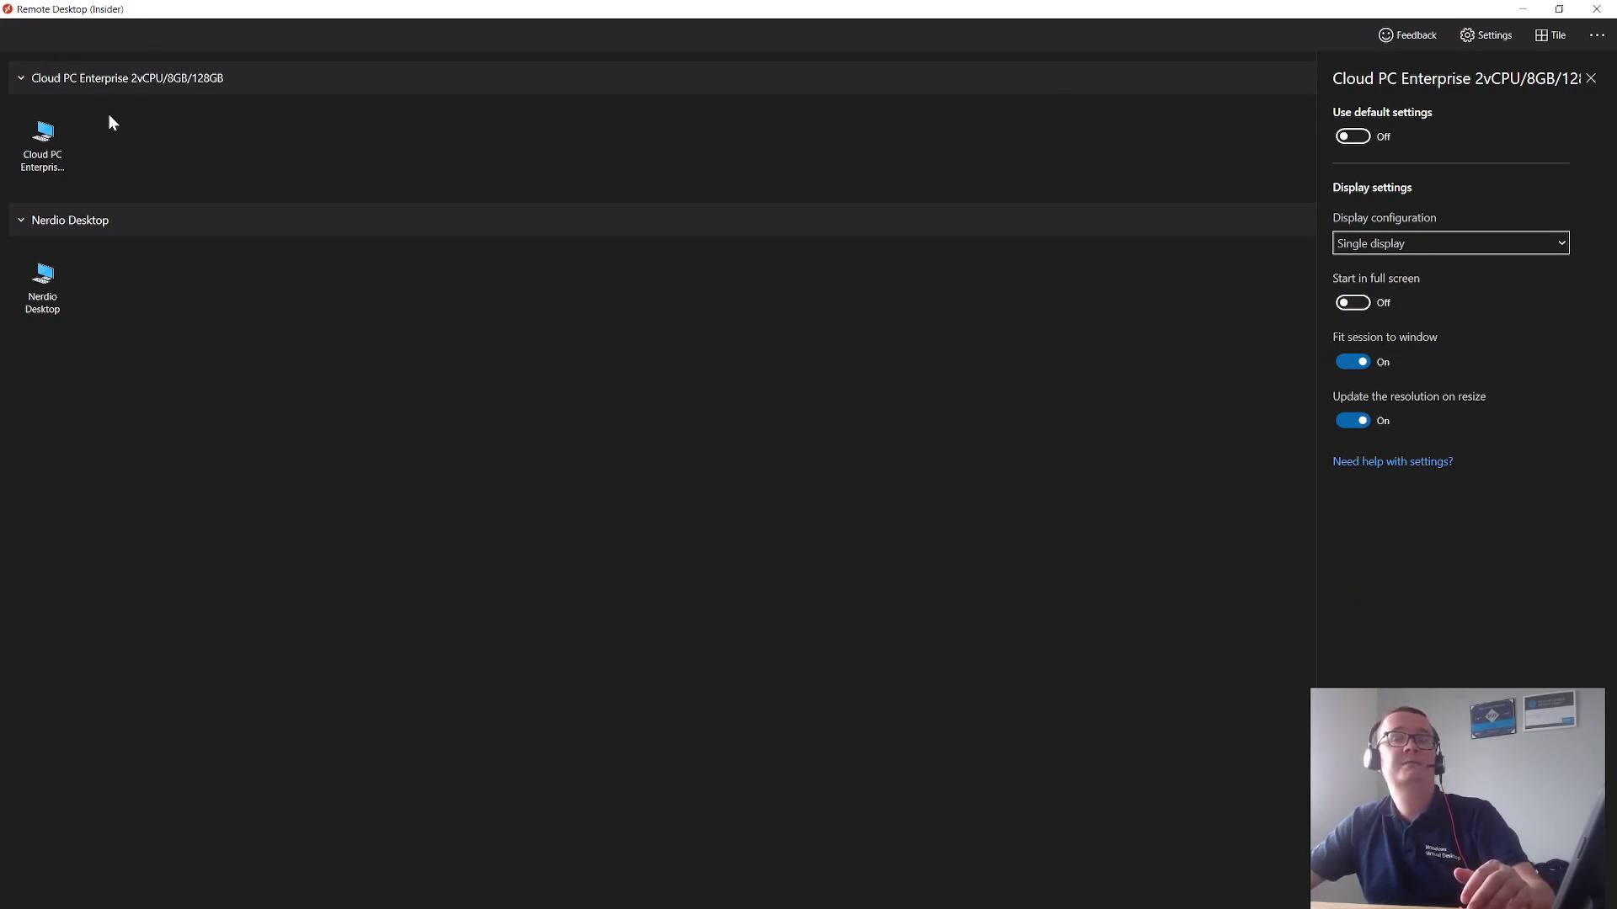
Connect to the Cloud PC Enterprise 2vCPU/8GB/128GB desktop with the account password and dismiss the Office verification code prompt.
left_click(44, 148)
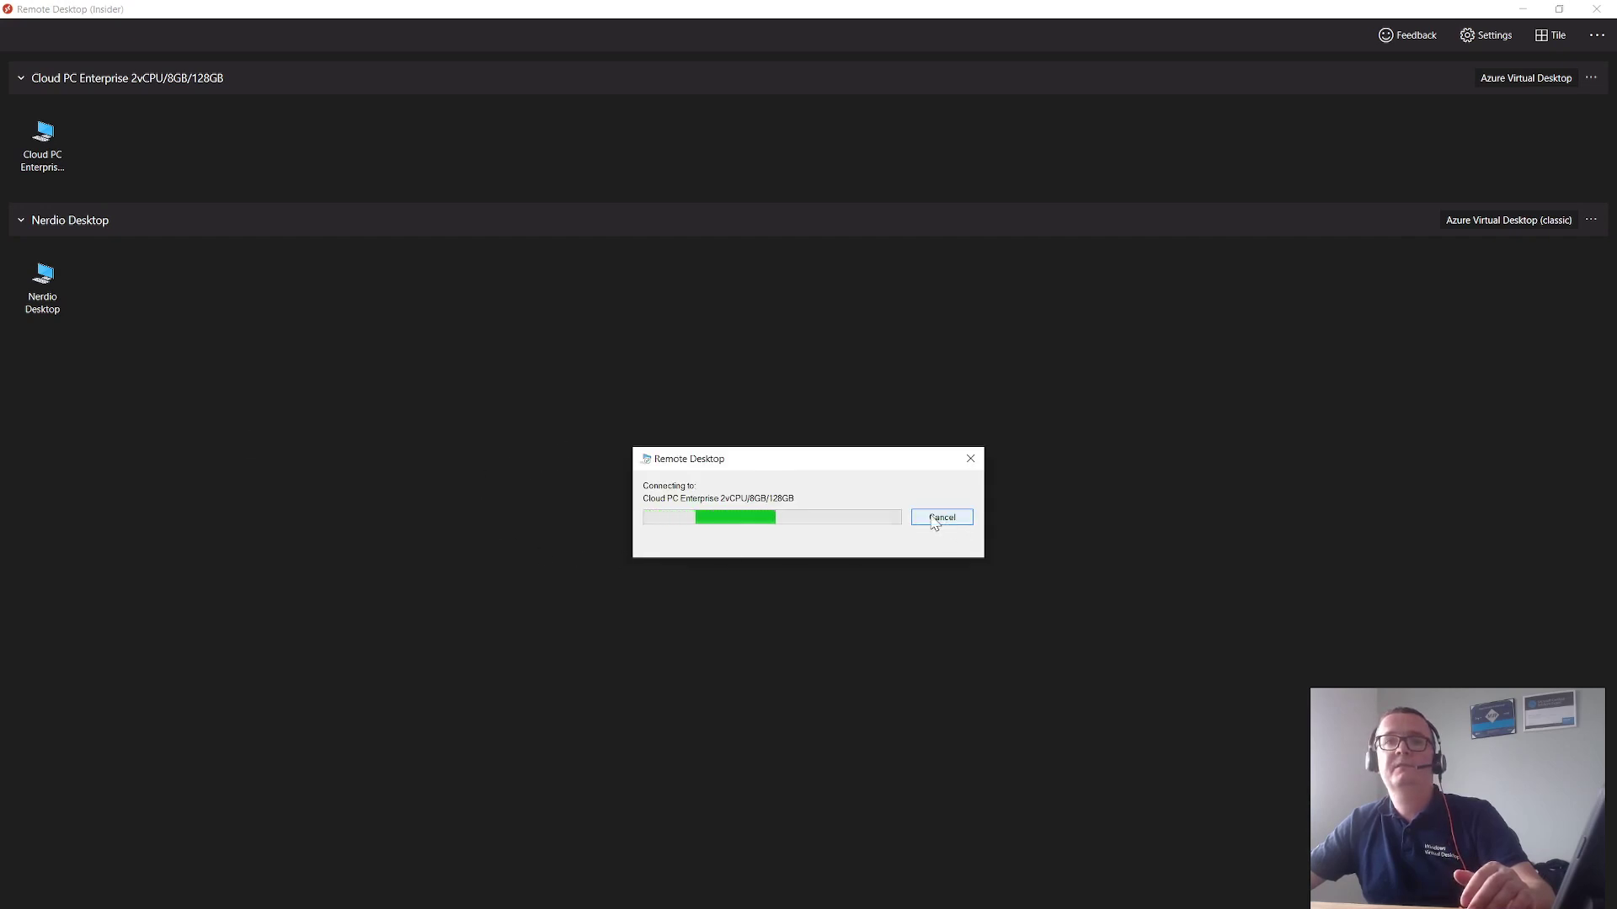
left_click(934, 518)
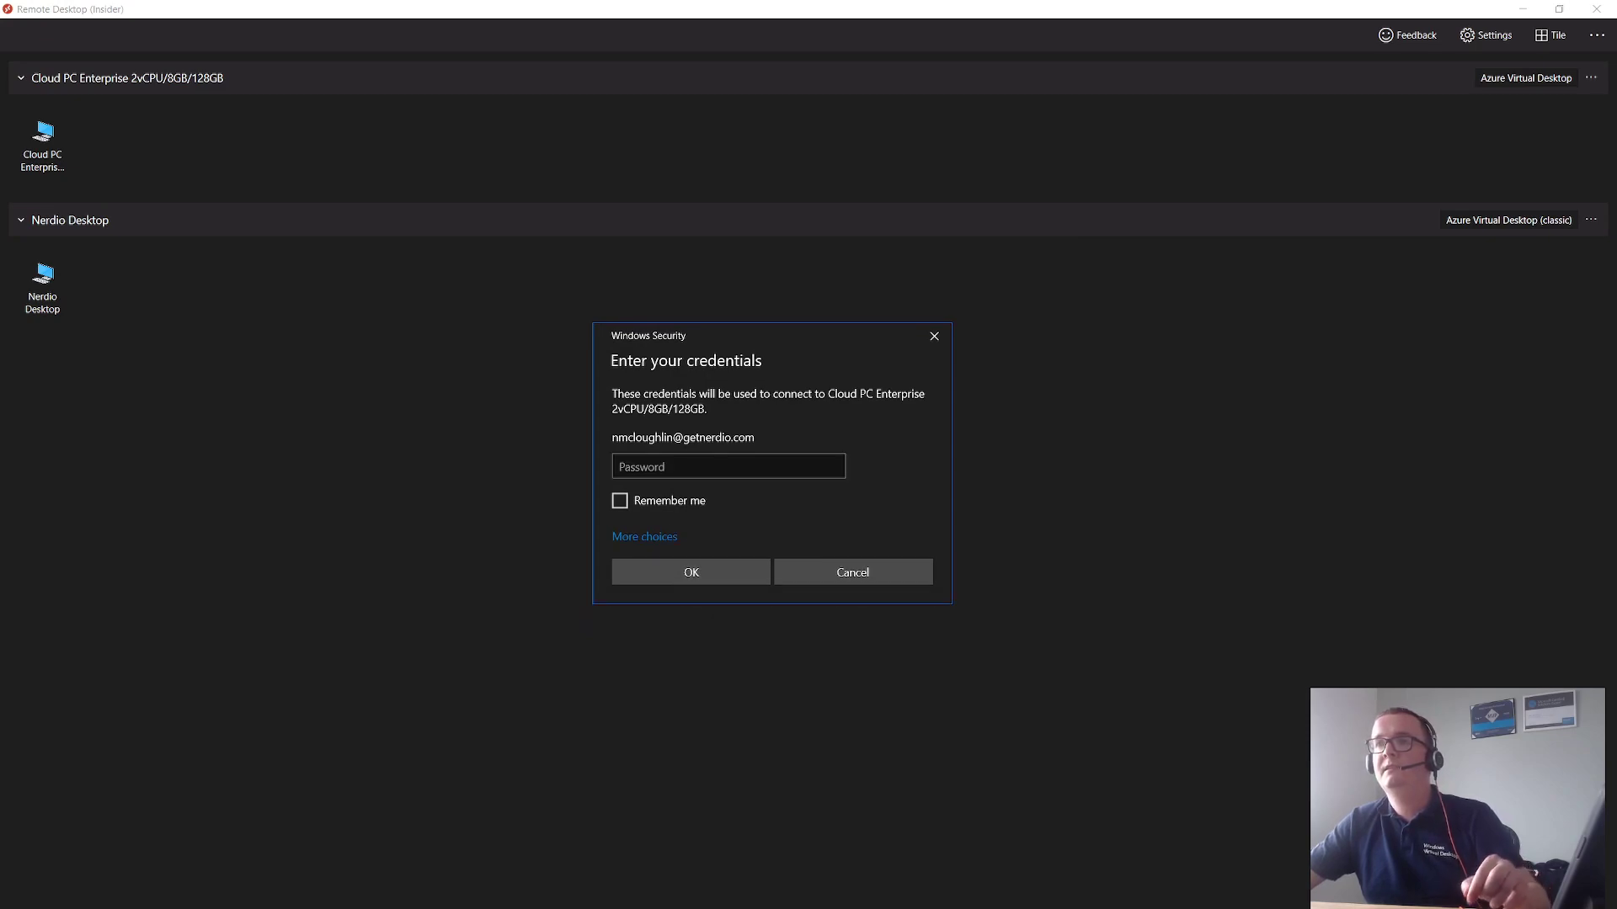
left_click(712, 445)
key("ctrl+v")
key("Return")
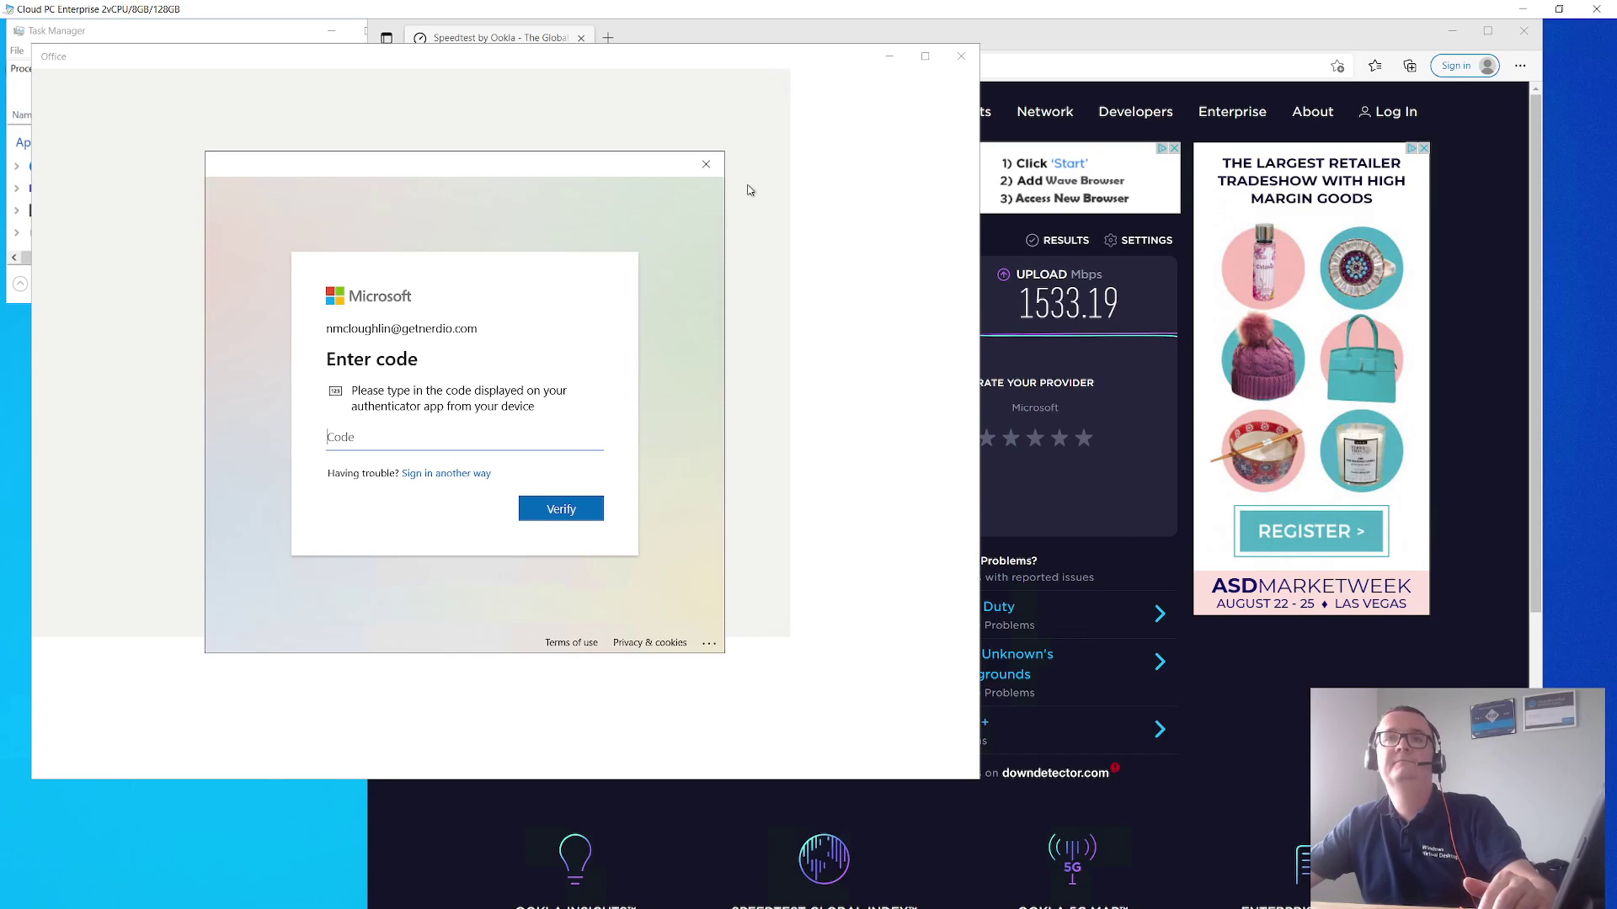
left_click(706, 164)
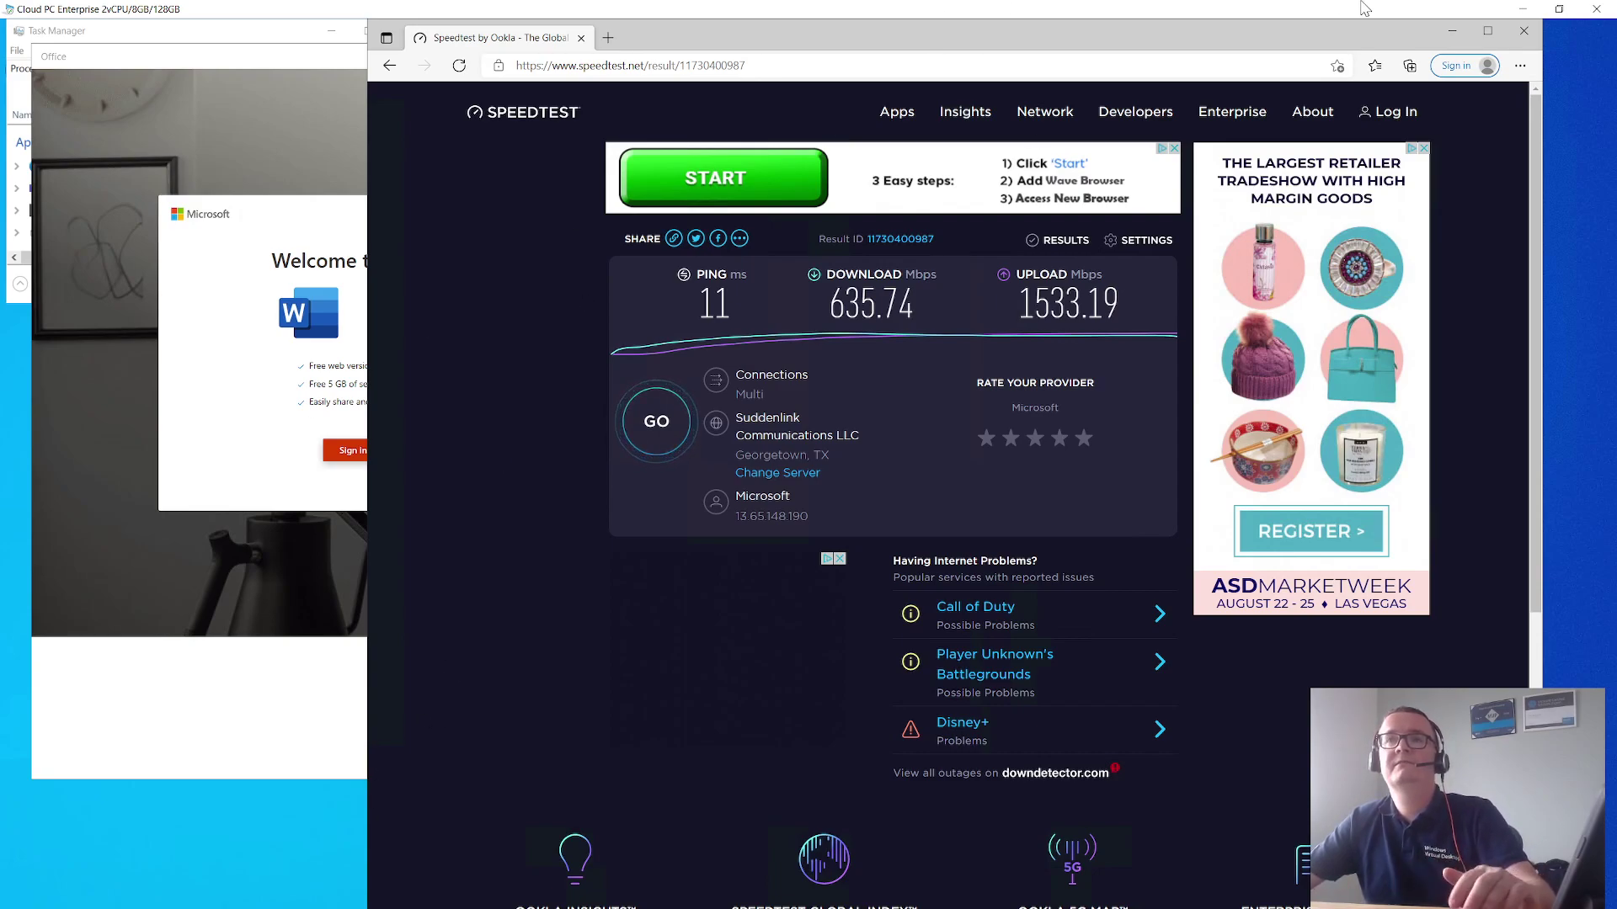
Minimise the cloud PC session and the Remote Desktop client, and switch to the Cloud PC web portal.
left_click(1516, 10)
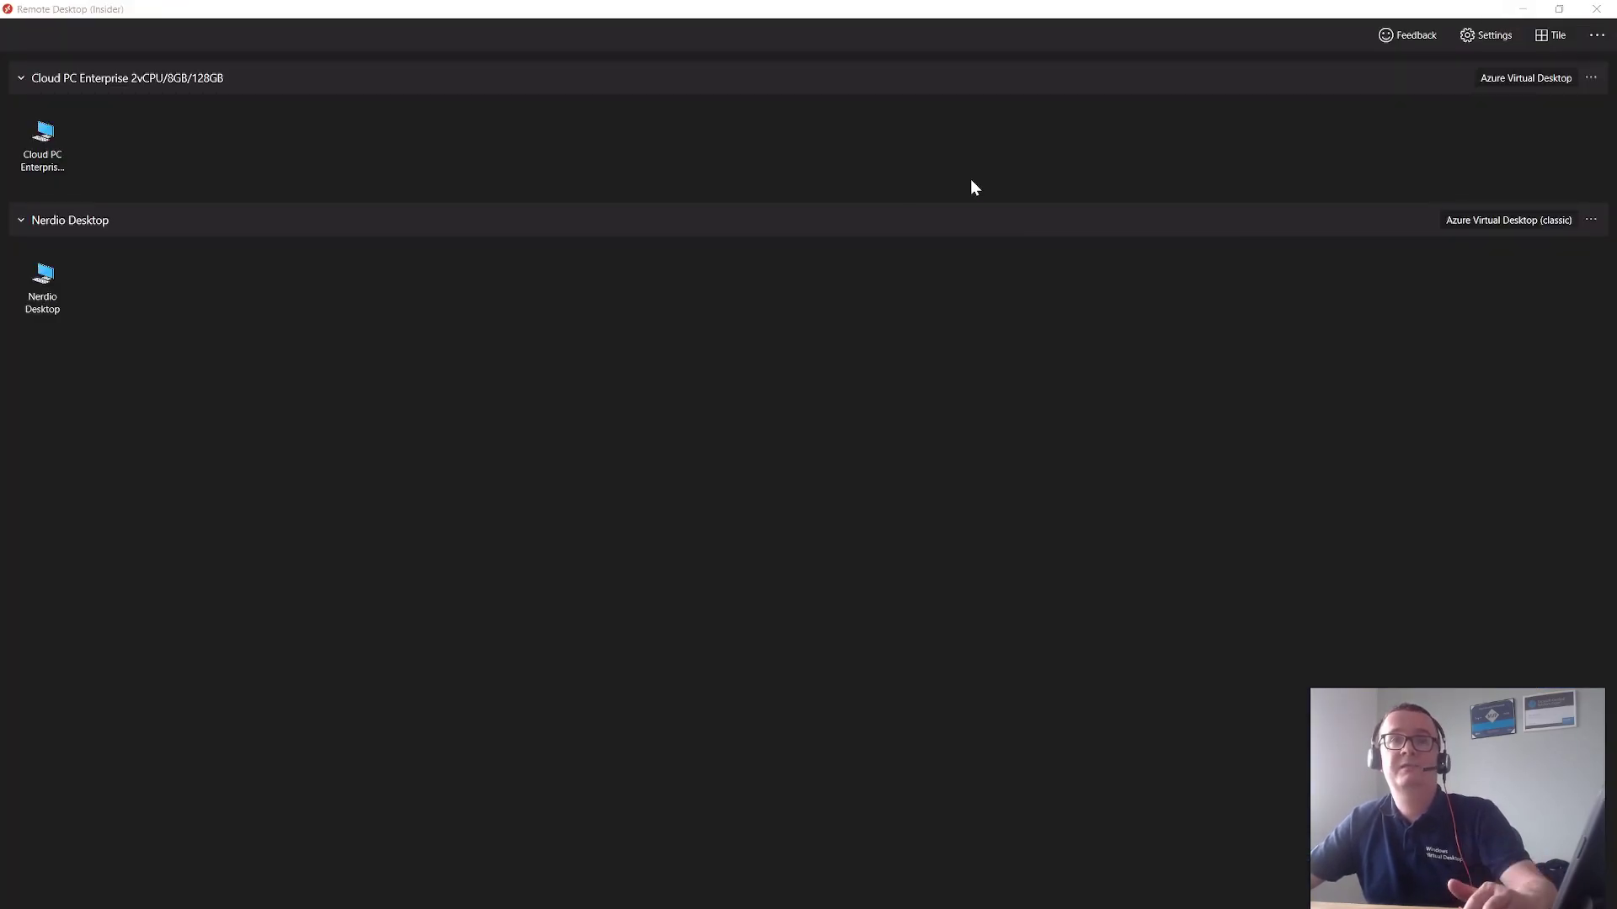
left_click(1536, 12)
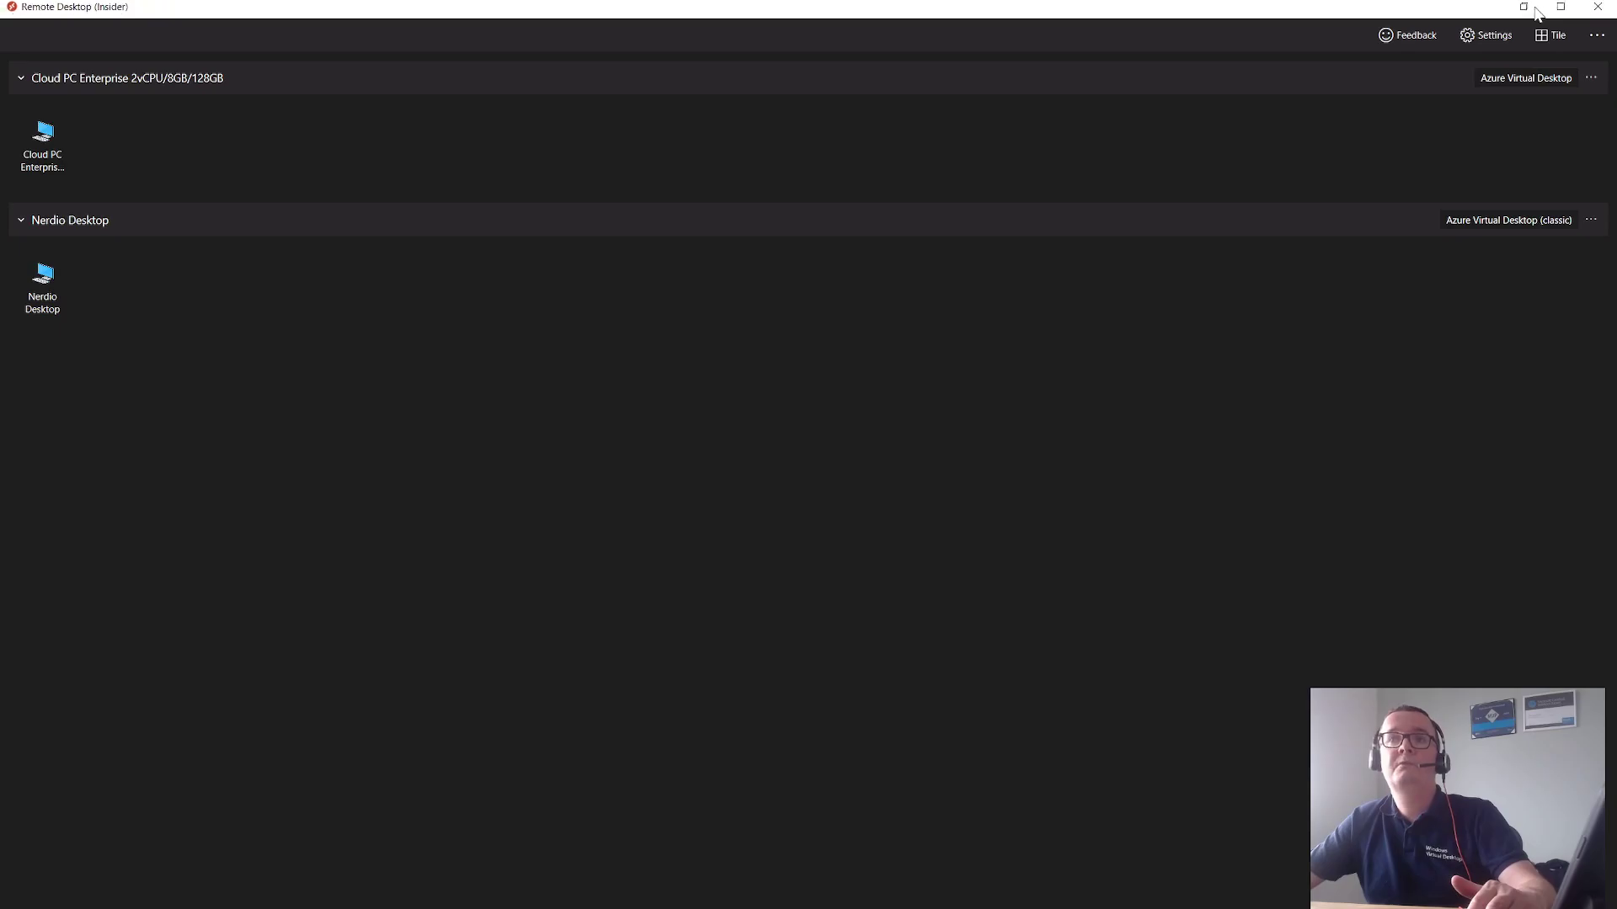
left_click(1536, 12)
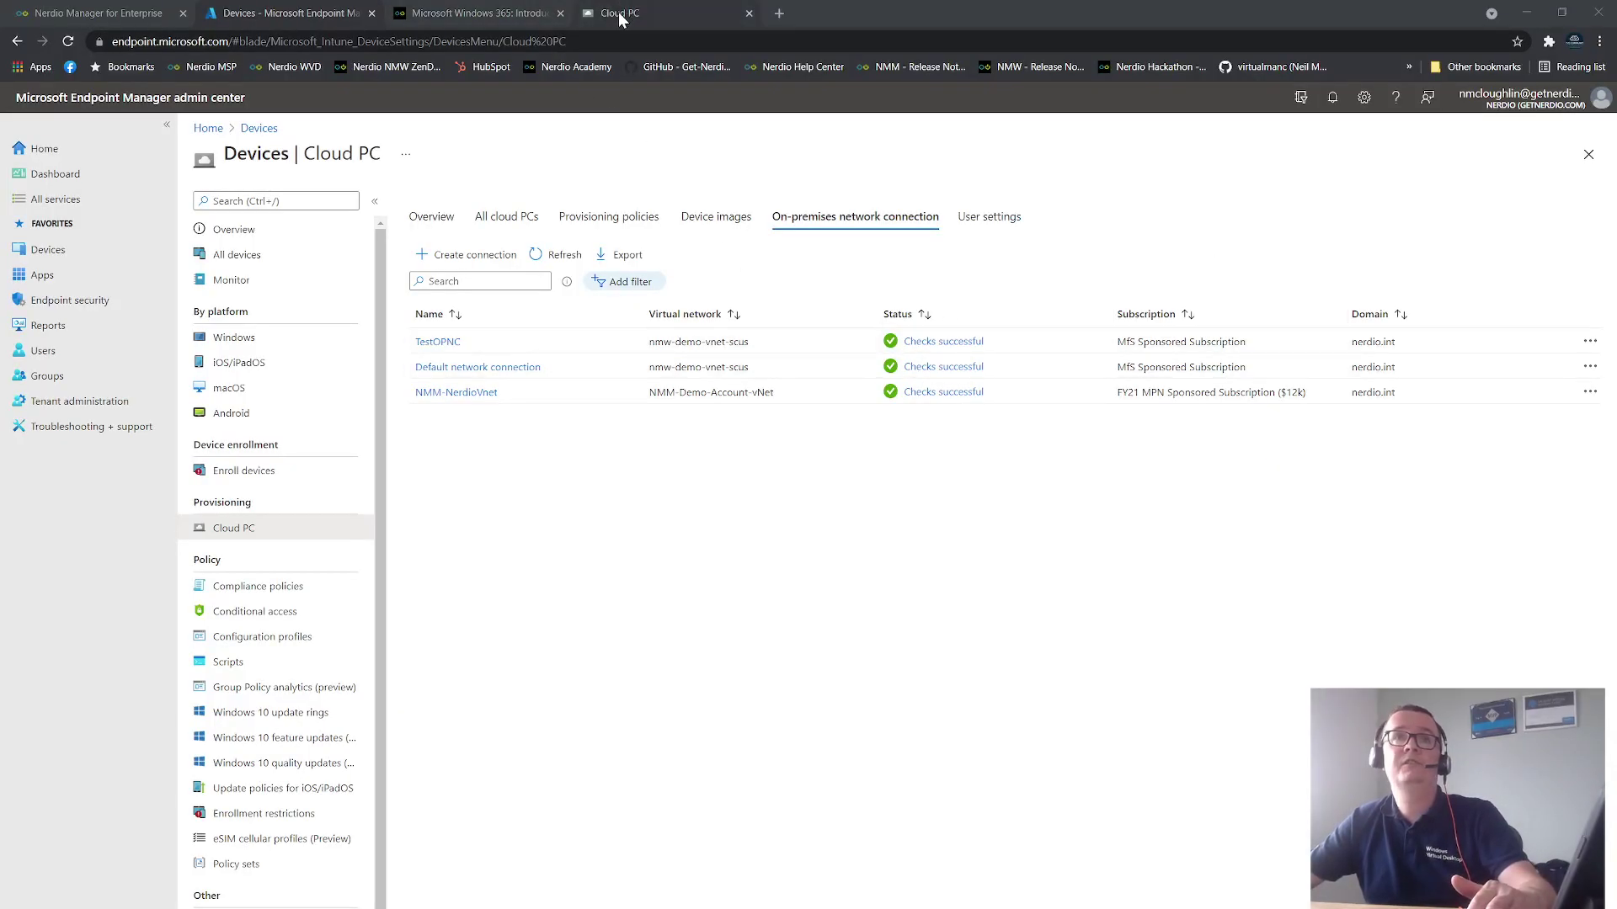
left_click(697, 17)
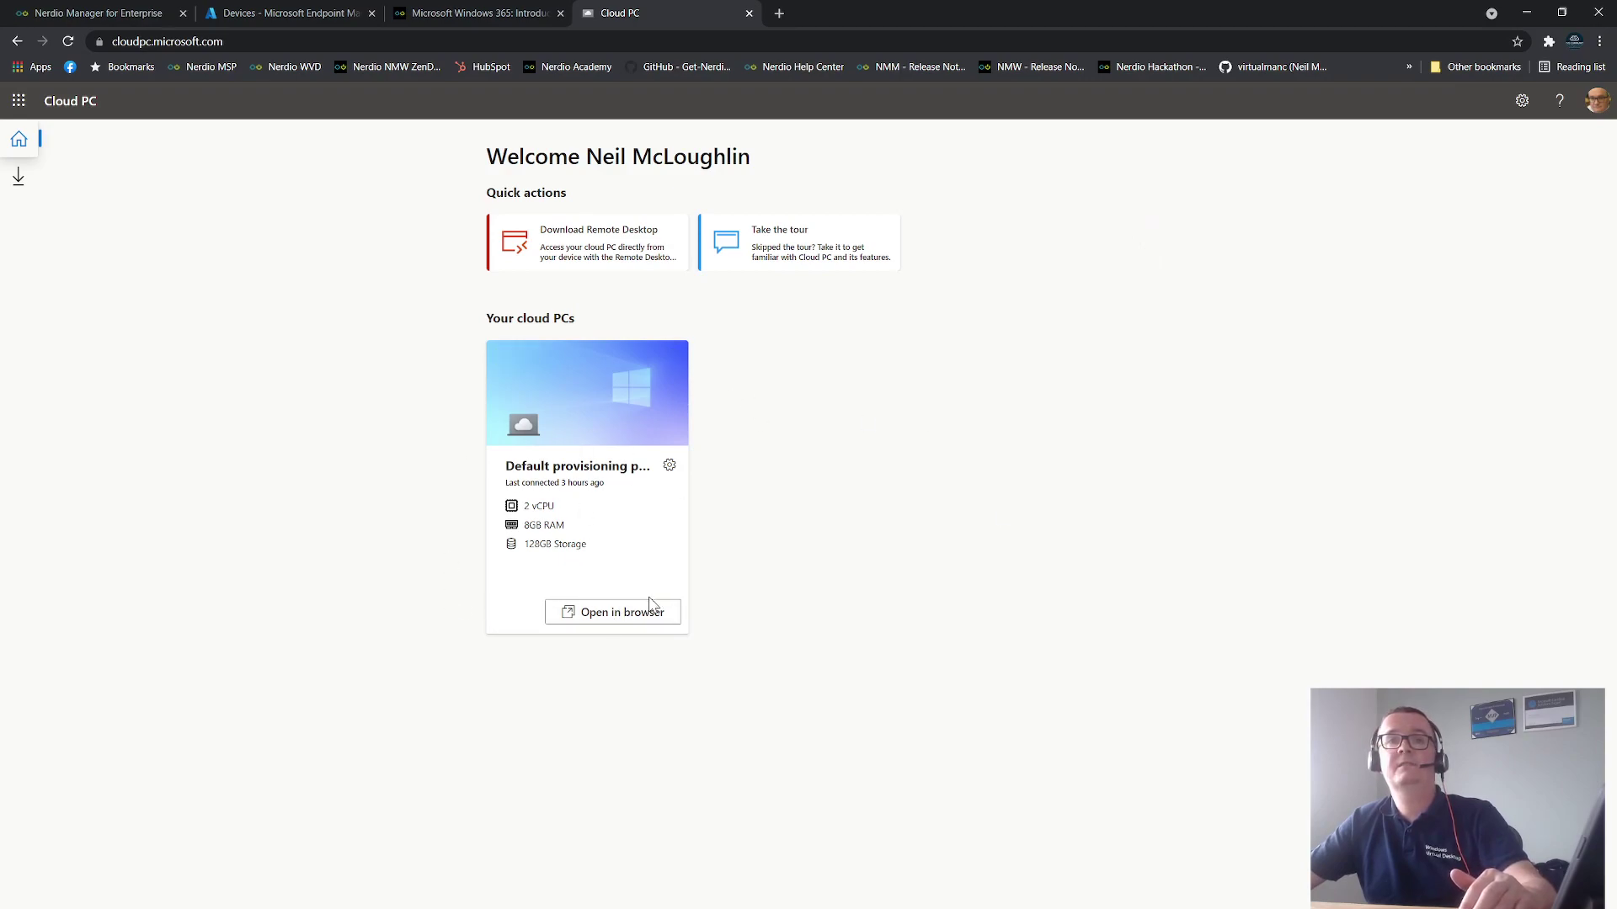
Open the cloud PC in the browser, allow clipboard, microphone and printer access, and sign in with the saved account password.
left_click(621, 620)
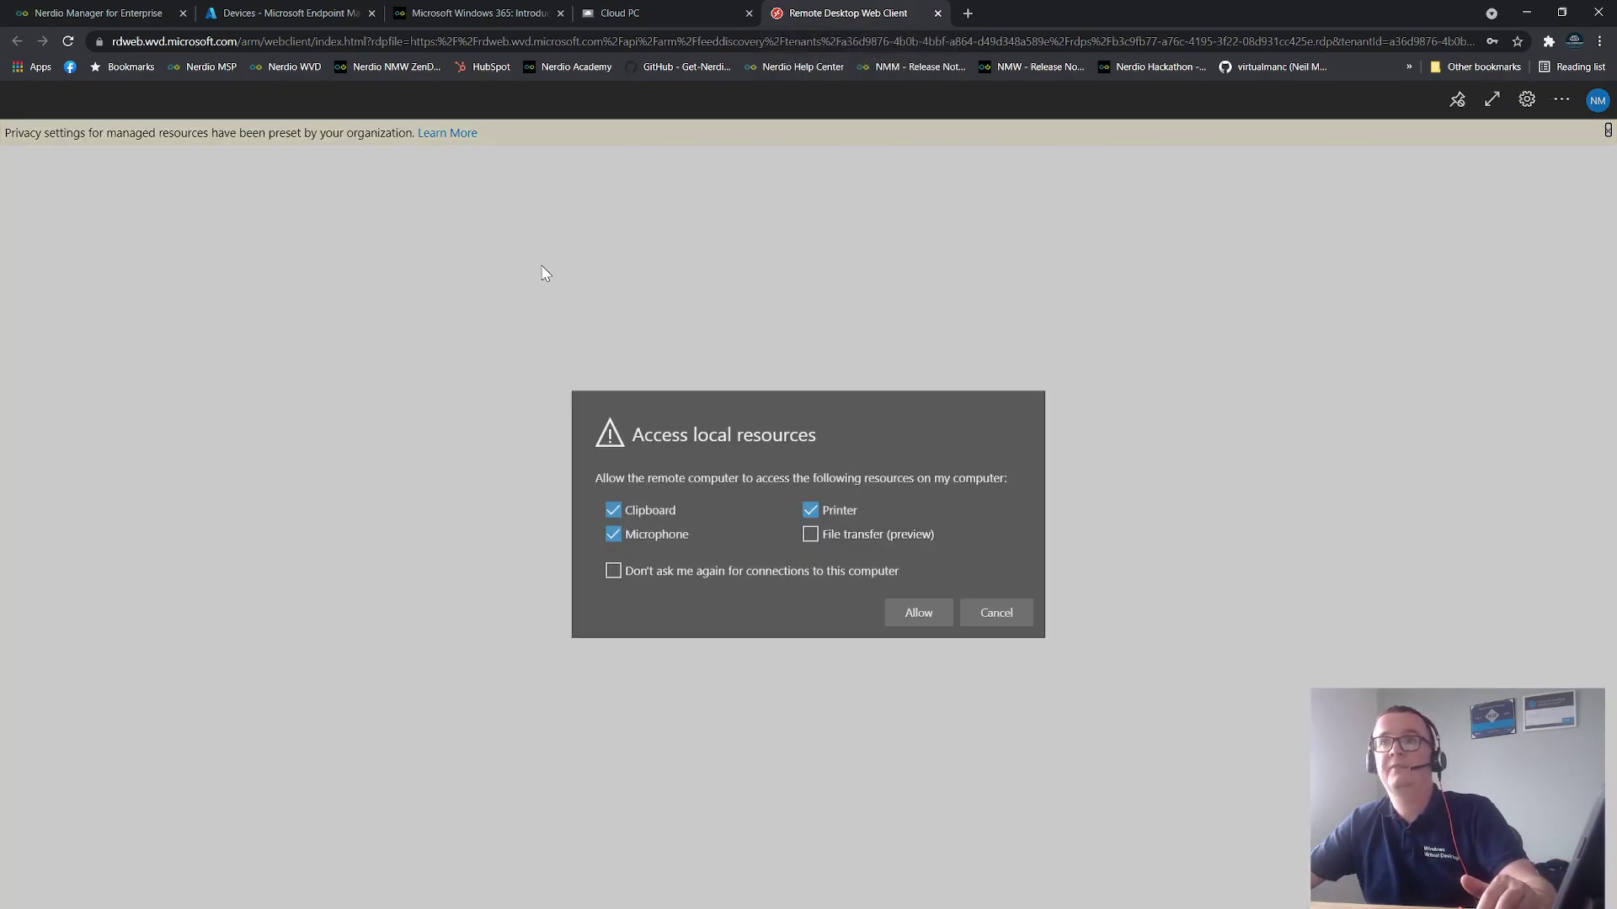
left_click(918, 645)
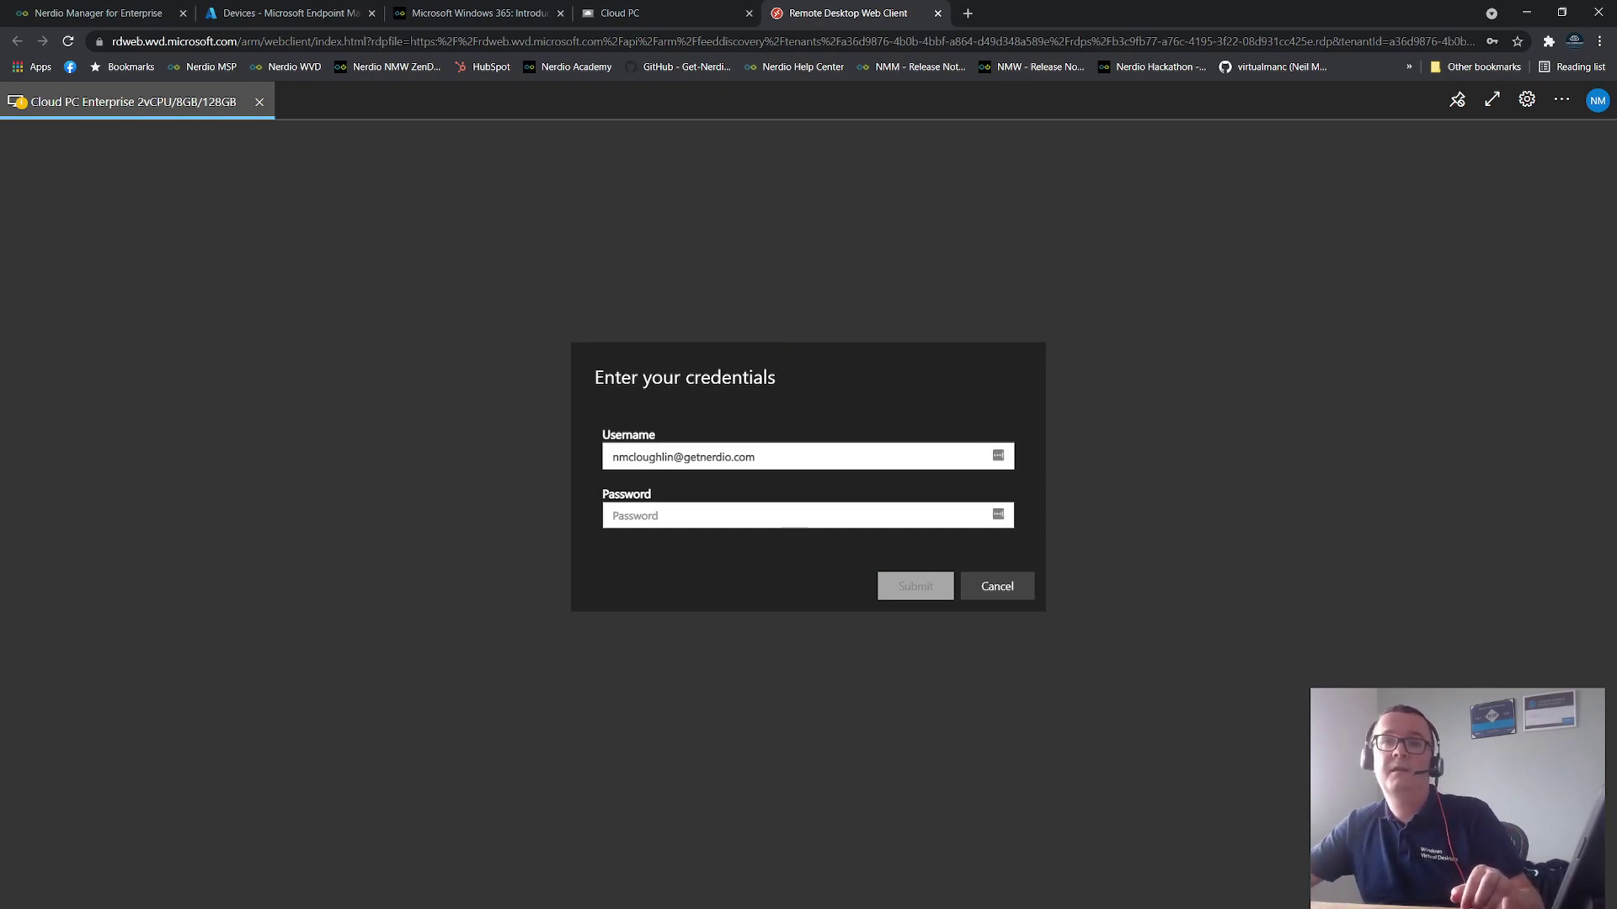
left_click(783, 515)
key("Down")
key("Return")
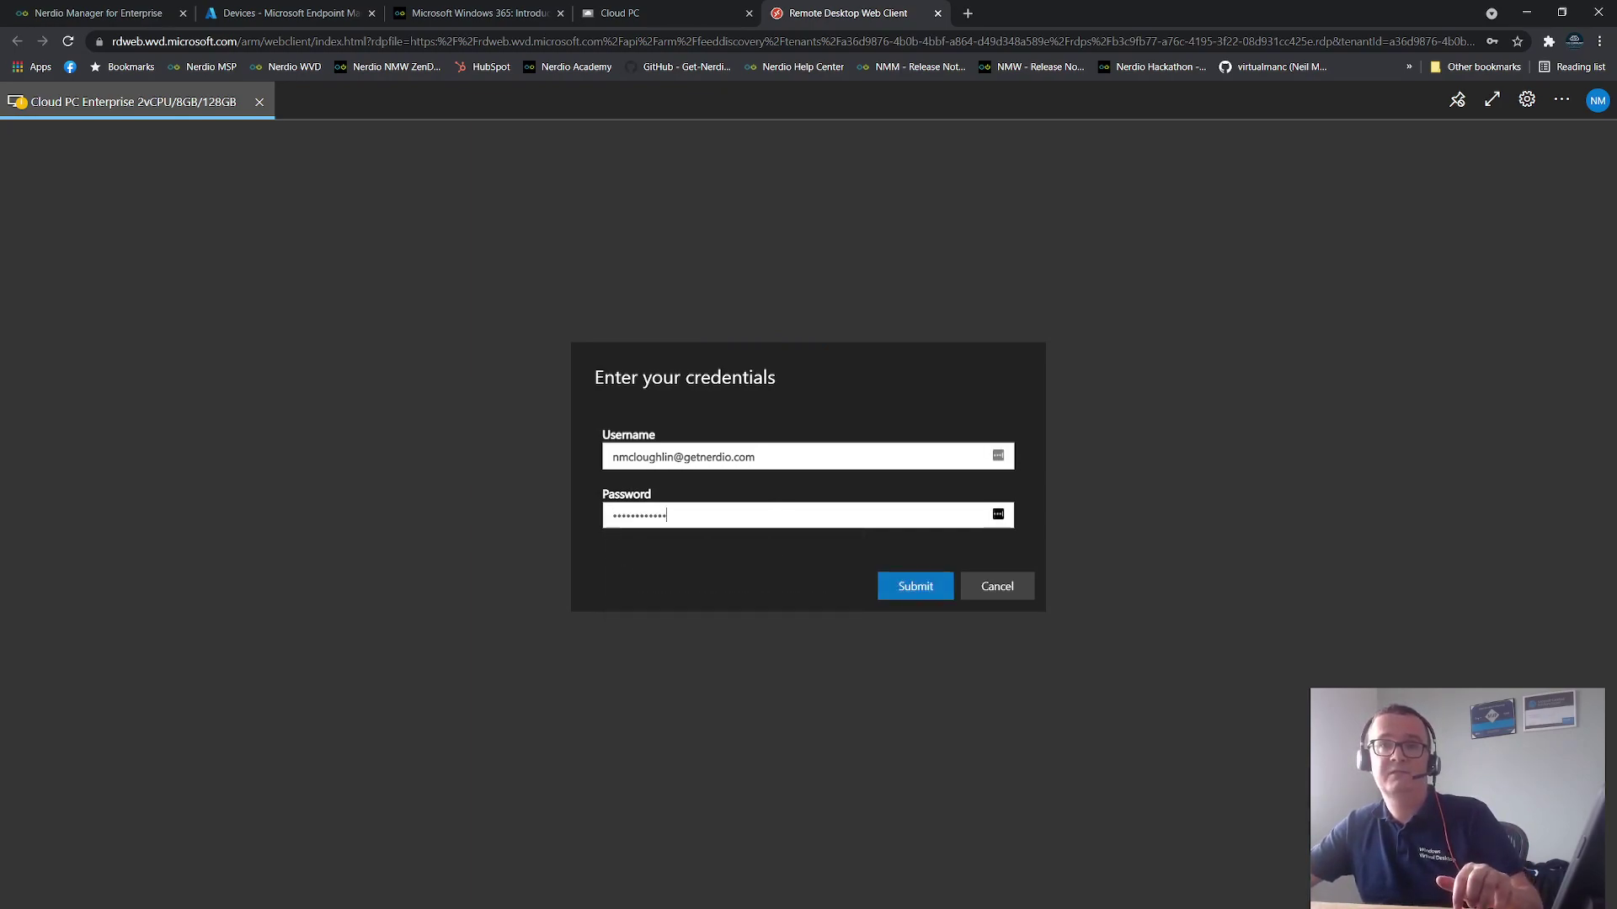
left_click(906, 585)
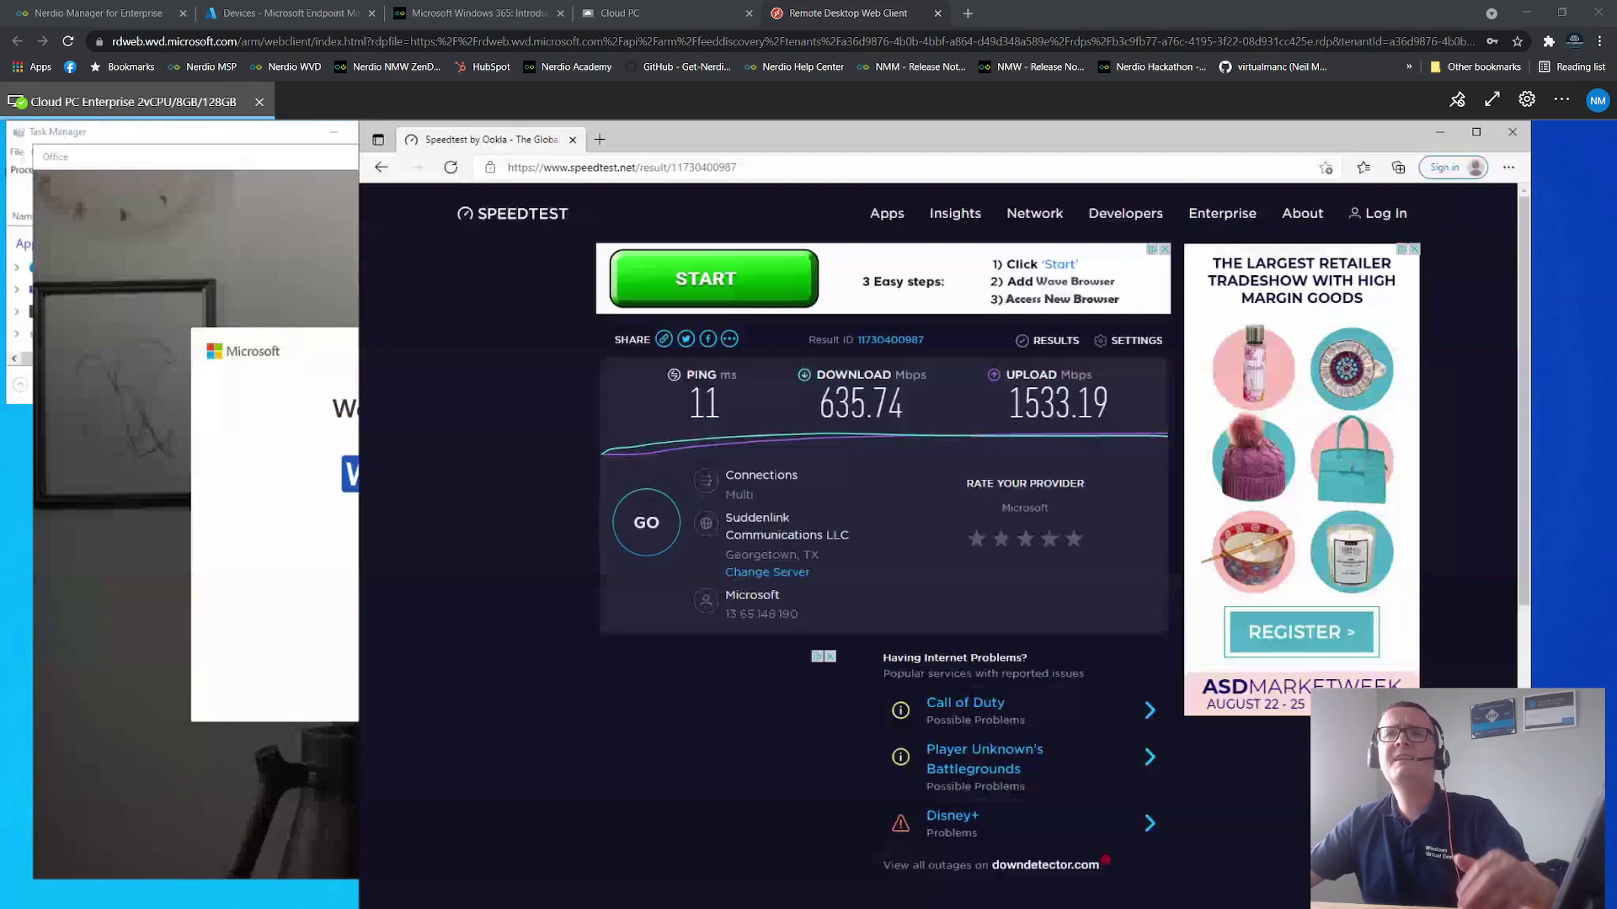
Switch to Photos, bring the COMPARISON.jpg window onto this screen and maximise it to show the Windows 365 and Azure Virtual Desktop comparison.
left_click_drag(0, 34, 942, 97)
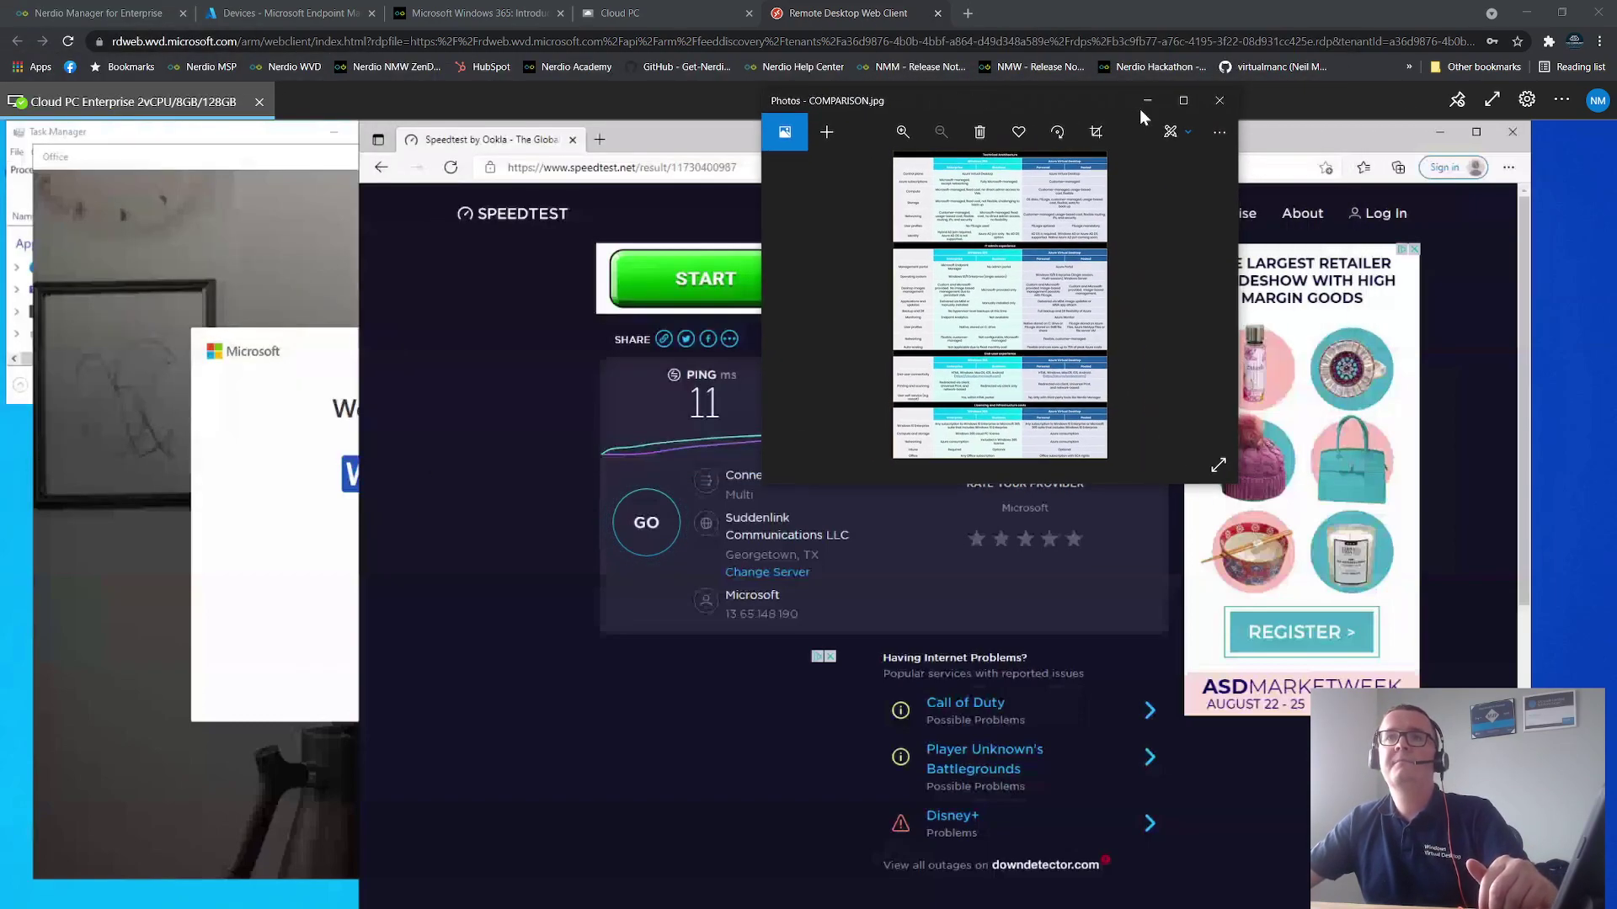
left_click(1182, 102)
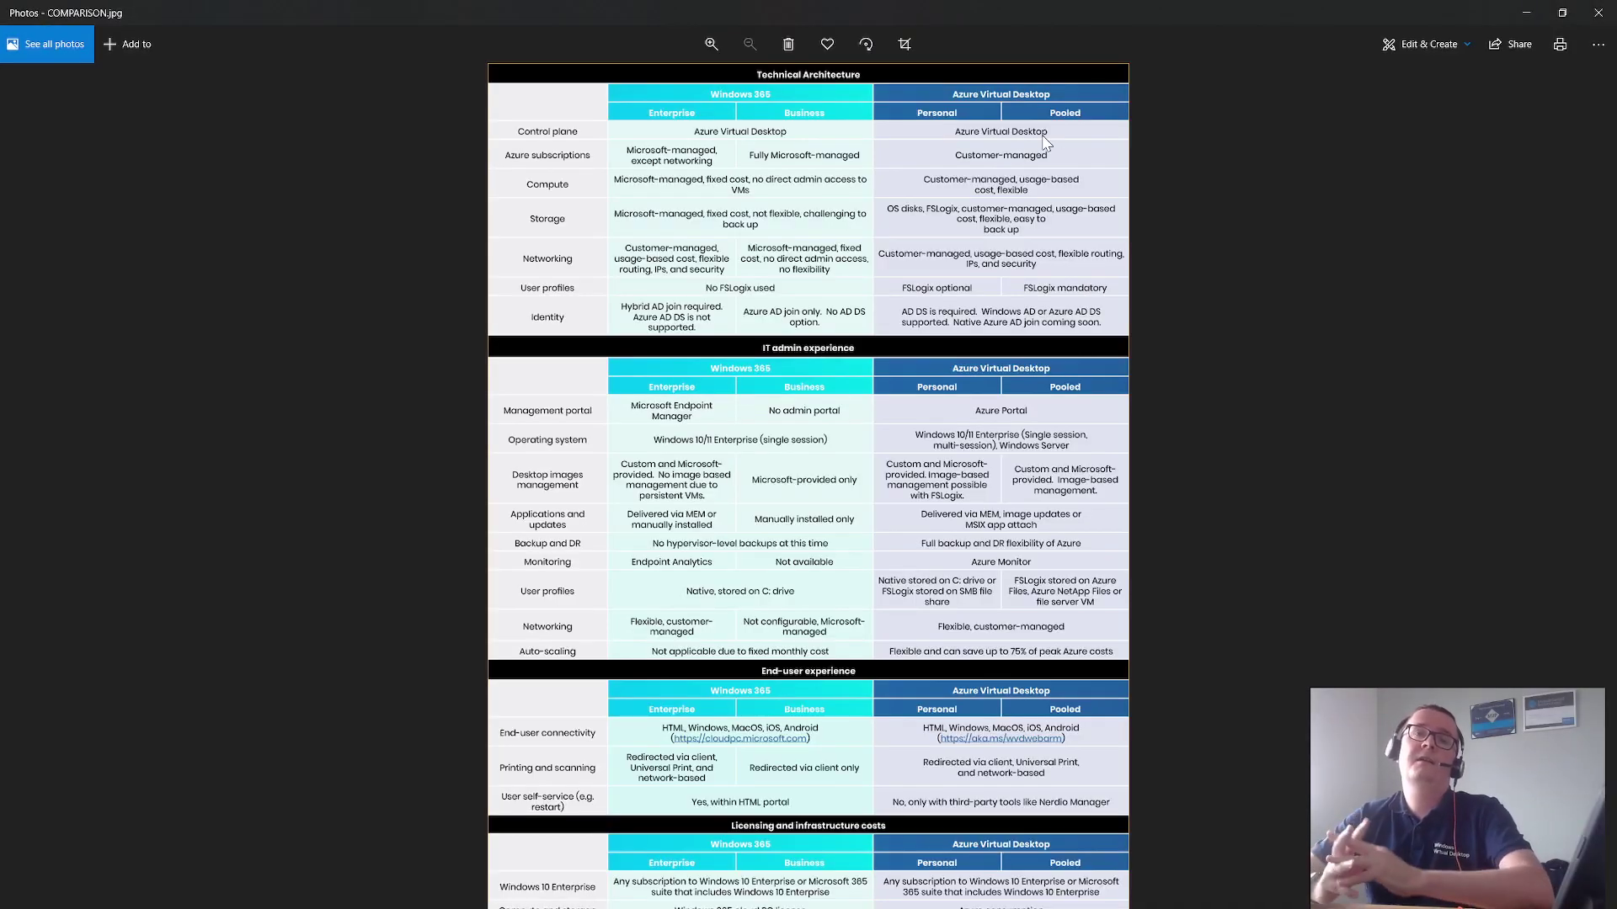